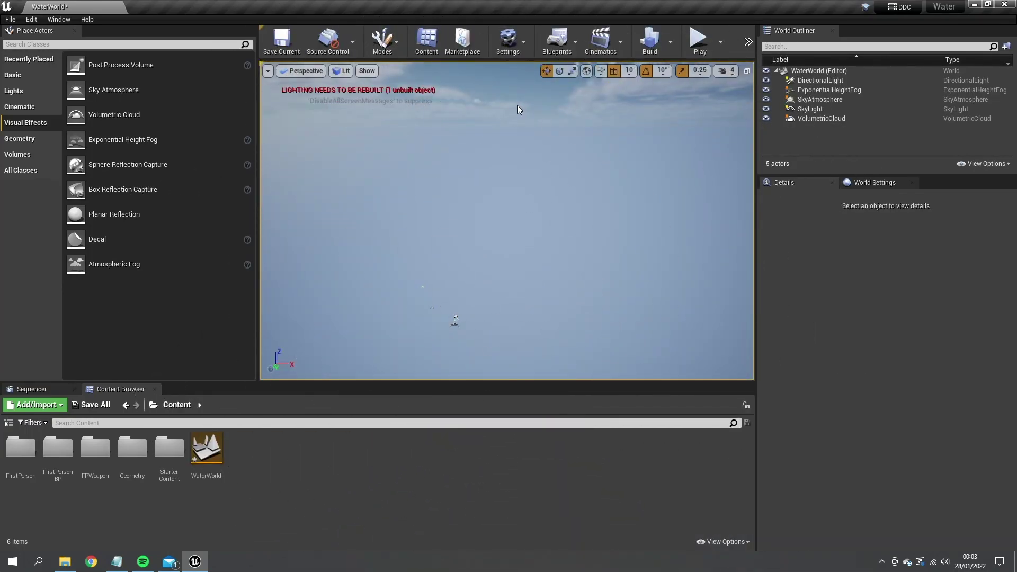
Search the plugins for "water" to check whether the Water plugin is enabled
{"action": "left_click", "coordinate": [32, 19]}
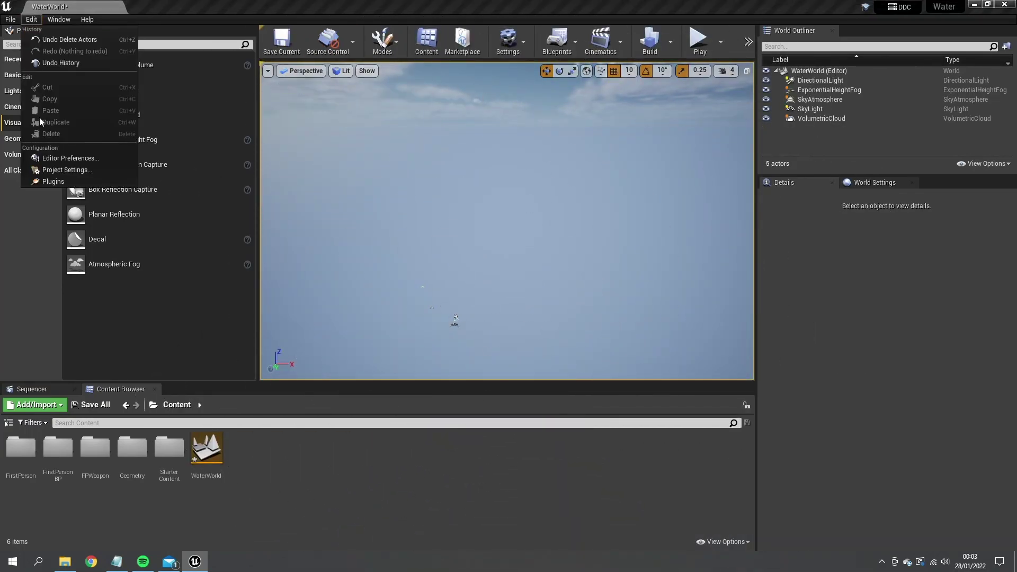
{"action": "left_click", "coordinate": [42, 186]}
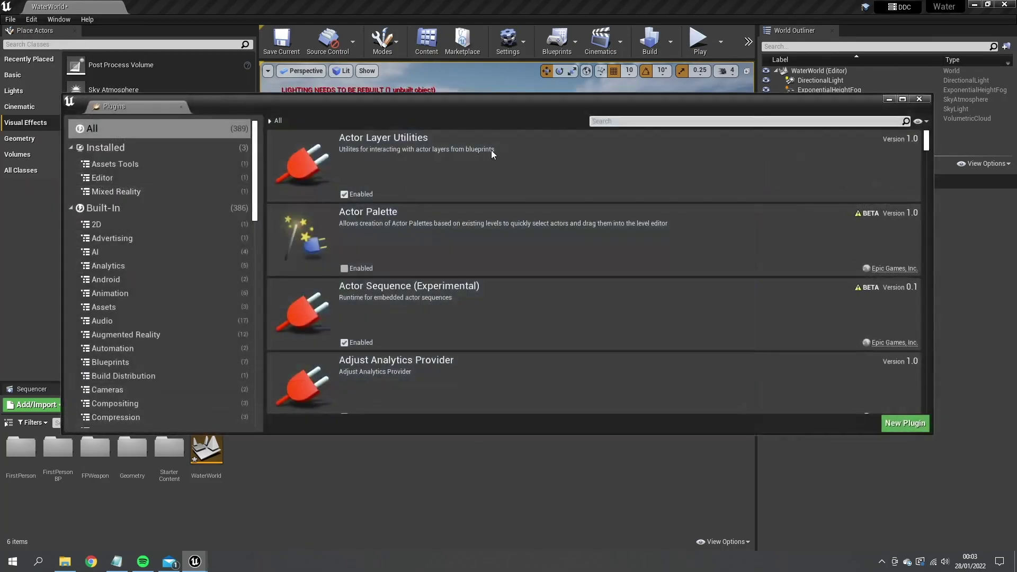
{"action": "left_click", "coordinate": [609, 121]}
{"action": "type", "text": "watewr"}
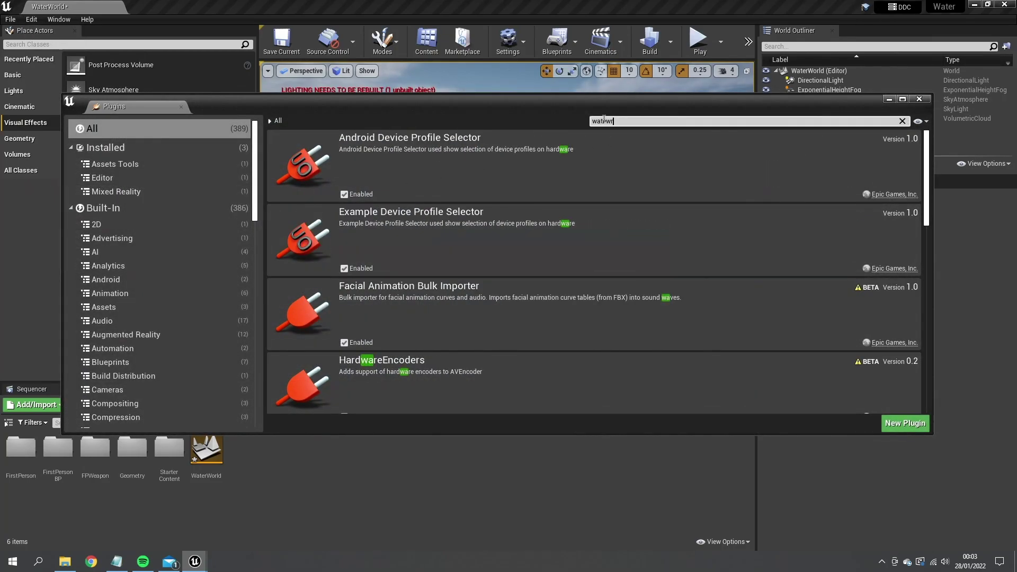
{"action": "key", "text": "BackSpace"}
{"action": "key", "text": "BackSpace"}
{"action": "type", "text": "r"}
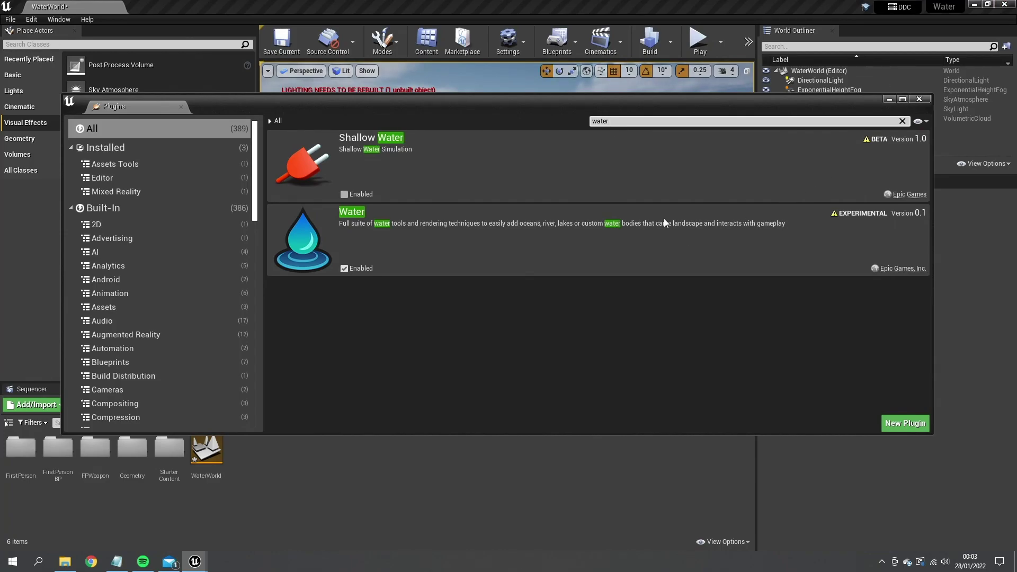
{"action": "left_click", "coordinate": [919, 98]}
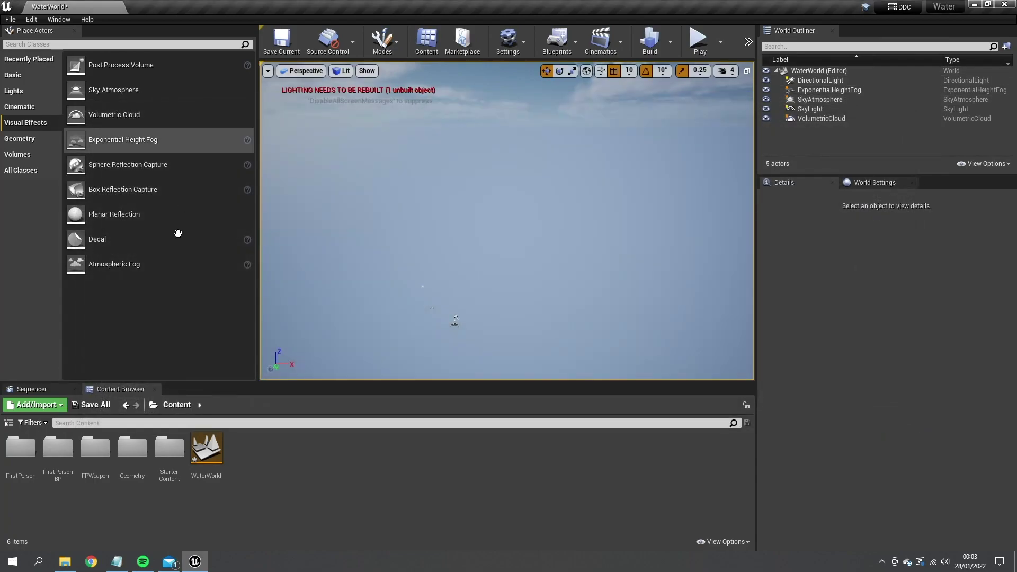
Filter the placeable actors by "water" and create a new landscape with the default settings
{"action": "left_click", "coordinate": [51, 46]}
{"action": "type", "text": "water"}
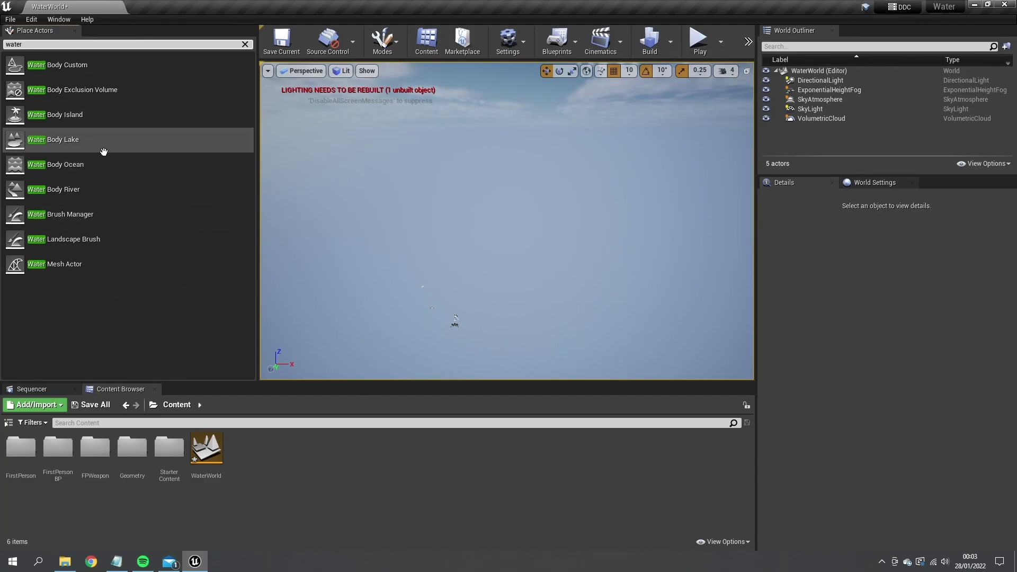
{"action": "left_click", "coordinate": [383, 41]}
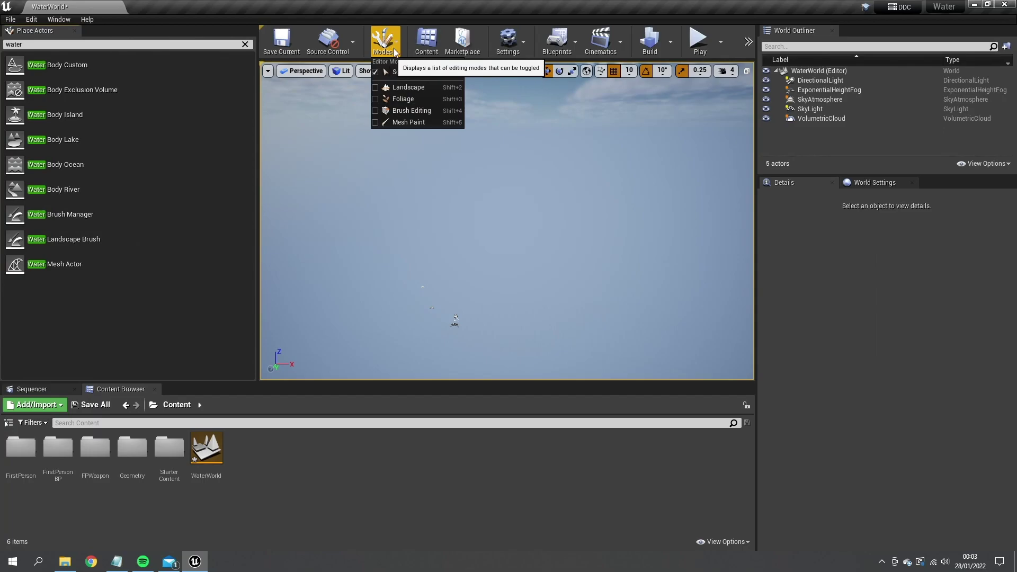
{"action": "left_click", "coordinate": [415, 82]}
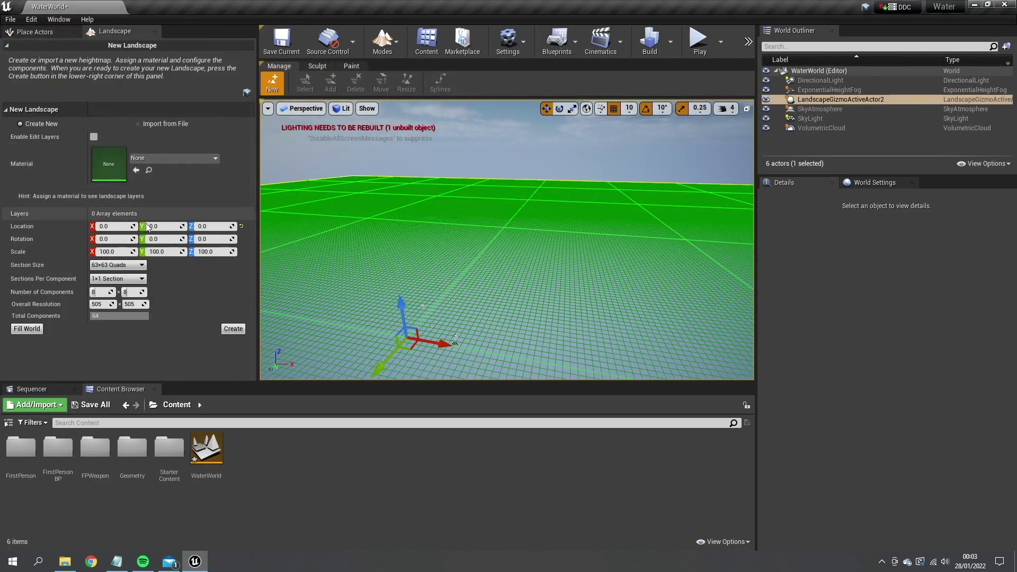
{"action": "left_click", "coordinate": [229, 329]}
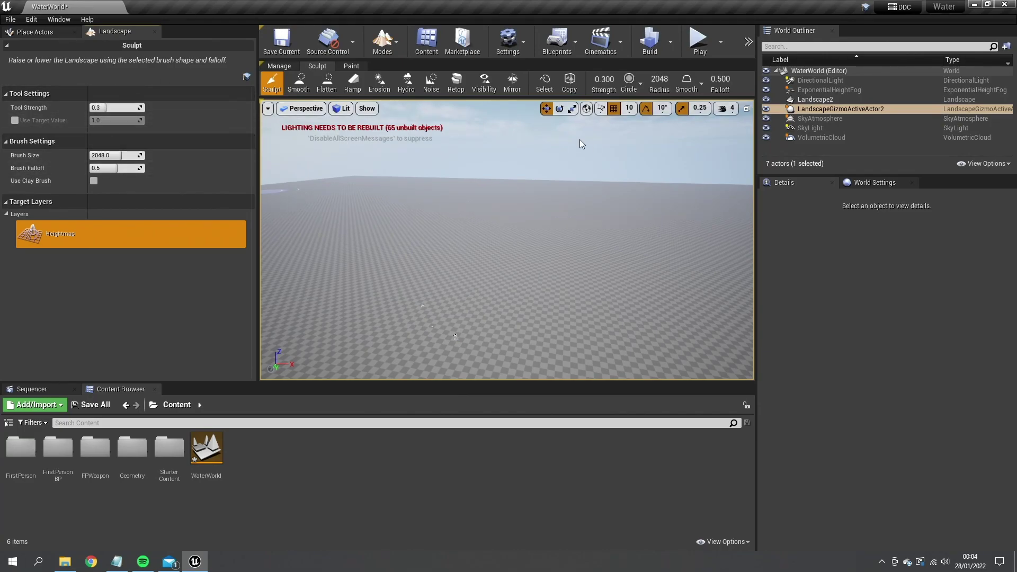
Return to Select mode and enable edit layers on the new landscape
{"action": "left_click", "coordinate": [384, 43]}
{"action": "left_click", "coordinate": [395, 77]}
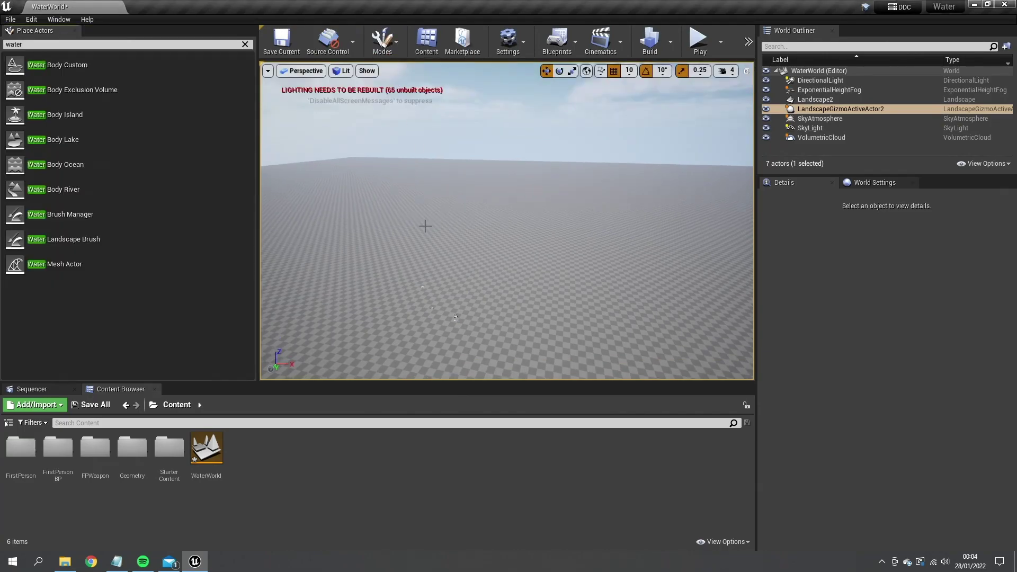
{"action": "left_click", "coordinate": [425, 227]}
{"action": "scroll", "coordinate": [778, 278], "scroll_direction": "up", "scroll_amount": 2}
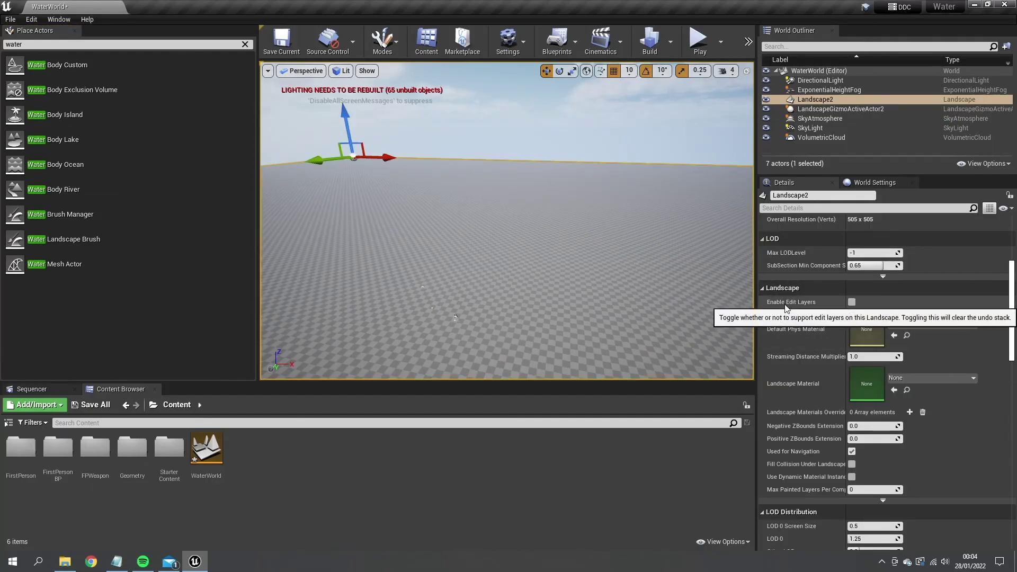
{"action": "left_click", "coordinate": [851, 301]}
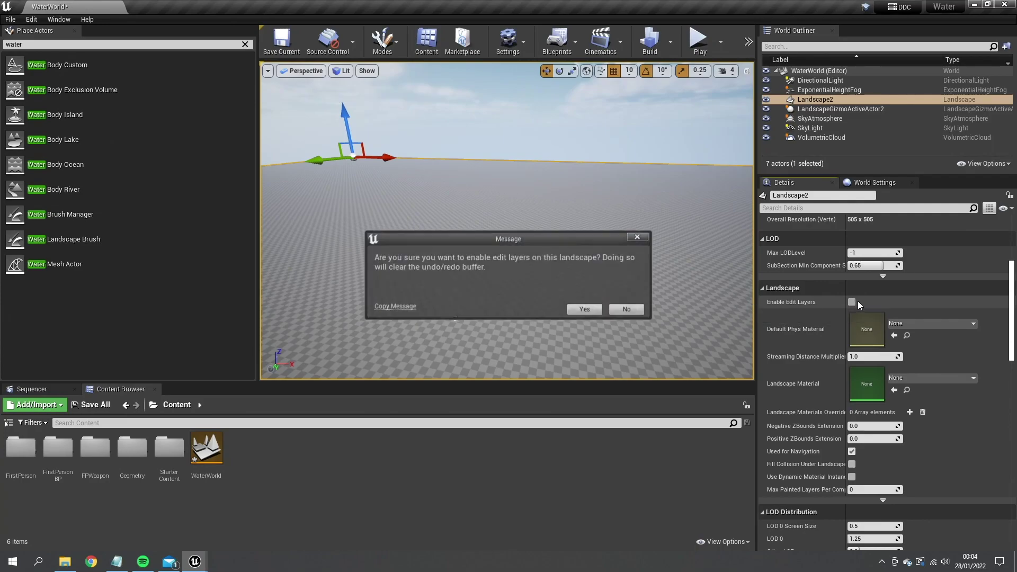
{"action": "left_click", "coordinate": [583, 309]}
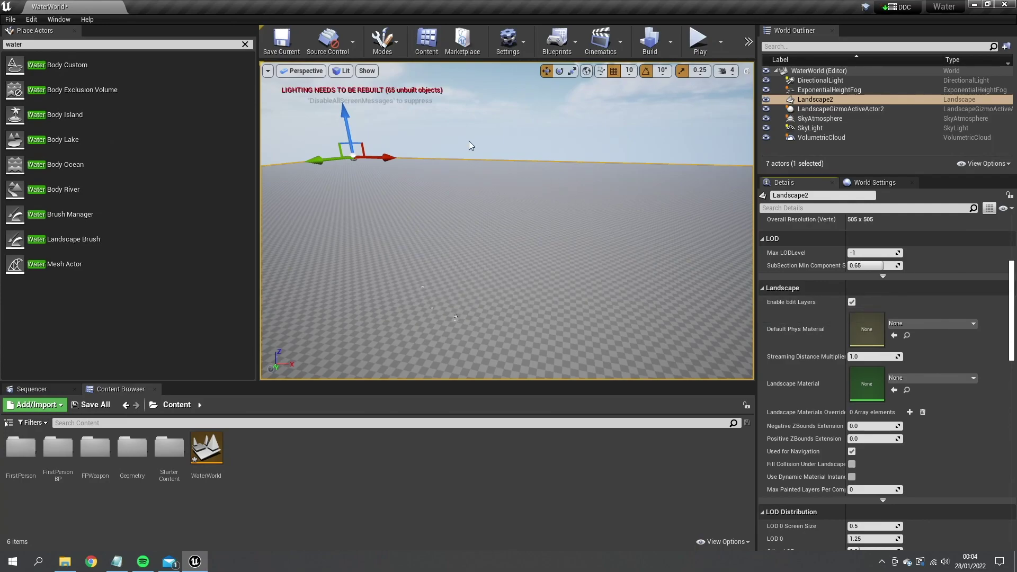
In Landscape mode, place a Water Body Ocean actor on the landscape and inspect the shoreline it generates
{"action": "left_click", "coordinate": [386, 42]}
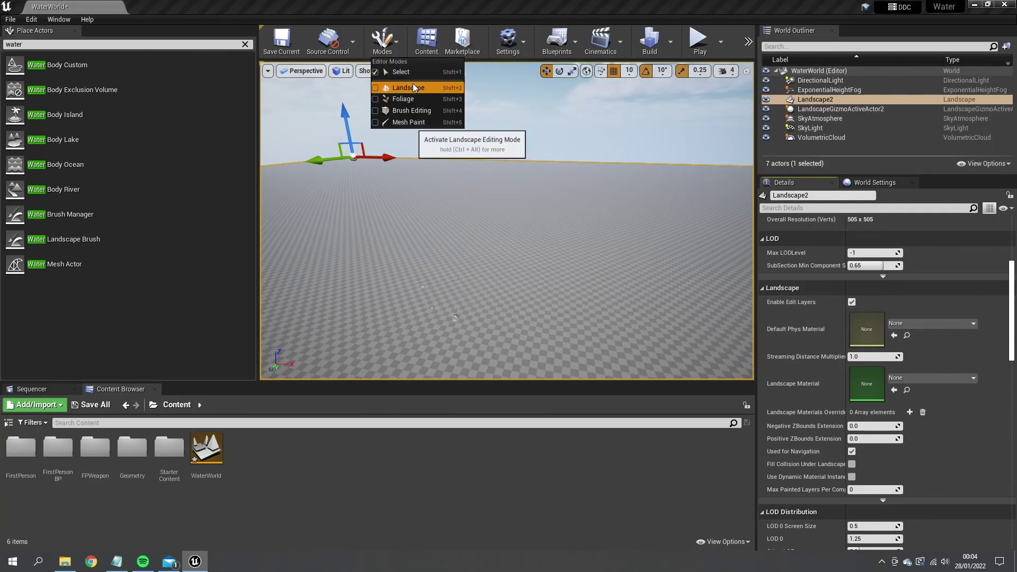
{"action": "left_click", "coordinate": [412, 84]}
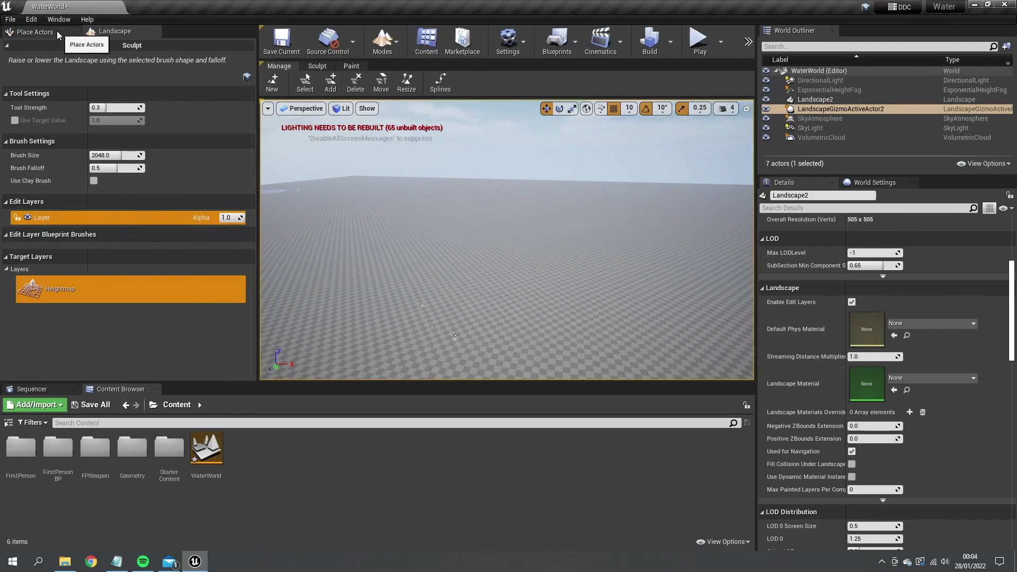
{"action": "left_click", "coordinate": [35, 31]}
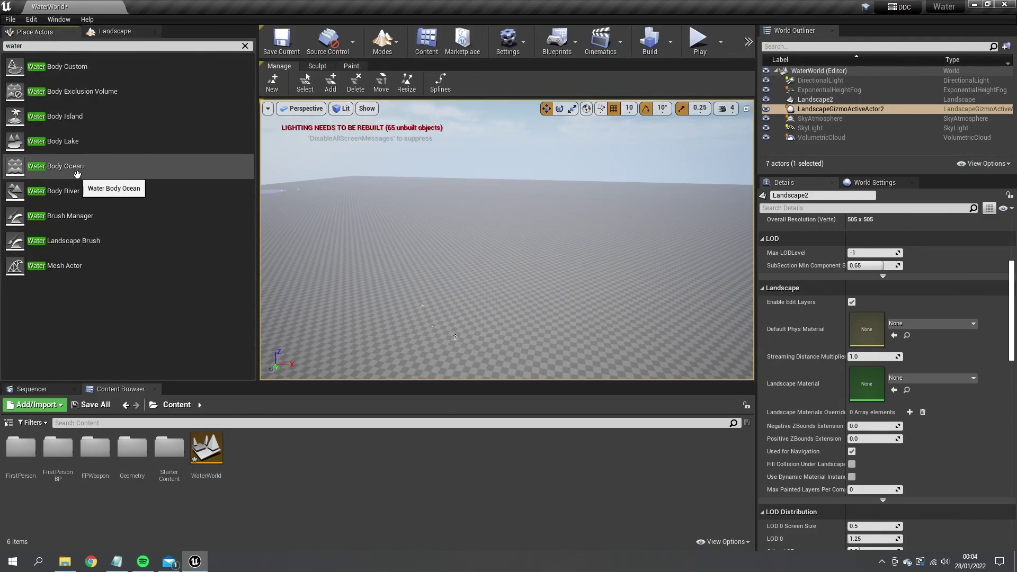
{"action": "left_click_drag", "start_coordinate": [79, 171], "coordinate": [491, 258]}
{"action": "right_click_drag", "start_coordinate": [538, 248], "coordinate": [747, 255]}
{"action": "right_click_drag", "start_coordinate": [507, 240], "coordinate": [429, 227]}
{"action": "right_click_drag", "start_coordinate": [365, 228], "coordinate": [339, 259]}
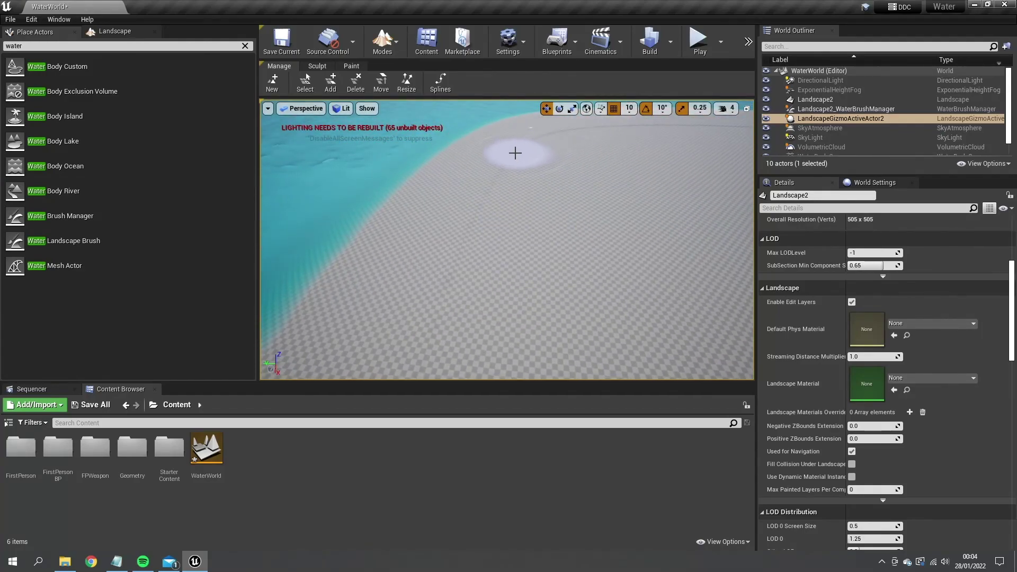
{"action": "right_click_drag", "start_coordinate": [606, 304], "coordinate": [683, 293]}
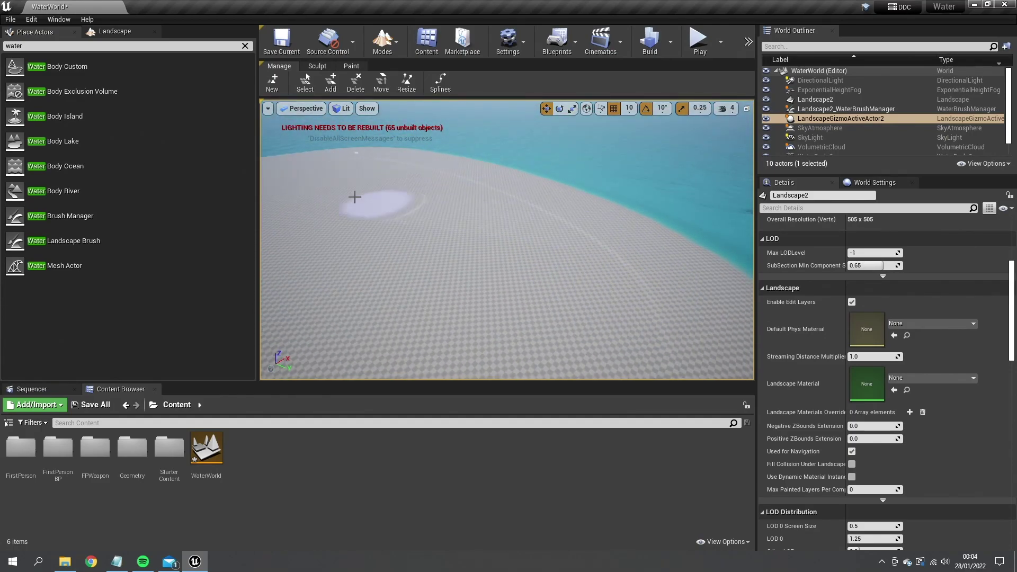
{"action": "right_click_drag", "start_coordinate": [504, 260], "coordinate": [403, 278]}
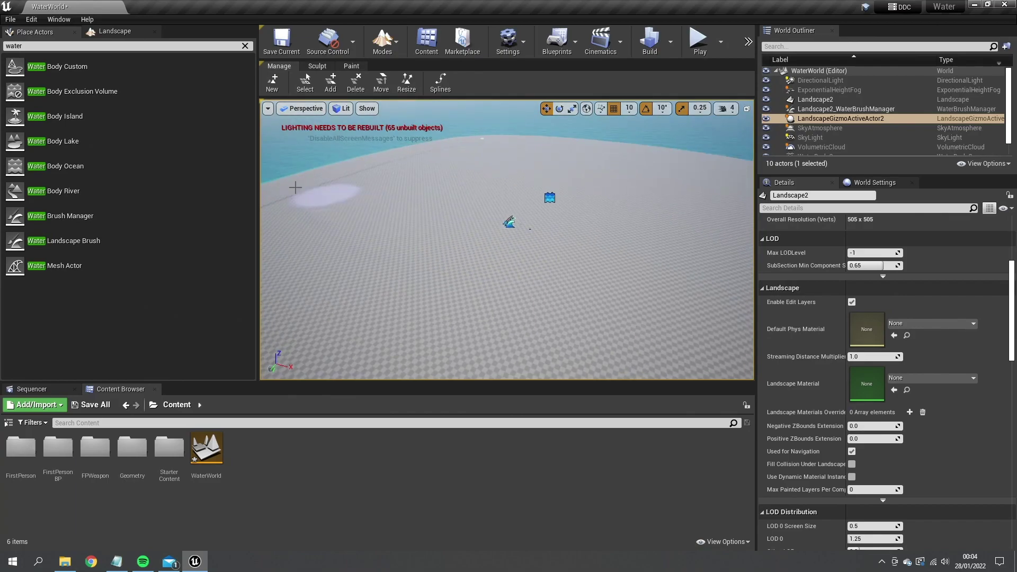
Switch back to Select mode and select a spline point of the ocean body on the island's shoreline
{"action": "left_click", "coordinate": [374, 52]}
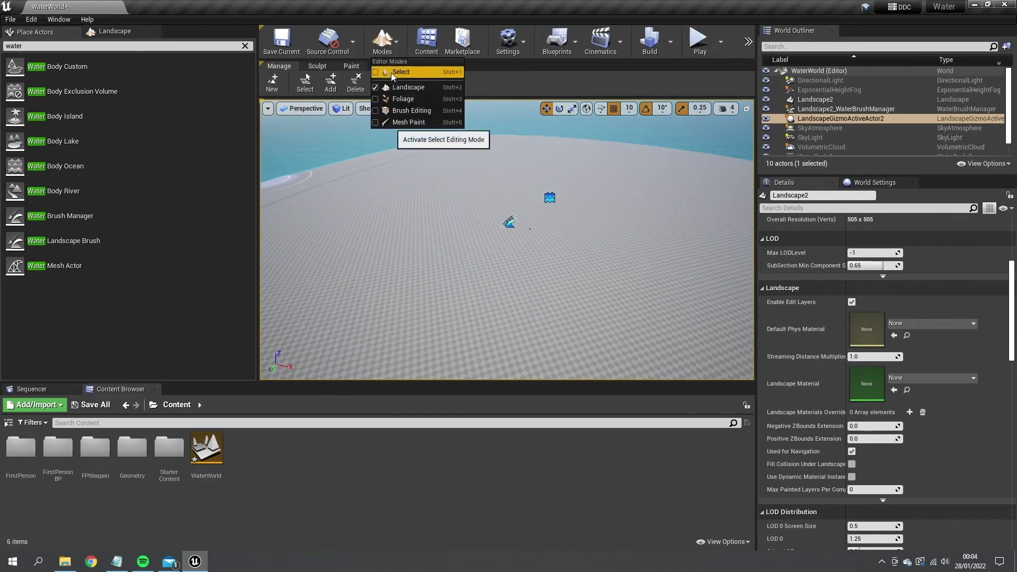
{"action": "left_click", "coordinate": [403, 74]}
{"action": "right_click_drag", "start_coordinate": [320, 177], "coordinate": [389, 192]}
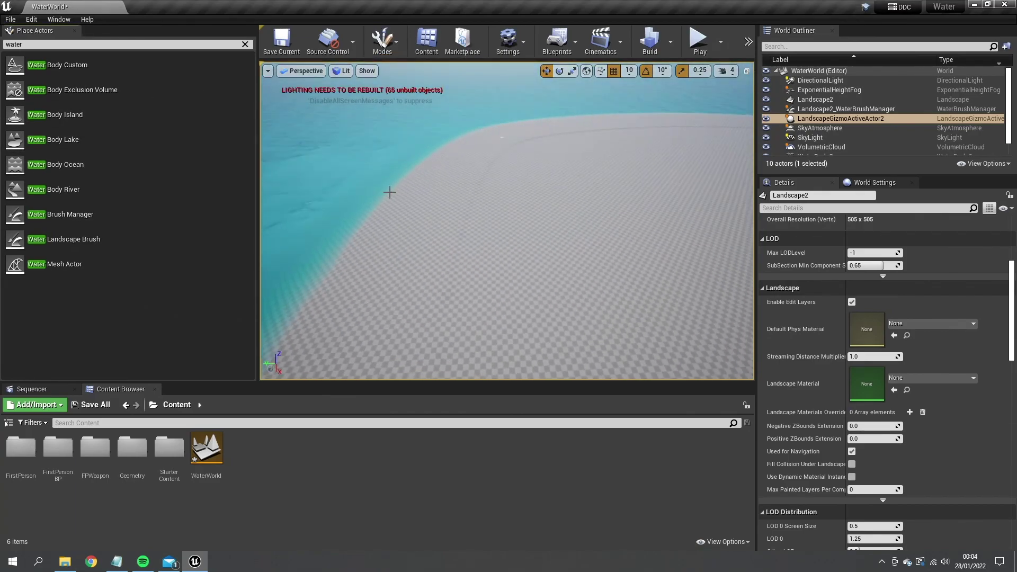
{"action": "left_click", "coordinate": [499, 137]}
{"action": "left_click", "coordinate": [501, 138]}
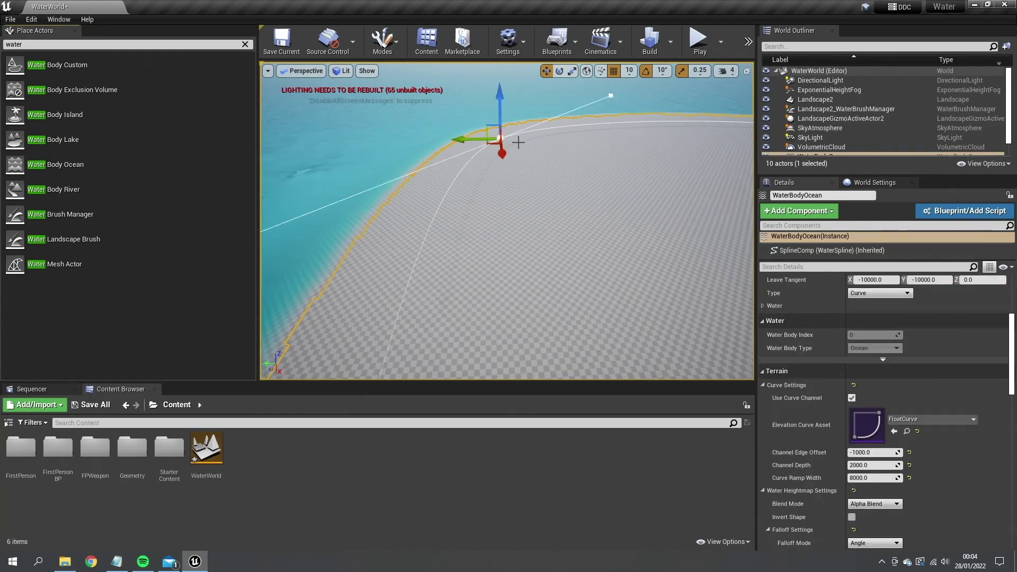
Try to reshape the island's coastline by moving the ocean's spline point and its tangent handle
{"action": "left_click_drag", "start_coordinate": [494, 142], "coordinate": [557, 180]}
{"action": "right_click_drag", "start_coordinate": [439, 272], "coordinate": [349, 234]}
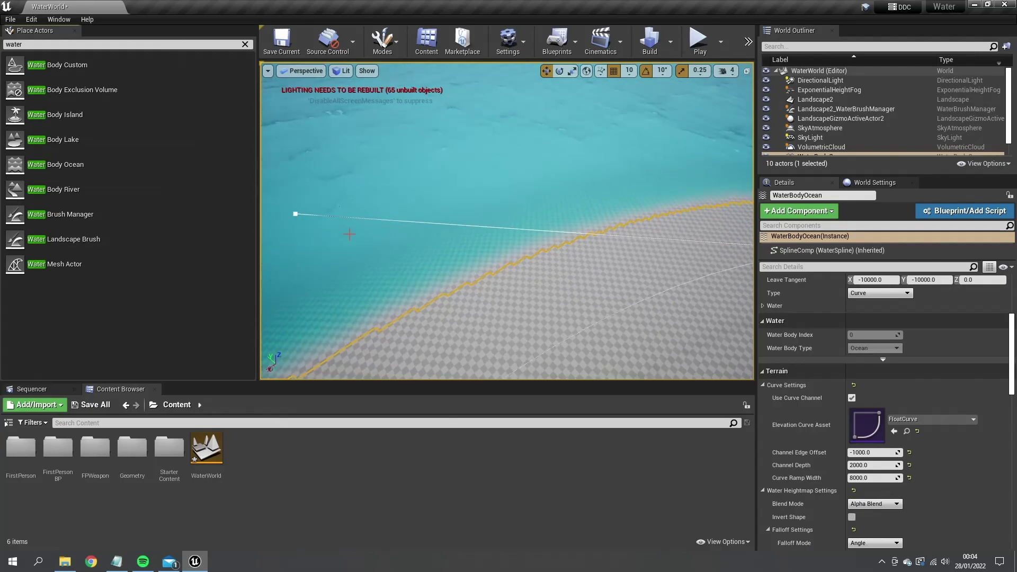
{"action": "left_click_drag", "start_coordinate": [273, 213], "coordinate": [625, 229]}
{"action": "right_click_drag", "start_coordinate": [625, 229], "coordinate": [490, 252]}
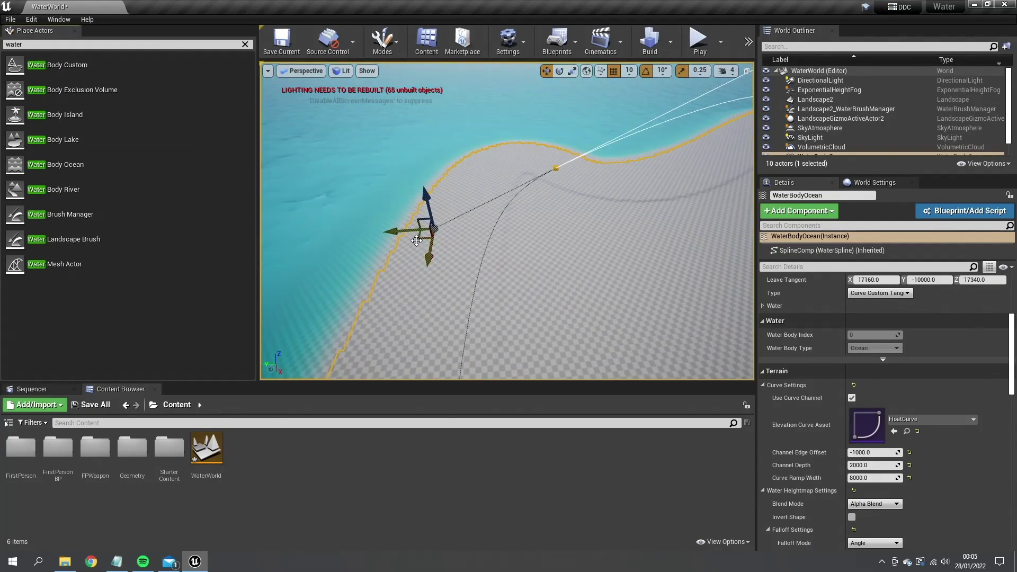
{"action": "left_click_drag", "start_coordinate": [417, 240], "coordinate": [470, 265]}
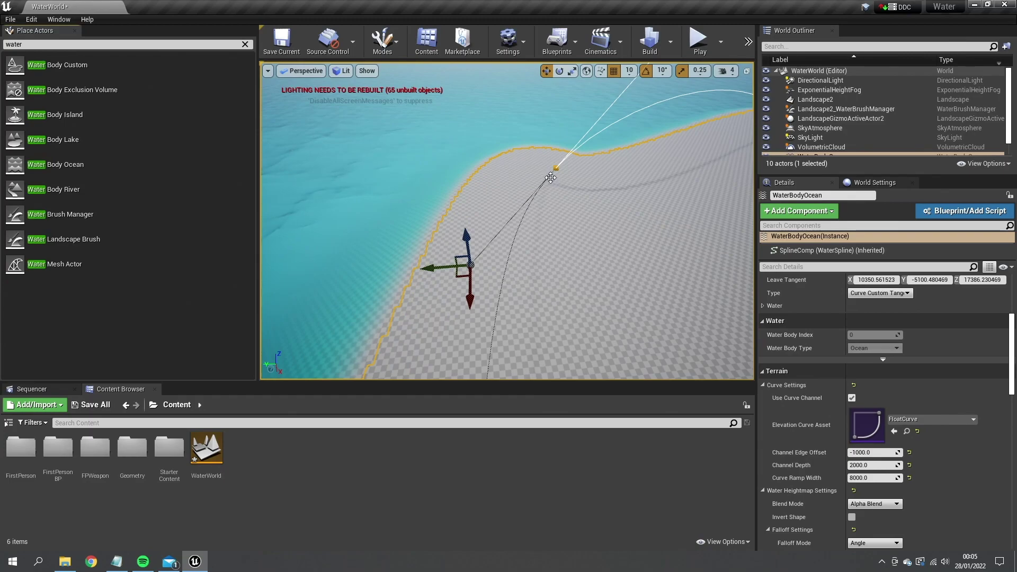
{"action": "right_click_drag", "start_coordinate": [551, 177], "coordinate": [557, 178]}
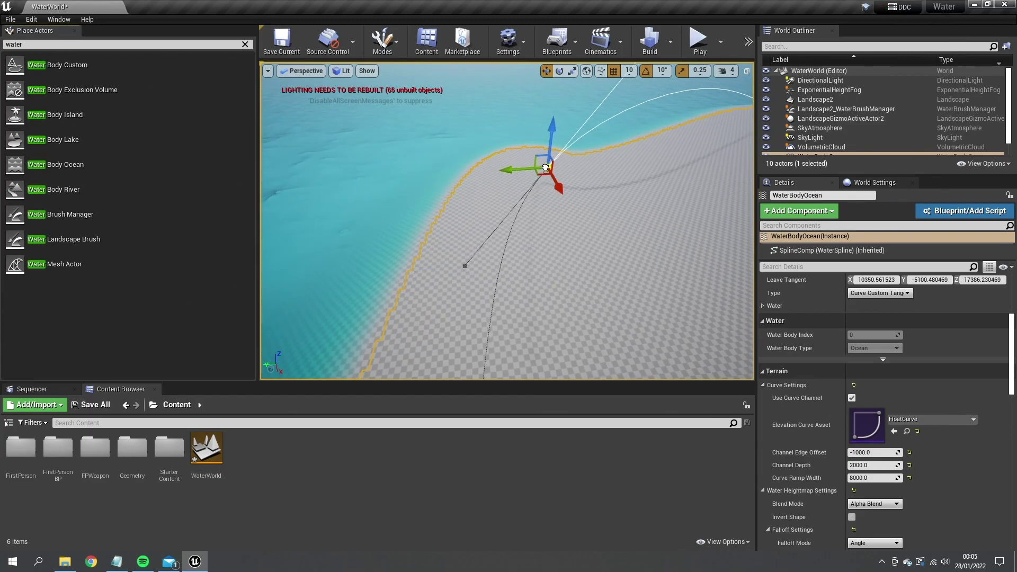
{"action": "left_click_drag", "start_coordinate": [546, 167], "coordinate": [430, 154]}
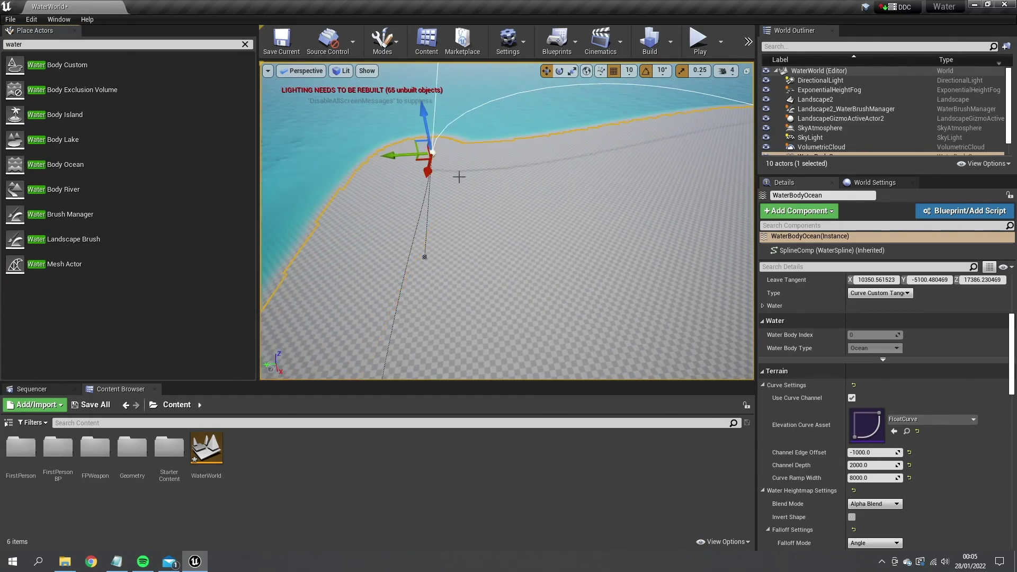
{"action": "right_click_drag", "start_coordinate": [459, 177], "coordinate": [440, 166]}
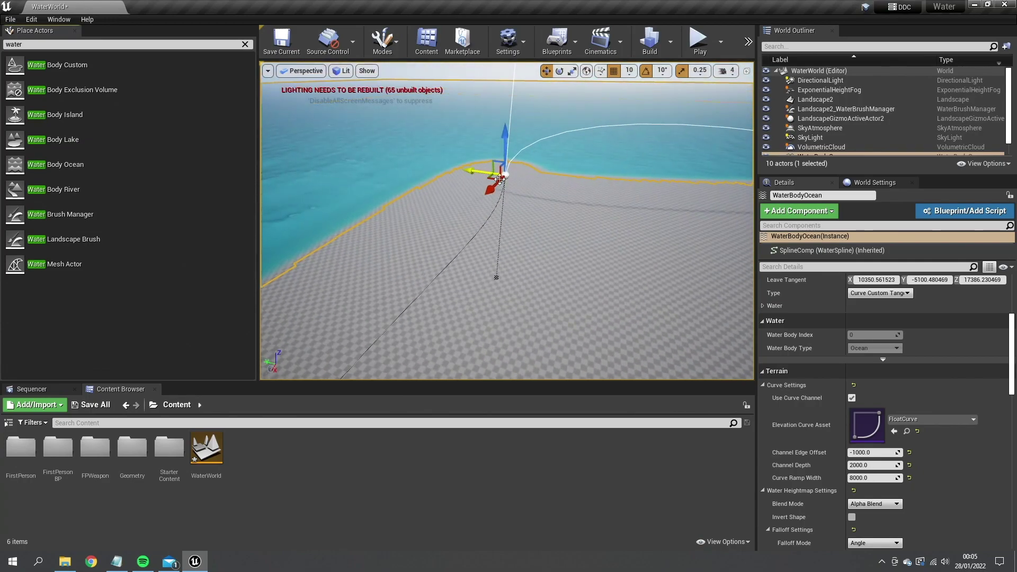
{"action": "right_click_drag", "start_coordinate": [500, 180], "coordinate": [531, 186]}
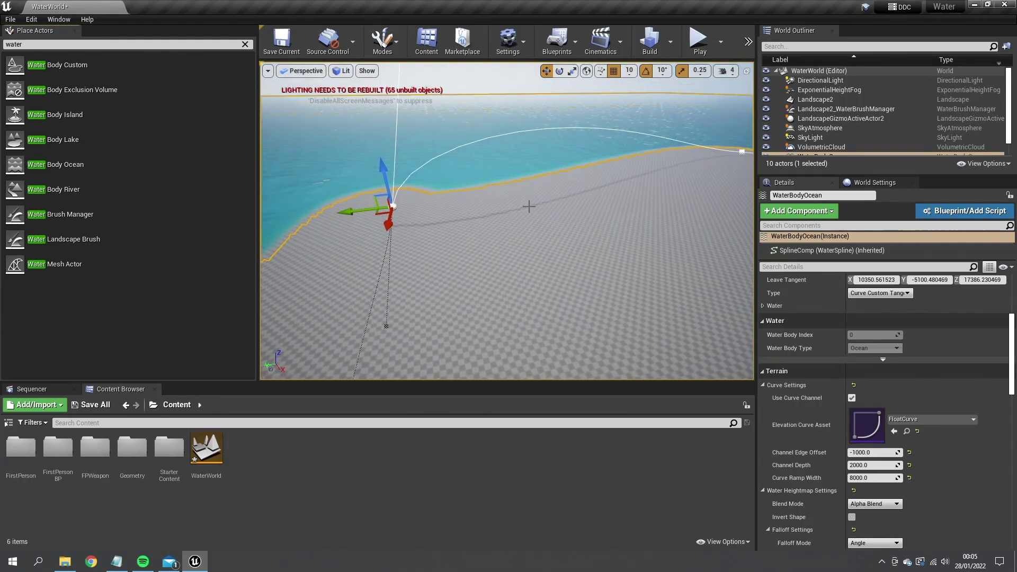
Undo all the moves made to the ocean's spline point and tangent handle
{"action": "key", "text": "ctrl+z"}
{"action": "key", "text": "ctrl+z"}
{"action": "key", "text": "ctrl+z"}
{"action": "key", "text": "ctrl+z"}
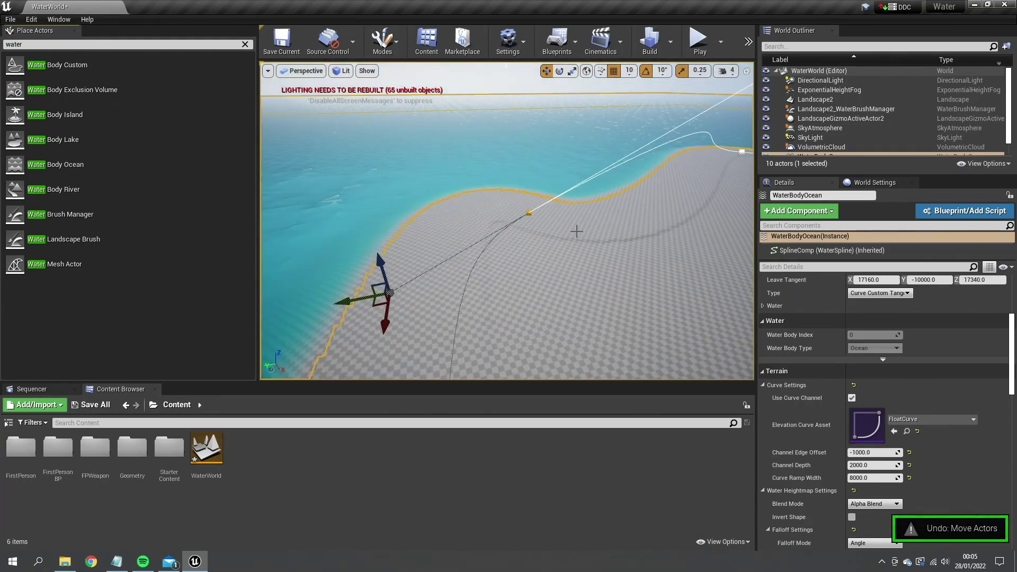
{"action": "key", "text": "ctrl+z"}
{"action": "key", "text": "ctrl+z"}
{"action": "key", "text": "ctrl+z"}
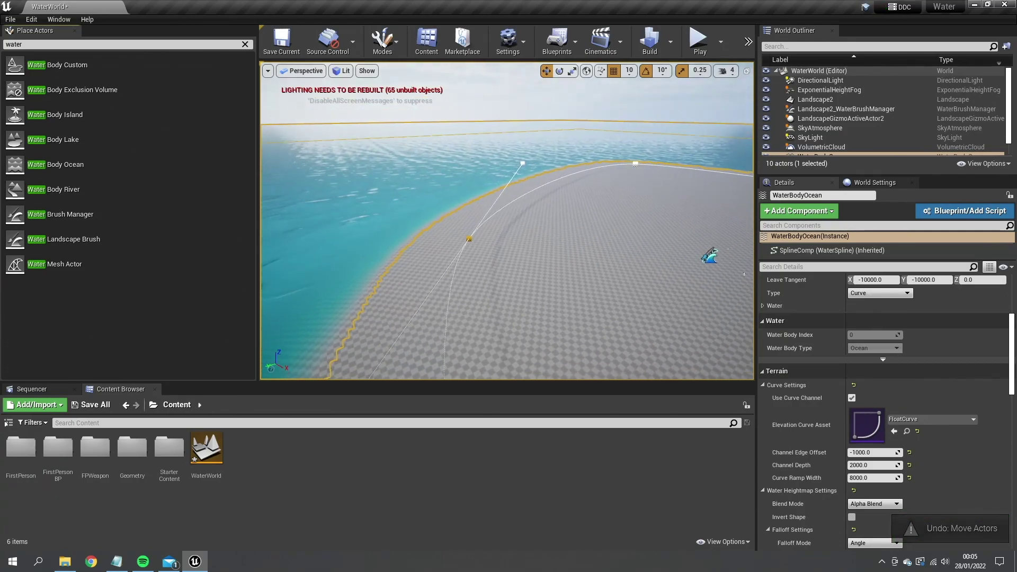
{"action": "key", "text": "ctrl+z"}
{"action": "key", "text": "ctrl+z"}
{"action": "key", "text": "ctrl+z"}
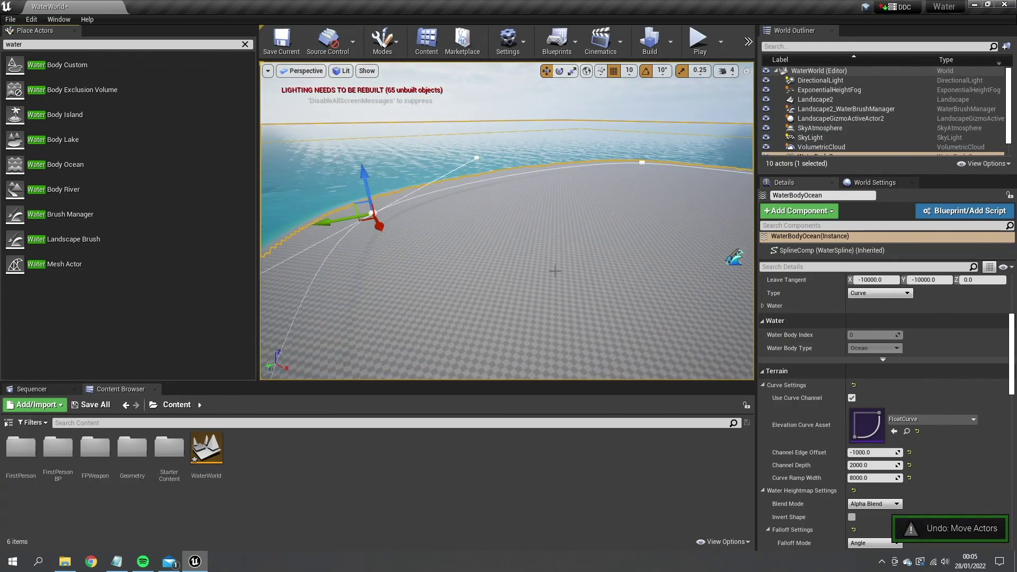
Add new spline points to the ocean's shoreline by duplicating the selected point along the coast
{"action": "right_click_drag", "start_coordinate": [555, 270], "coordinate": [555, 248]}
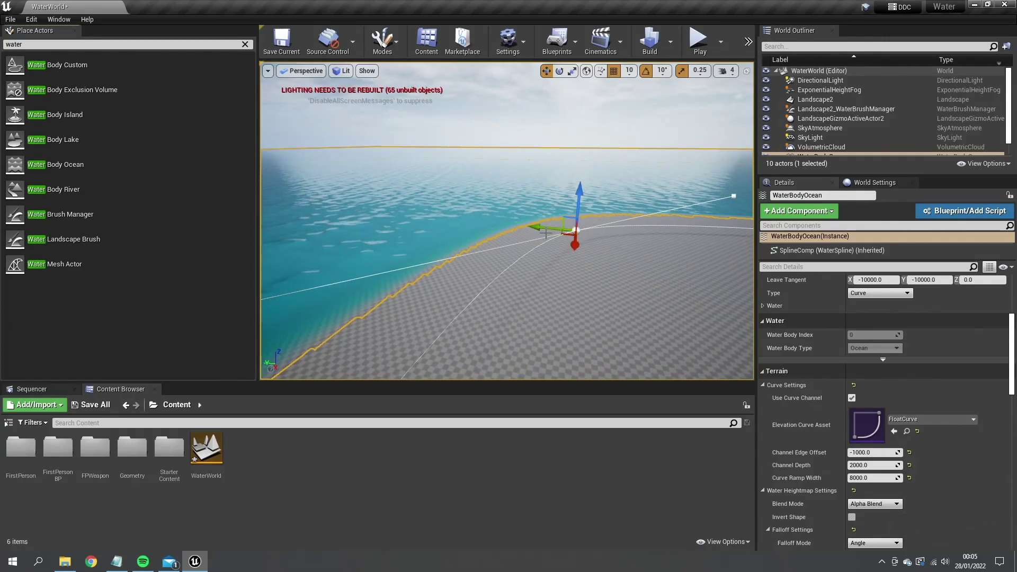
{"action": "left_click_drag", "start_coordinate": [538, 230], "coordinate": [542, 229], "text": "alt"}
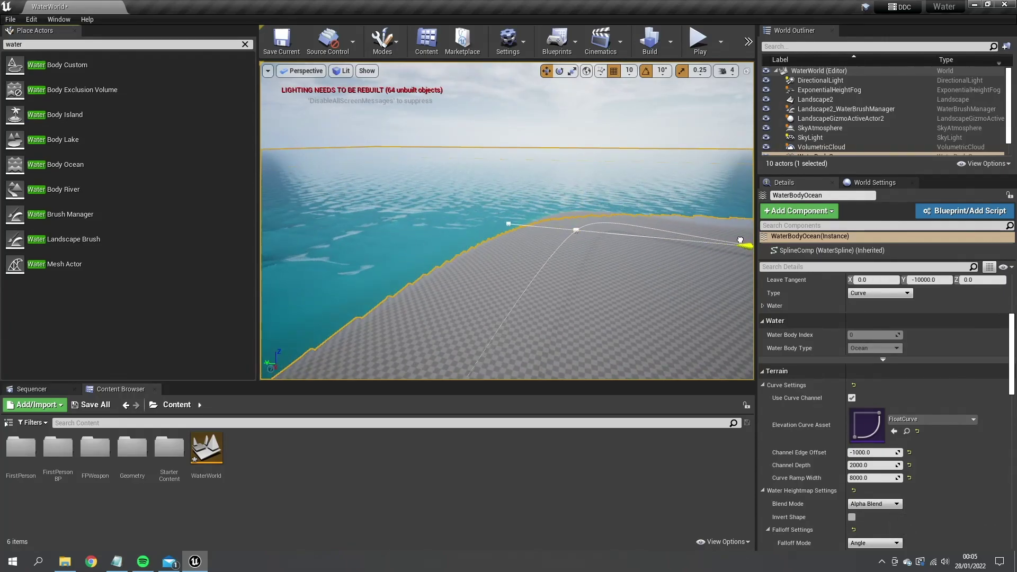
{"action": "left_click_drag", "start_coordinate": [740, 239], "coordinate": [746, 242], "text": "alt"}
{"action": "right_click_drag", "start_coordinate": [747, 242], "coordinate": [811, 220]}
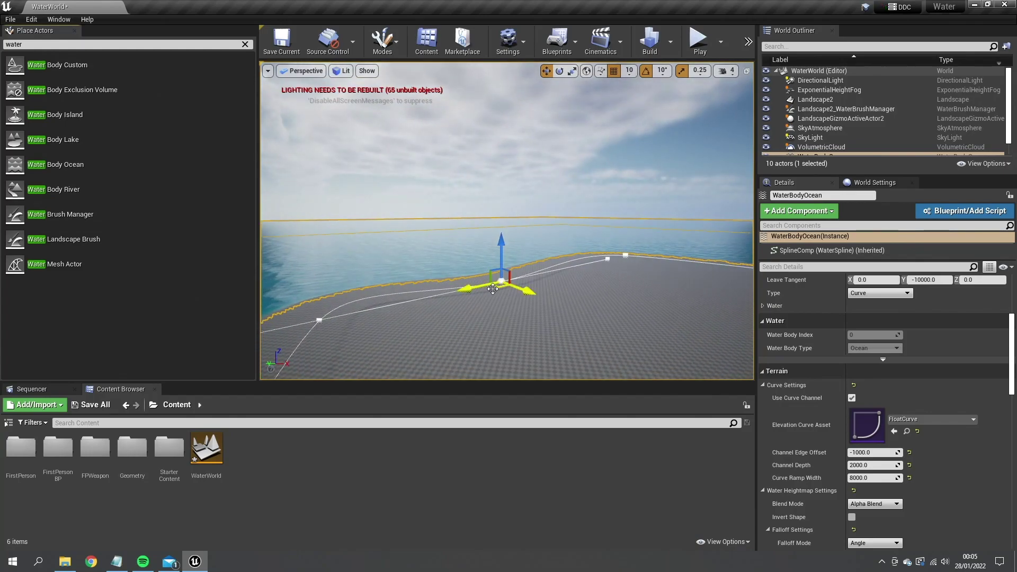
Move the ocean's selected spline point inland to carve a bay into the island's shoreline
{"action": "left_click_drag", "start_coordinate": [492, 289], "coordinate": [569, 315]}
{"action": "right_click_drag", "start_coordinate": [498, 326], "coordinate": [556, 321]}
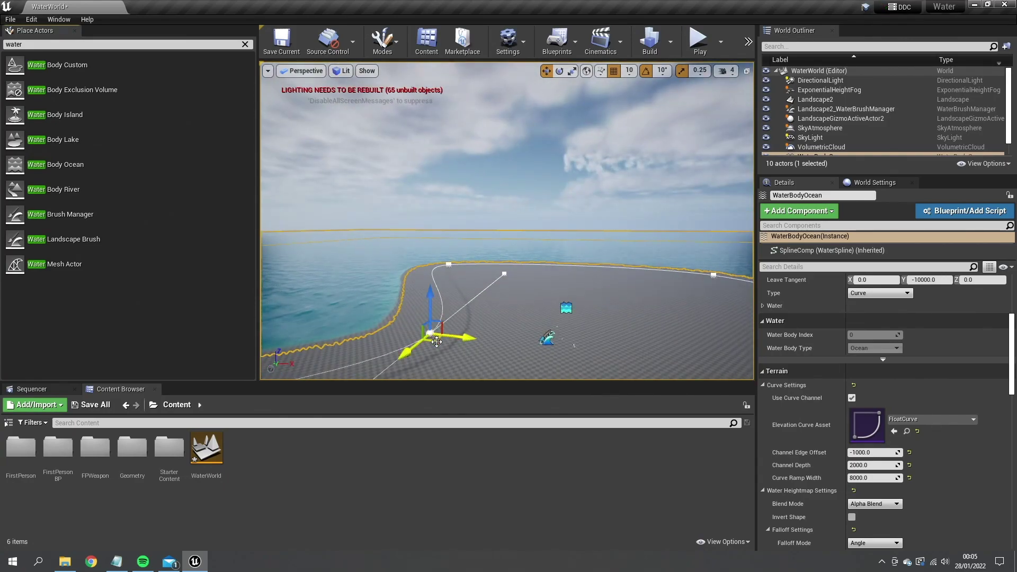
{"action": "left_click_drag", "start_coordinate": [437, 342], "coordinate": [455, 328]}
{"action": "right_click_drag", "start_coordinate": [466, 328], "coordinate": [549, 317]}
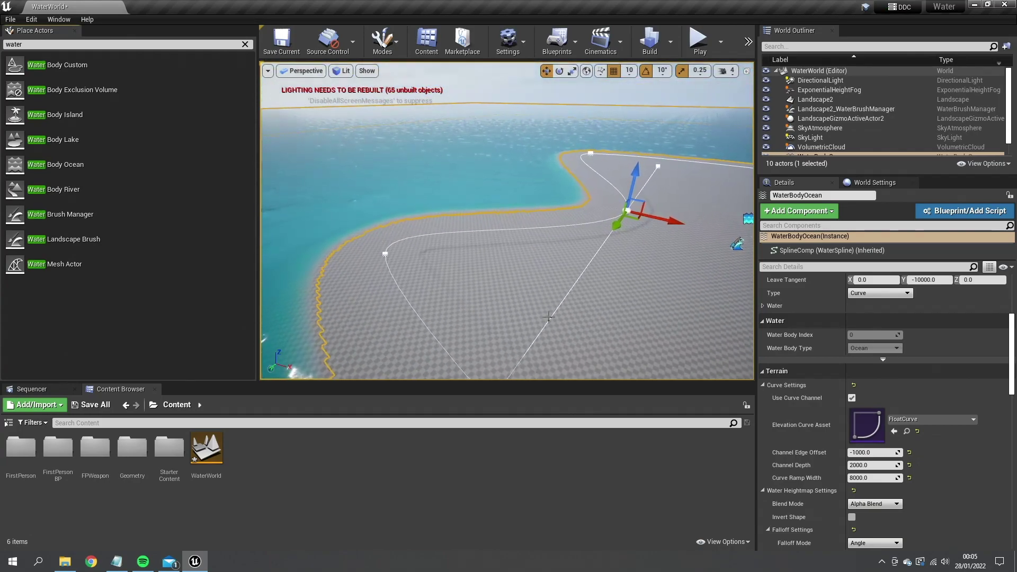
Examine the reshaped coastline and the transition between water and terrain from close up and from above
{"action": "scroll", "coordinate": [549, 316], "scroll_direction": "up", "scroll_amount": 1}
{"action": "right_click_drag", "start_coordinate": [628, 208], "coordinate": [630, 212]}
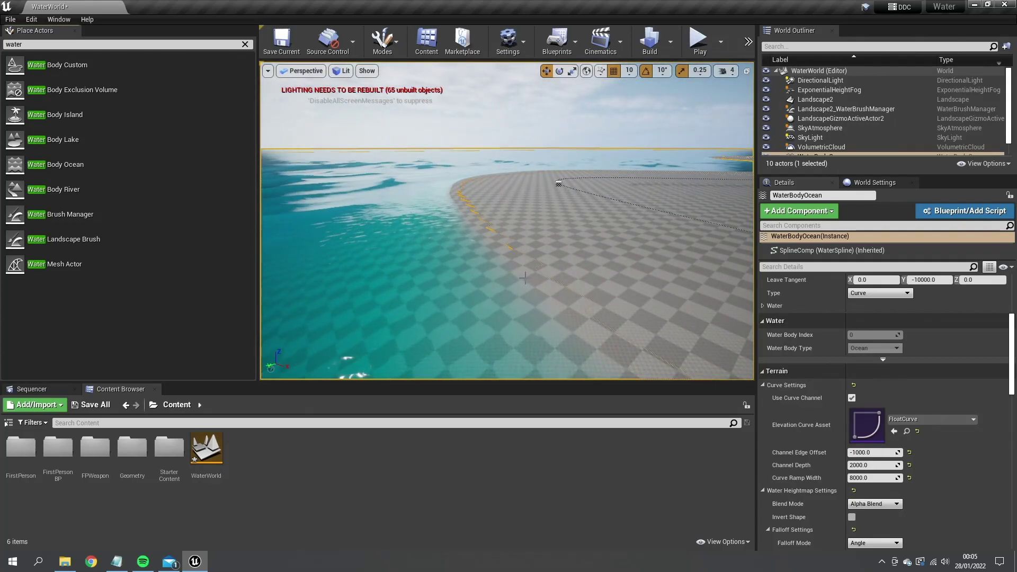
{"action": "right_click_drag", "start_coordinate": [506, 220], "coordinate": [424, 185]}
{"action": "key", "text": "e"}
{"action": "right_click_drag", "start_coordinate": [506, 220], "coordinate": [323, 297]}
{"action": "key", "text": "w"}
{"action": "key", "text": "e"}
{"action": "right_click_drag", "start_coordinate": [498, 249], "coordinate": [505, 337]}
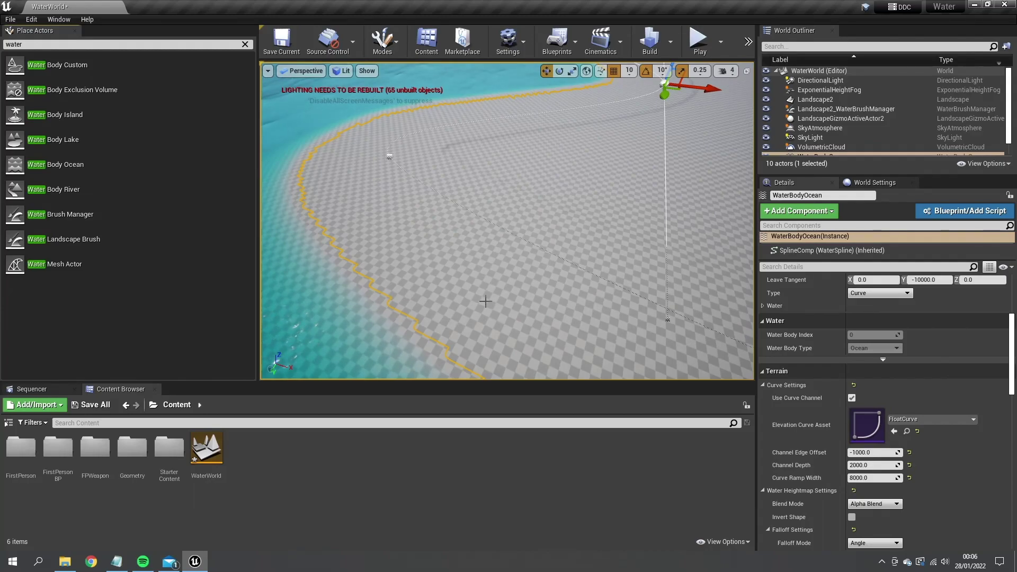
{"action": "left_click_drag", "start_coordinate": [486, 301], "coordinate": [614, 268]}
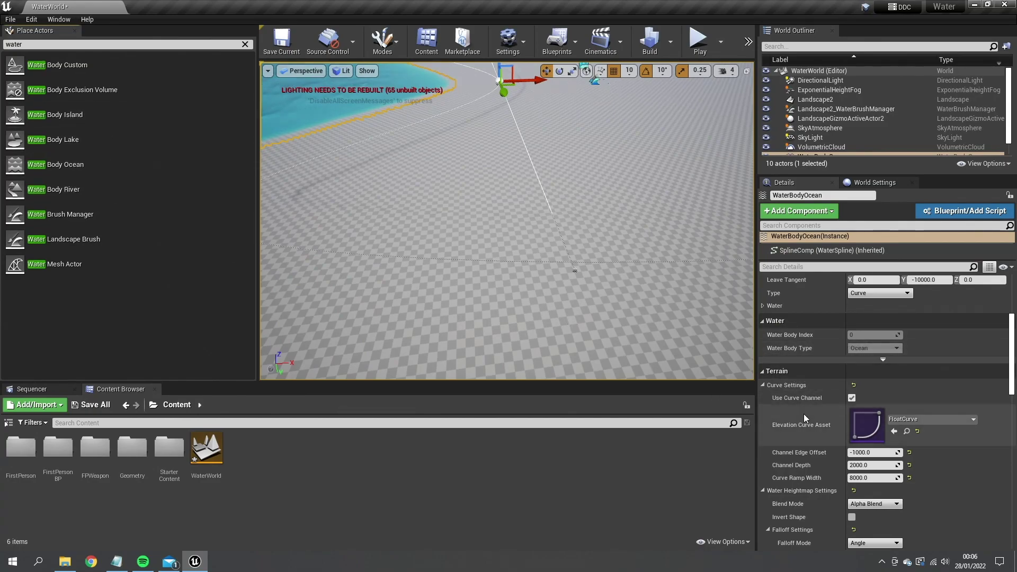
Set the ocean's Channel Edge Offset to about -2.39 and its Channel Depth to about 1961.13 in the terrain curve settings
{"action": "scroll", "coordinate": [802, 414], "scroll_direction": "down", "scroll_amount": 3}
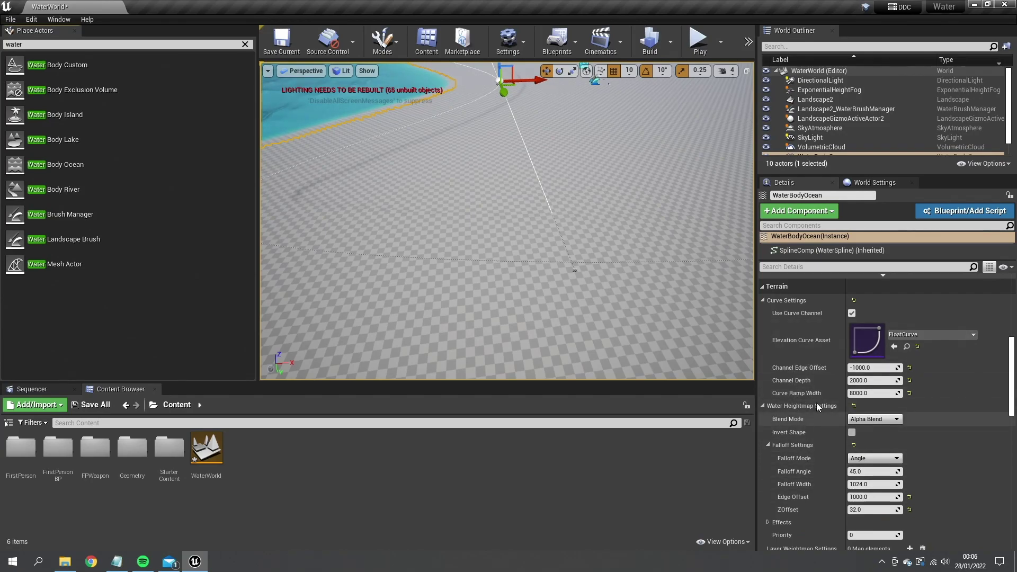
{"action": "right_click_drag", "start_coordinate": [688, 347], "coordinate": [530, 328]}
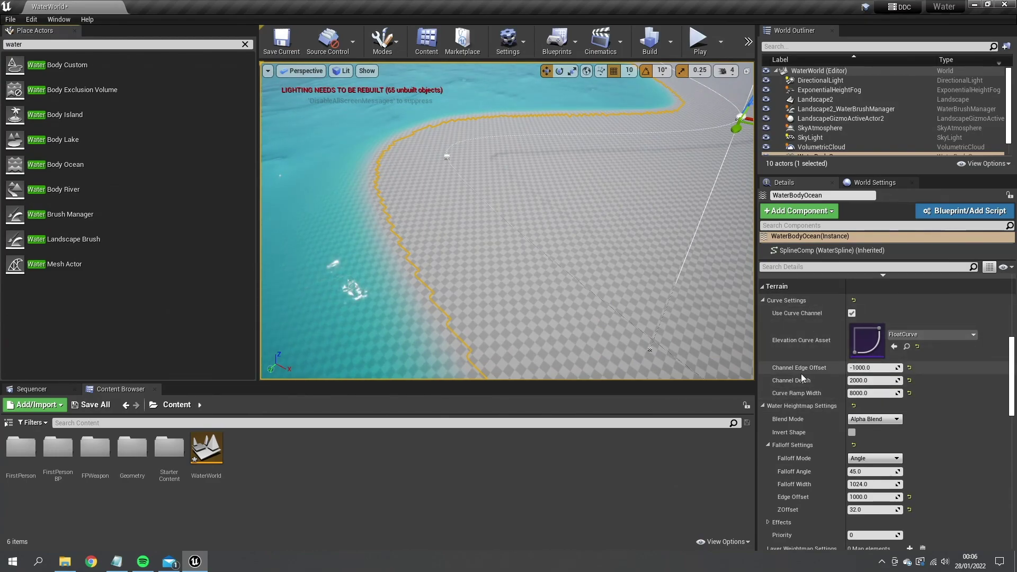
{"action": "right_click_drag", "start_coordinate": [636, 328], "coordinate": [604, 305]}
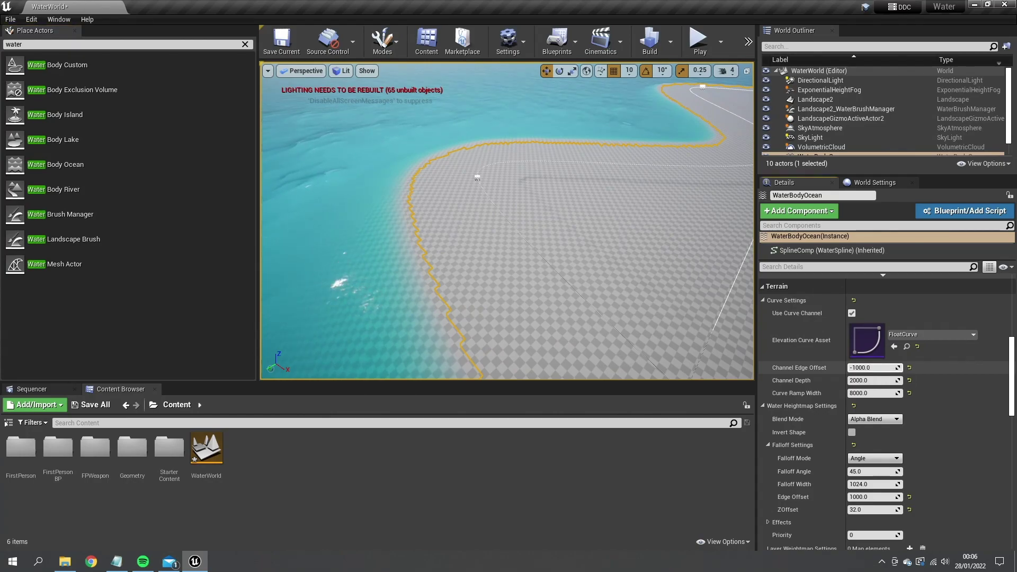
{"action": "left_click_drag", "start_coordinate": [871, 368], "coordinate": [913, 367]}
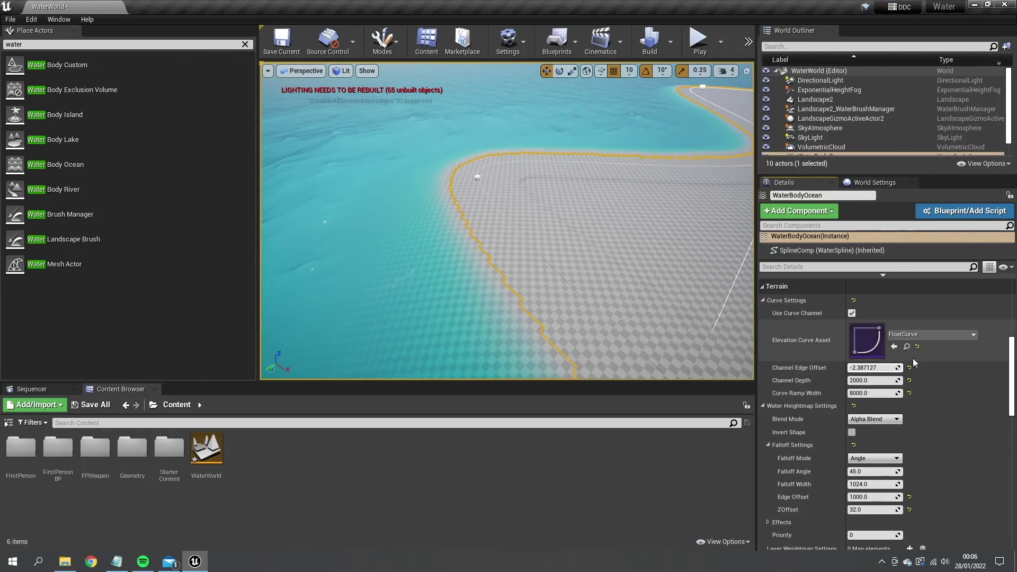
{"action": "left_click_drag", "start_coordinate": [874, 381], "coordinate": [899, 381]}
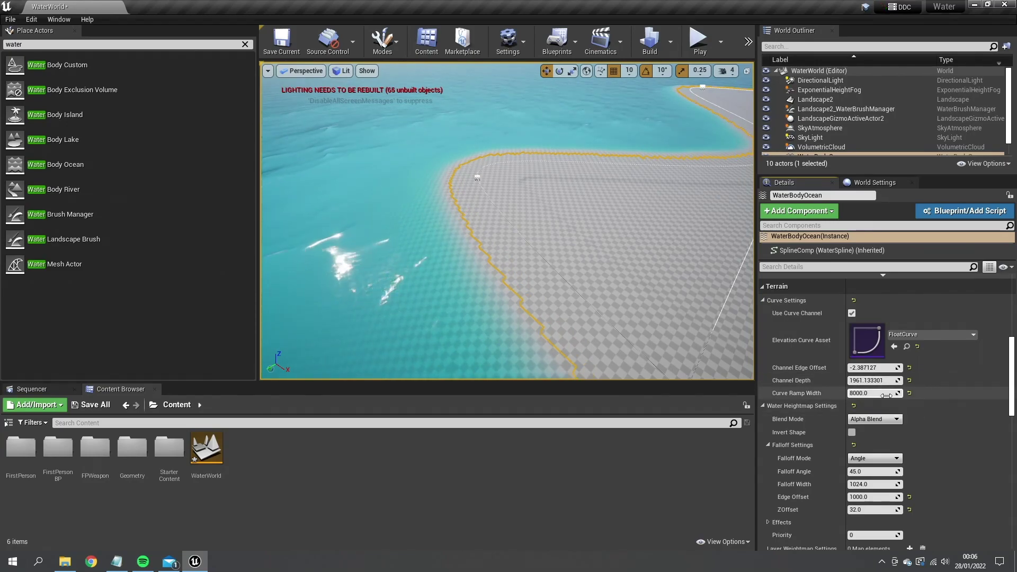
Try other Curve Ramp Width values for the ocean, including the default, and set it to about 9027.56
{"action": "left_click_drag", "start_coordinate": [868, 393], "coordinate": [885, 393]}
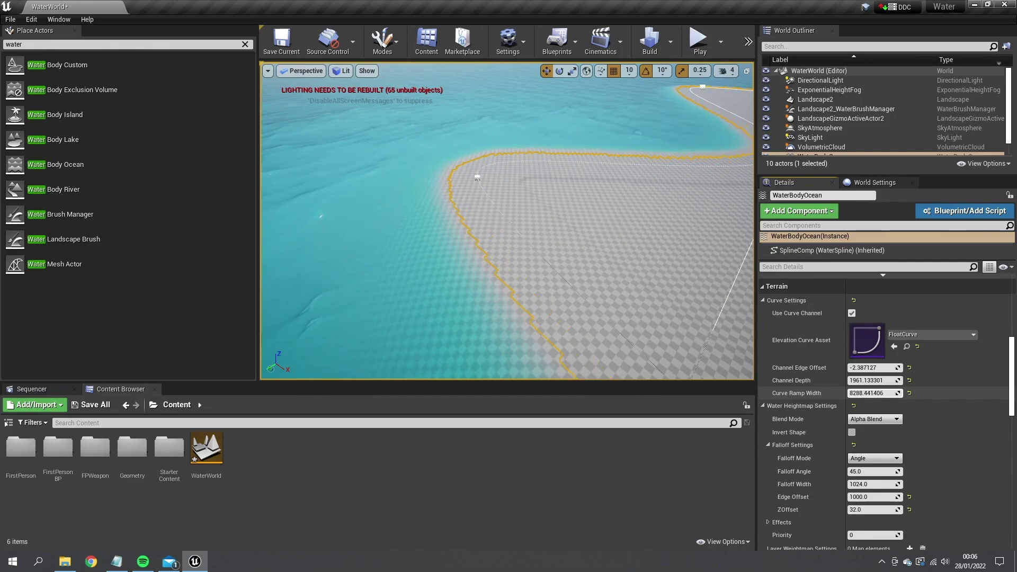
{"action": "left_click", "coordinate": [910, 394]}
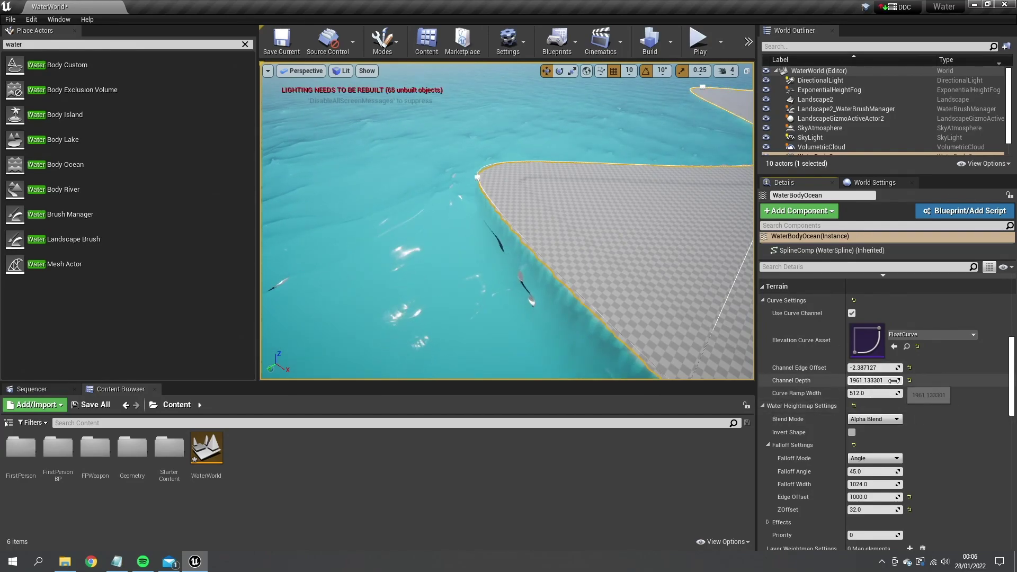
{"action": "left_click_drag", "start_coordinate": [871, 393], "coordinate": [900, 393]}
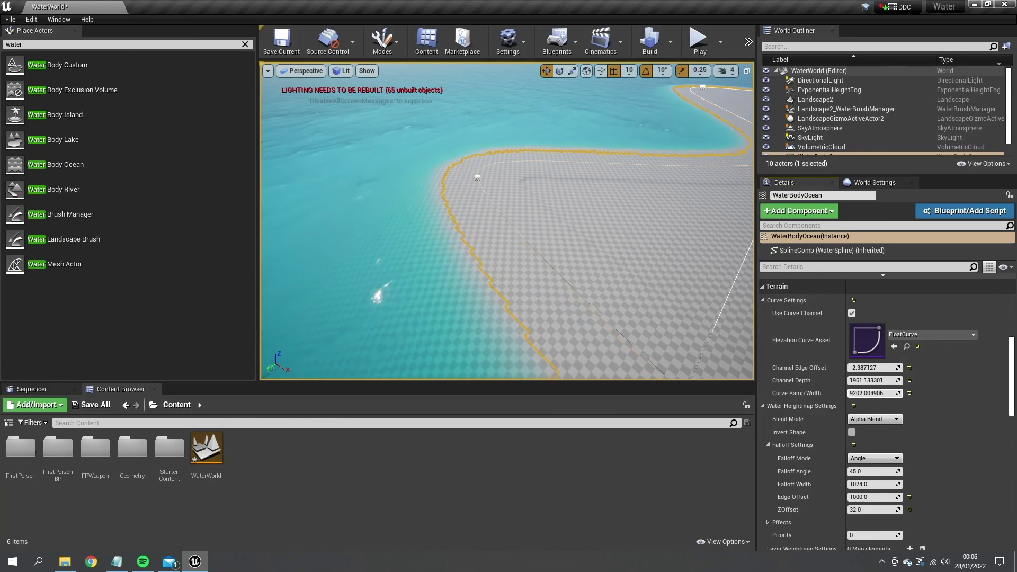
{"action": "right_click_drag", "start_coordinate": [525, 291], "coordinate": [667, 249]}
{"action": "right_click_drag", "start_coordinate": [573, 297], "coordinate": [572, 297]}
{"action": "scroll", "coordinate": [821, 449], "scroll_direction": "down", "scroll_amount": 4}
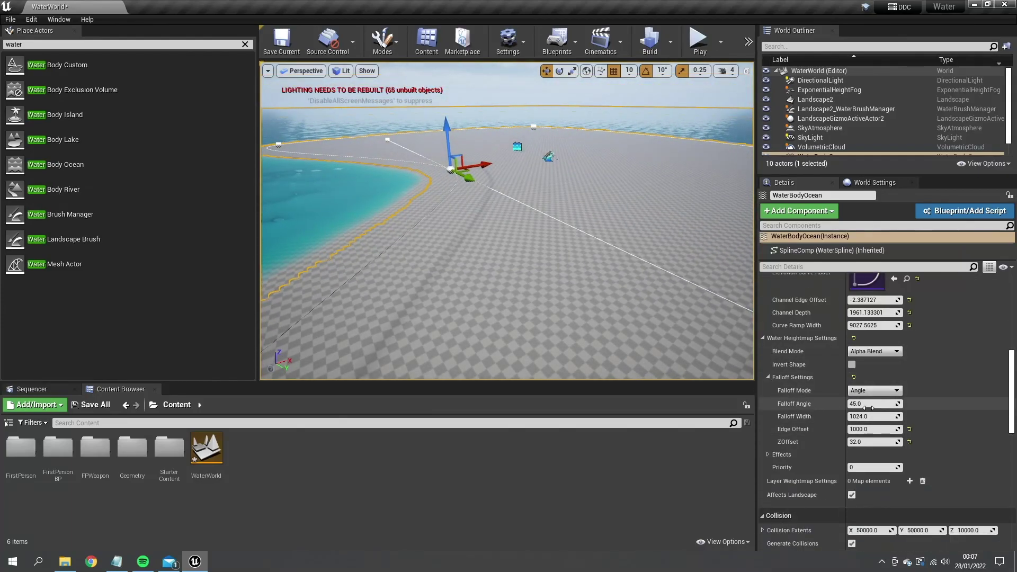
Switch to Landscape mode with the Sculpt tool, facing the flat interior of the island
{"action": "right_click_drag", "start_coordinate": [578, 268], "coordinate": [578, 269]}
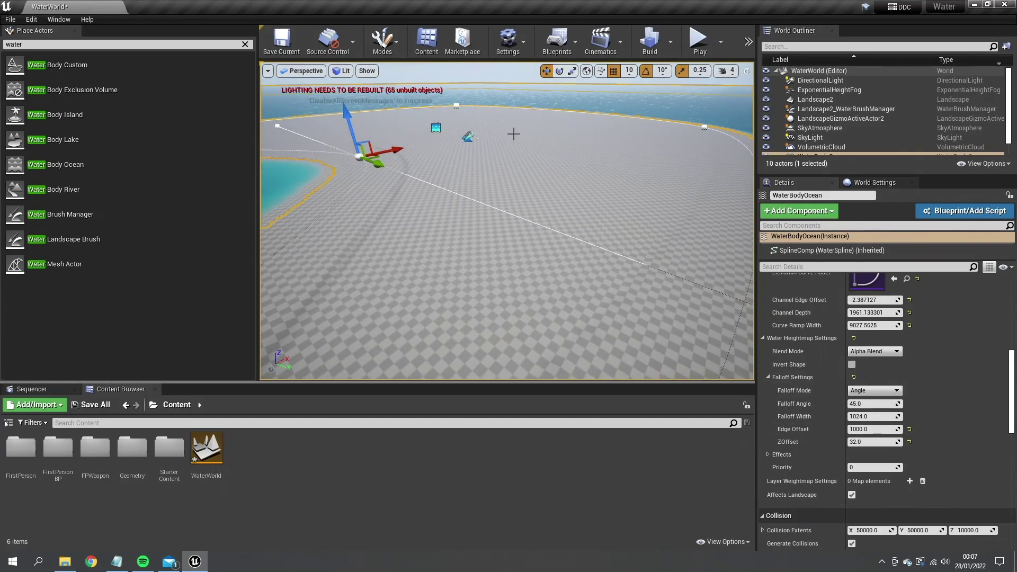
{"action": "right_click_drag", "start_coordinate": [609, 239], "coordinate": [609, 238]}
{"action": "left_click", "coordinate": [381, 40]}
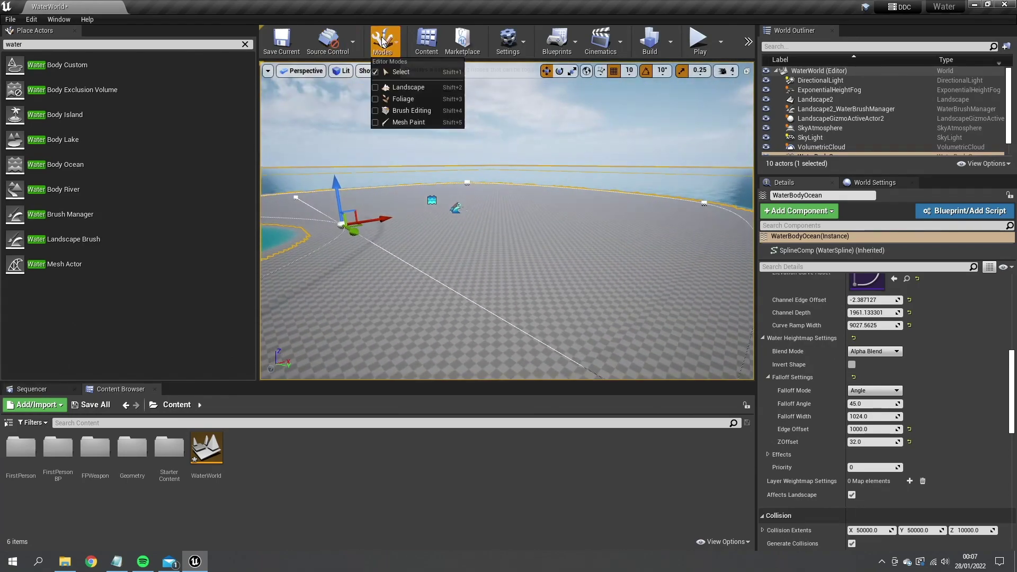
{"action": "left_click", "coordinate": [419, 85]}
{"action": "left_click", "coordinate": [316, 66]}
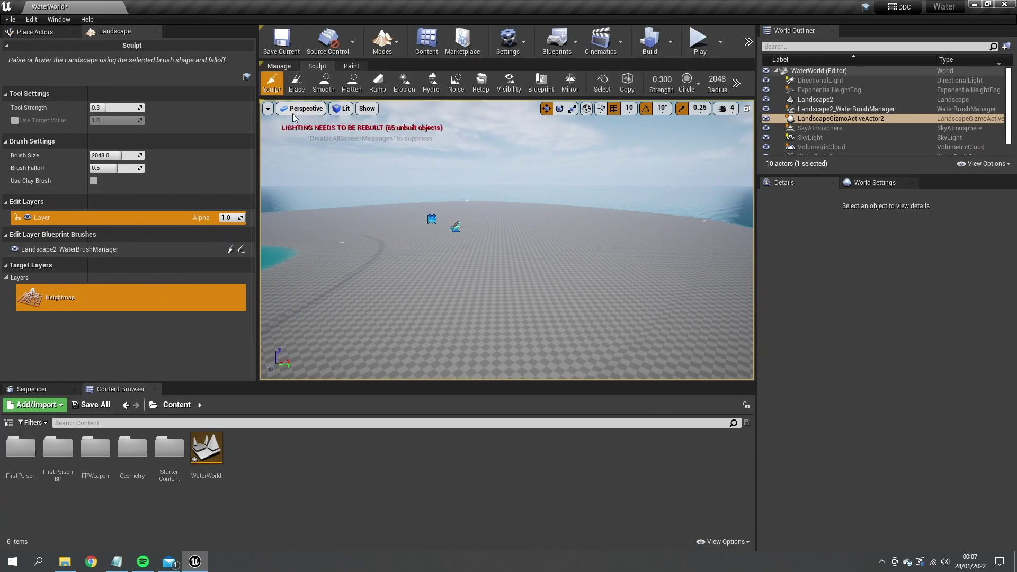
Sculpt raised hills on the island near the shoreline with brush size 2048 and tool strength 0.3
{"action": "mouse_move", "coordinate": [536, 256]}
{"action": "left_mouse_down"}
{"action": "mouse_move", "coordinate": [542, 263]}
{"action": "mouse_move", "coordinate": [558, 230]}
{"action": "mouse_move", "coordinate": [602, 254]}
{"action": "mouse_move", "coordinate": [578, 283]}
{"action": "left_mouse_up"}
{"action": "right_click_drag", "start_coordinate": [580, 284], "coordinate": [583, 279]}
{"action": "mouse_move", "coordinate": [583, 279]}
{"action": "left_mouse_down"}
{"action": "mouse_move", "coordinate": [556, 322]}
{"action": "mouse_move", "coordinate": [402, 326]}
{"action": "left_mouse_up"}
{"action": "right_click_drag", "start_coordinate": [403, 326], "coordinate": [307, 350]}
{"action": "mouse_move", "coordinate": [499, 266]}
{"action": "left_mouse_down"}
{"action": "mouse_move", "coordinate": [395, 282]}
{"action": "mouse_move", "coordinate": [608, 175]}
{"action": "mouse_move", "coordinate": [502, 225]}
{"action": "left_mouse_up"}
{"action": "mouse_move", "coordinate": [502, 225]}
{"action": "right_mouse_down"}
{"action": "mouse_move", "coordinate": [477, 233]}
{"action": "mouse_move", "coordinate": [476, 201]}
{"action": "mouse_move", "coordinate": [508, 249]}
{"action": "mouse_move", "coordinate": [551, 244]}
{"action": "mouse_move", "coordinate": [606, 207]}
{"action": "right_mouse_up"}
{"action": "key", "text": "s"}
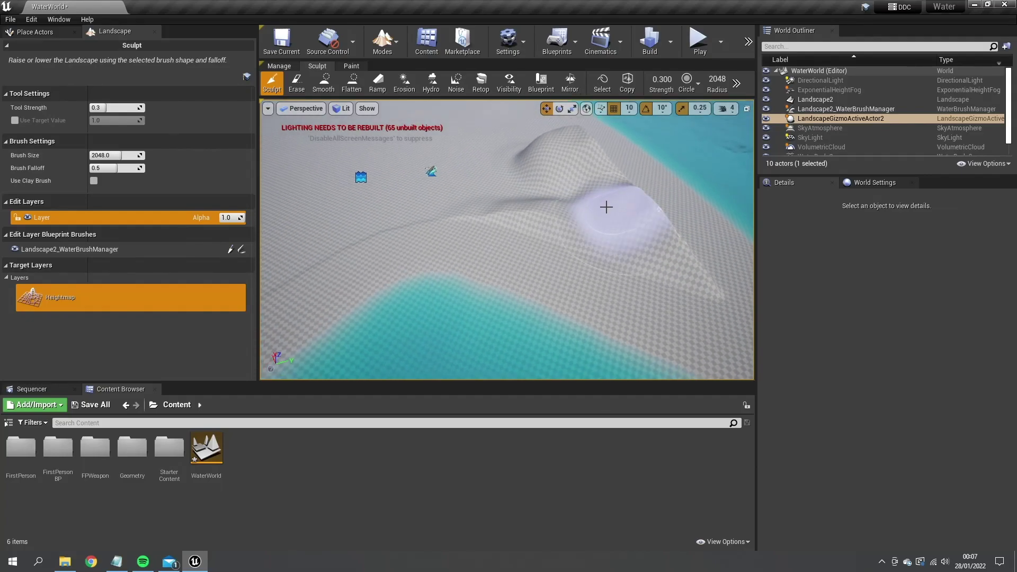
Extend the sculpted hills into a mountain ridge running alongside the coast
{"action": "mouse_move", "coordinate": [514, 197]}
{"action": "left_mouse_down"}
{"action": "mouse_move", "coordinate": [402, 214]}
{"action": "mouse_move", "coordinate": [469, 196]}
{"action": "mouse_move", "coordinate": [438, 192]}
{"action": "left_mouse_up"}
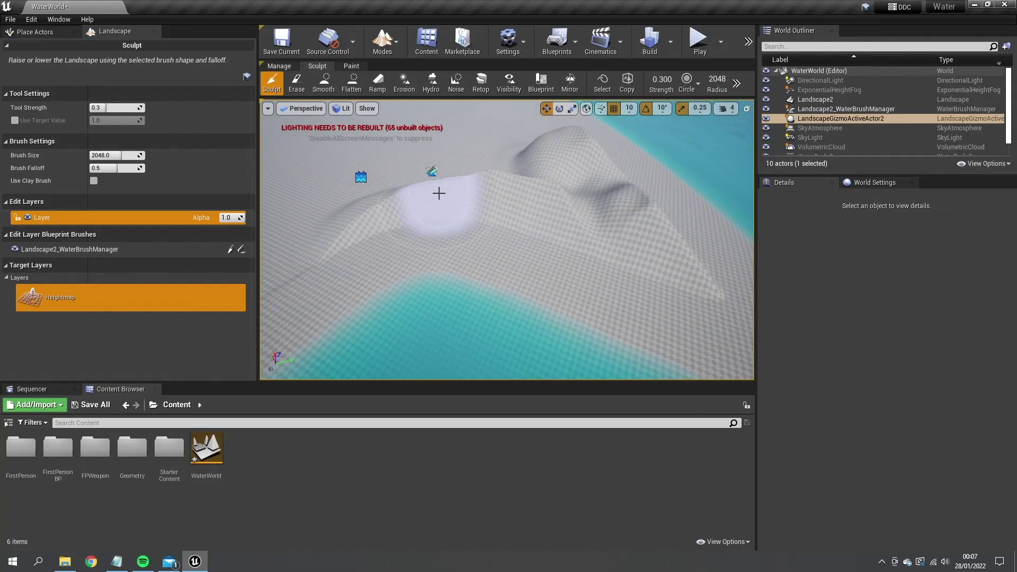
{"action": "right_click_drag", "start_coordinate": [503, 185], "coordinate": [323, 198]}
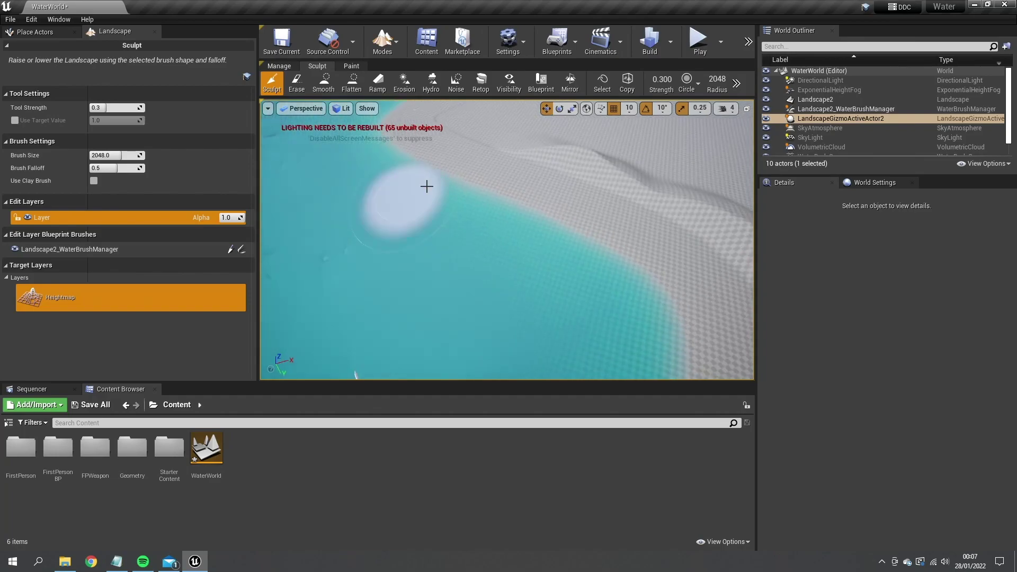
{"action": "right_click_drag", "start_coordinate": [448, 125], "coordinate": [585, 218]}
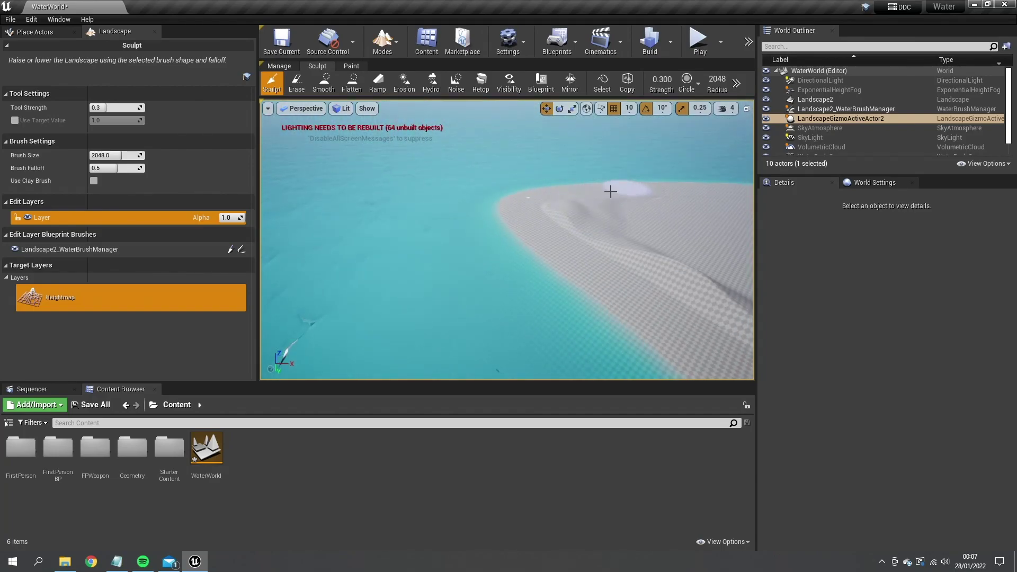
{"action": "mouse_move", "coordinate": [567, 209]}
{"action": "left_mouse_down"}
{"action": "mouse_move", "coordinate": [660, 226]}
{"action": "mouse_move", "coordinate": [694, 217]}
{"action": "left_mouse_up"}
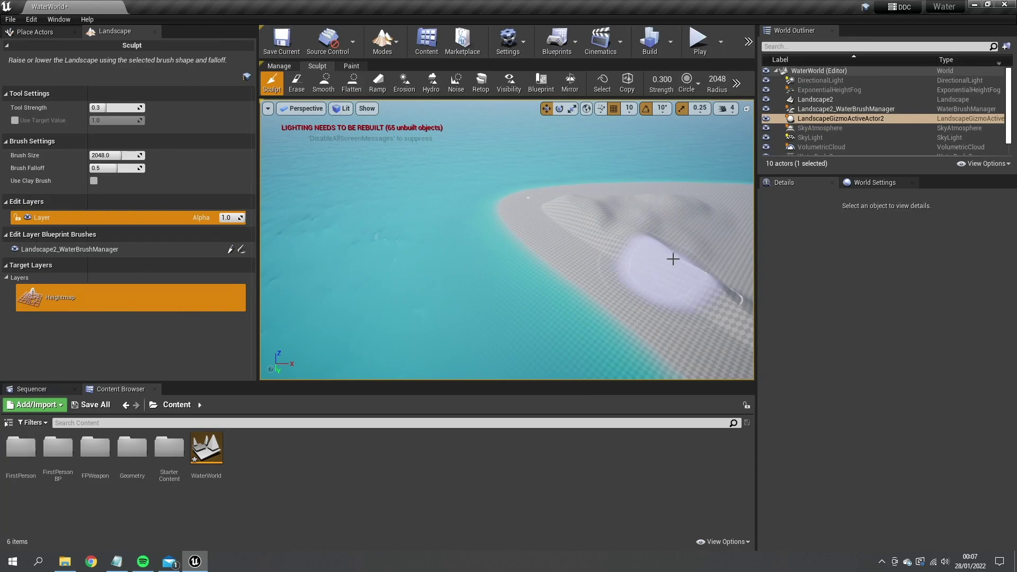
{"action": "right_click_drag", "start_coordinate": [673, 247], "coordinate": [726, 228]}
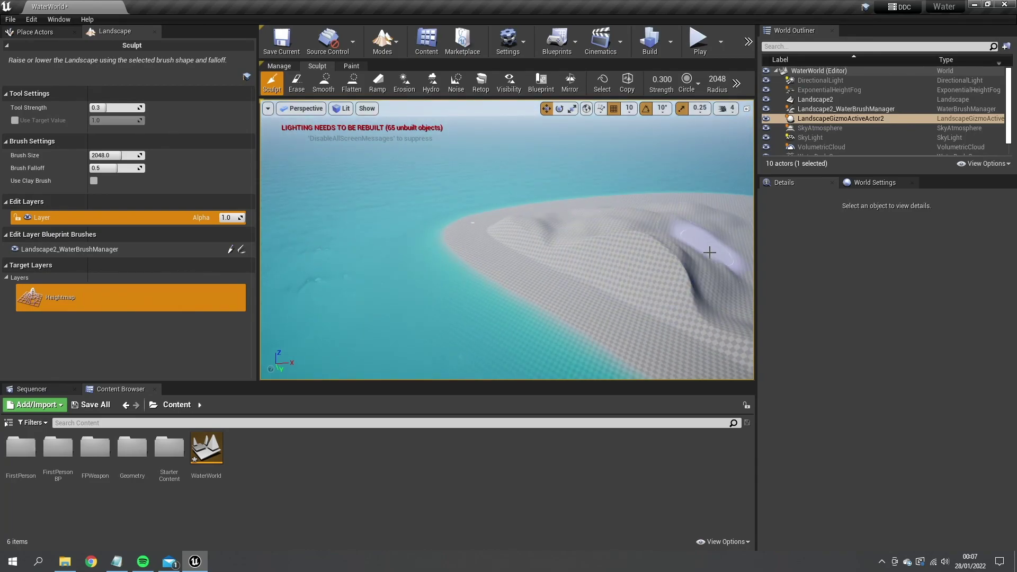
{"action": "right_click_drag", "start_coordinate": [617, 254], "coordinate": [504, 120]}
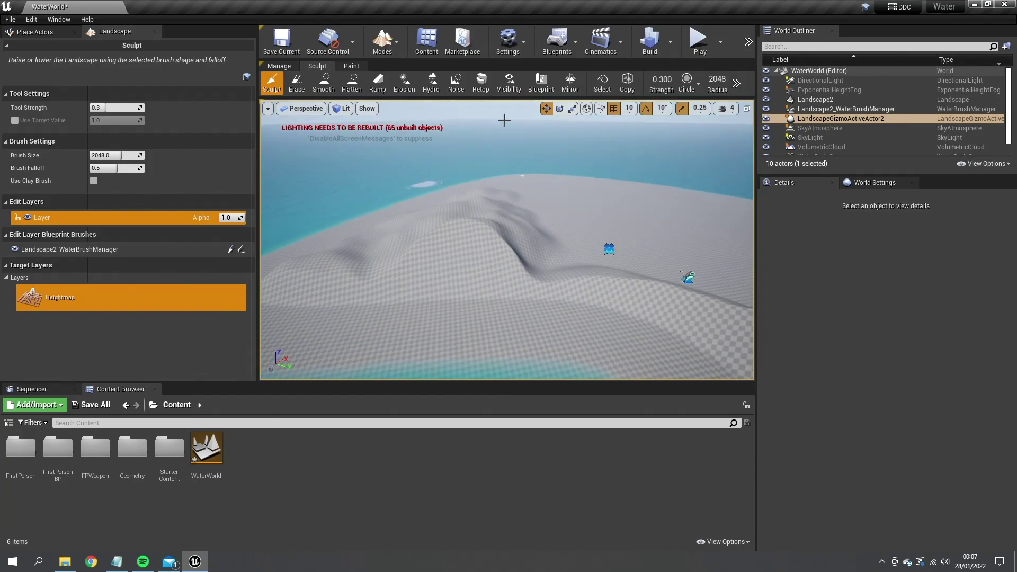
Return to Select mode and select the WaterBodyOcean actor
{"action": "left_click", "coordinate": [383, 40]}
{"action": "left_click", "coordinate": [414, 78]}
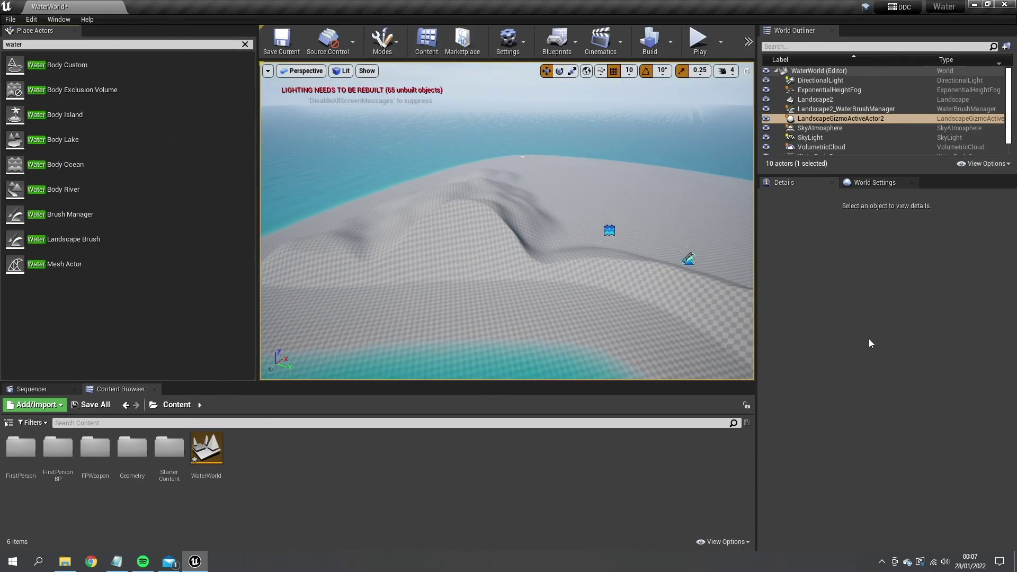
{"action": "left_click", "coordinate": [451, 271]}
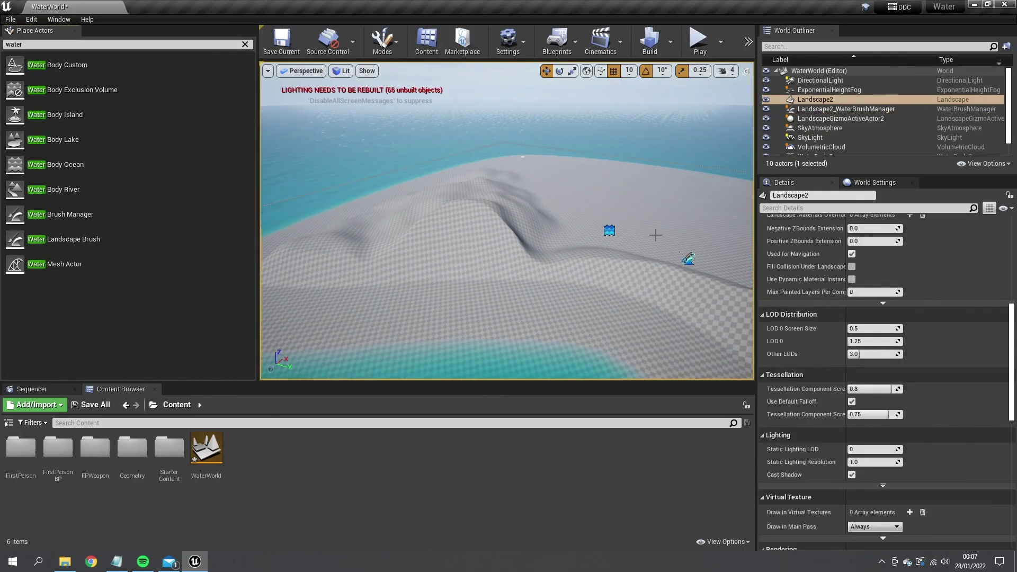
{"action": "scroll", "coordinate": [836, 126], "scroll_direction": "down", "scroll_amount": 1}
{"action": "left_click", "coordinate": [821, 141]}
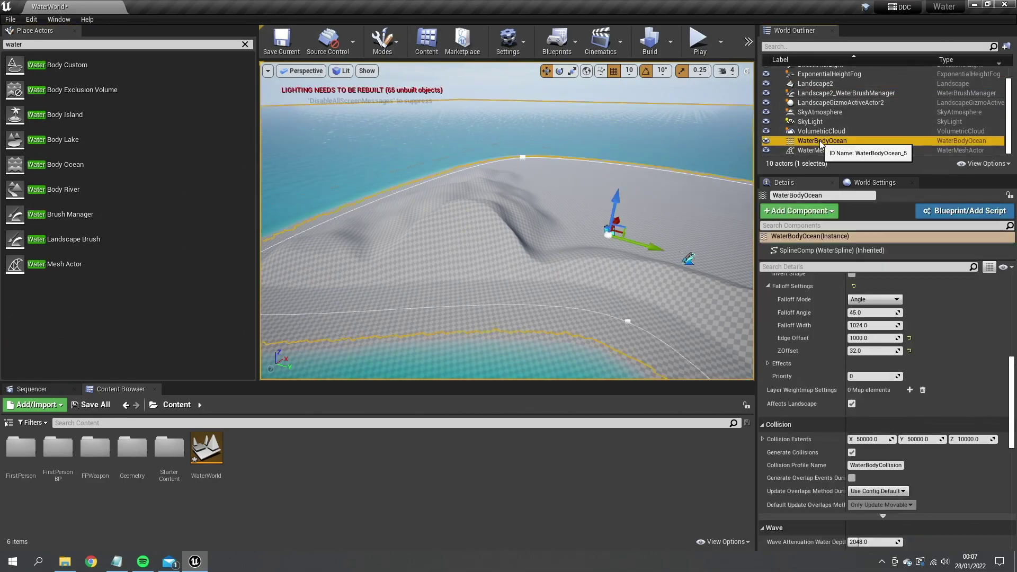
Try a Falloff Width of about 1587.33 for the ocean, watching the slope between the ridge and the beach
{"action": "right_click_drag", "start_coordinate": [689, 307], "coordinate": [609, 328]}
{"action": "key", "text": "w"}
{"action": "key", "text": "d"}
{"action": "right_click_drag", "start_coordinate": [582, 262], "coordinate": [604, 267]}
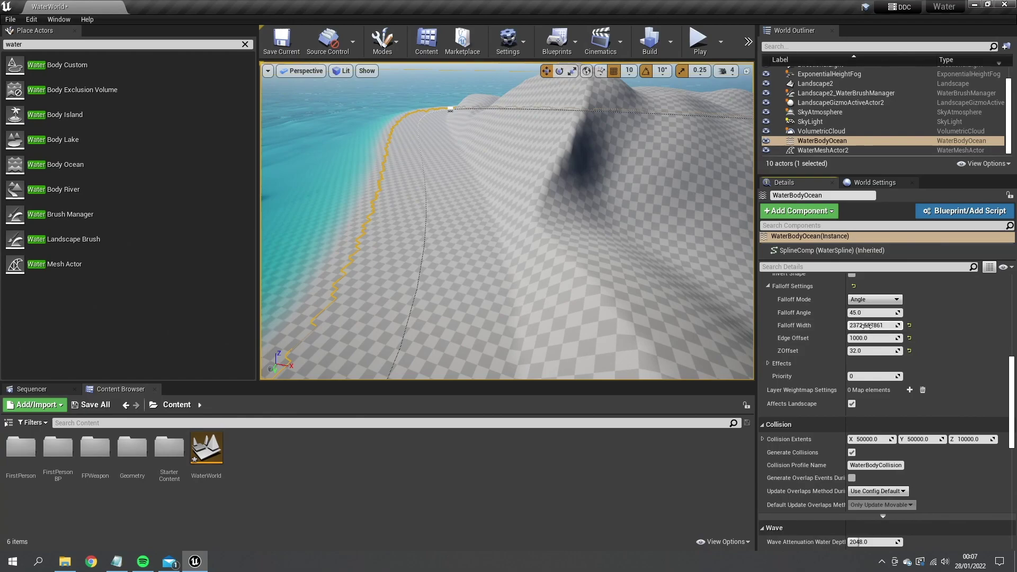
{"action": "left_click_drag", "start_coordinate": [883, 326], "coordinate": [857, 325]}
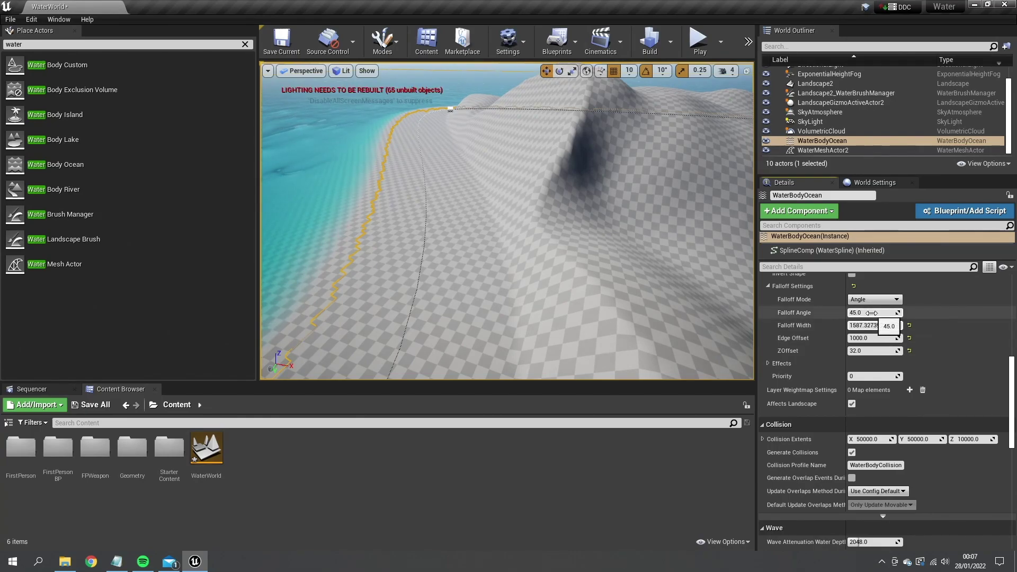
Set the ocean's Falloff Angle to about 51.19 and reset its Falloff Width to the default
{"action": "left_click", "coordinate": [873, 313]}
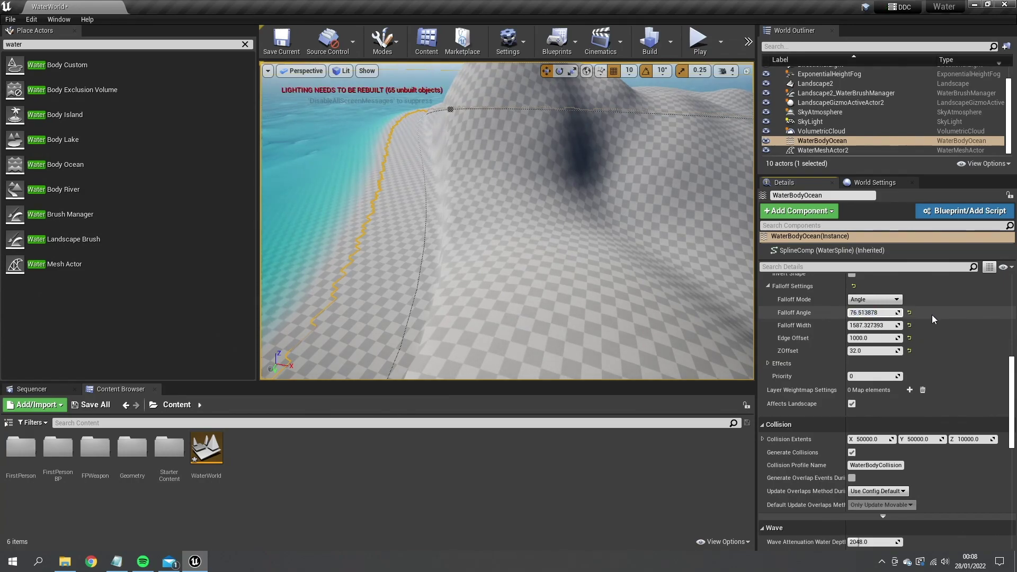
{"action": "left_click_drag", "start_coordinate": [884, 313], "coordinate": [881, 325]}
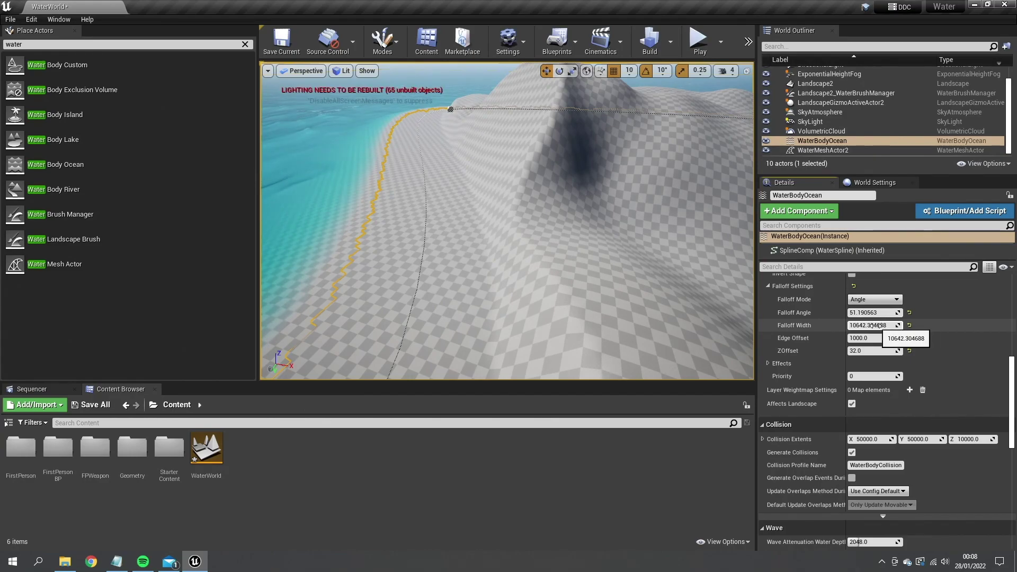
{"action": "left_click", "coordinate": [909, 325]}
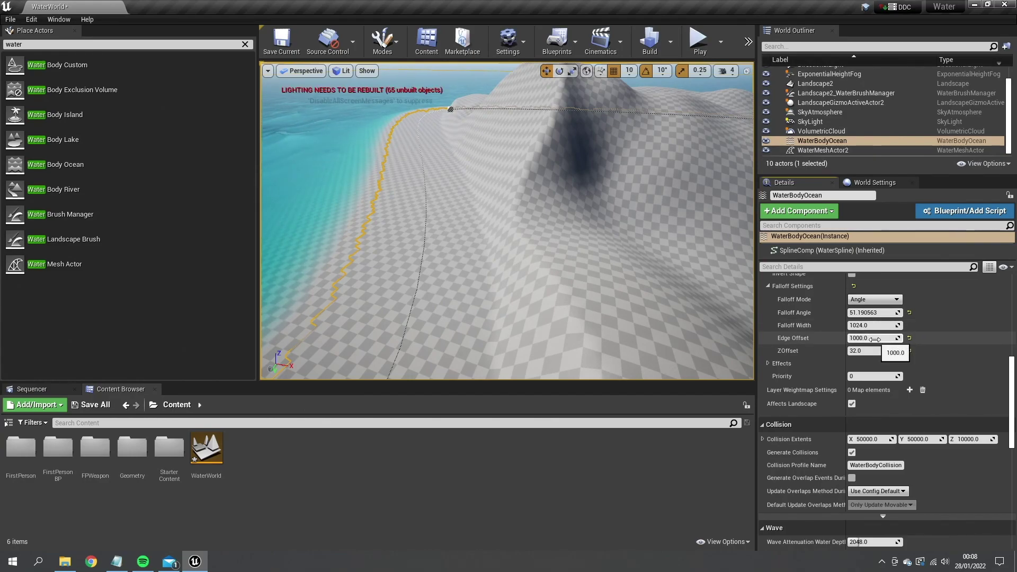
Set the ocean's falloff Edge Offset to about 289.74 and its ZOffset to about 83.35
{"action": "left_click_drag", "start_coordinate": [879, 338], "coordinate": [881, 339]}
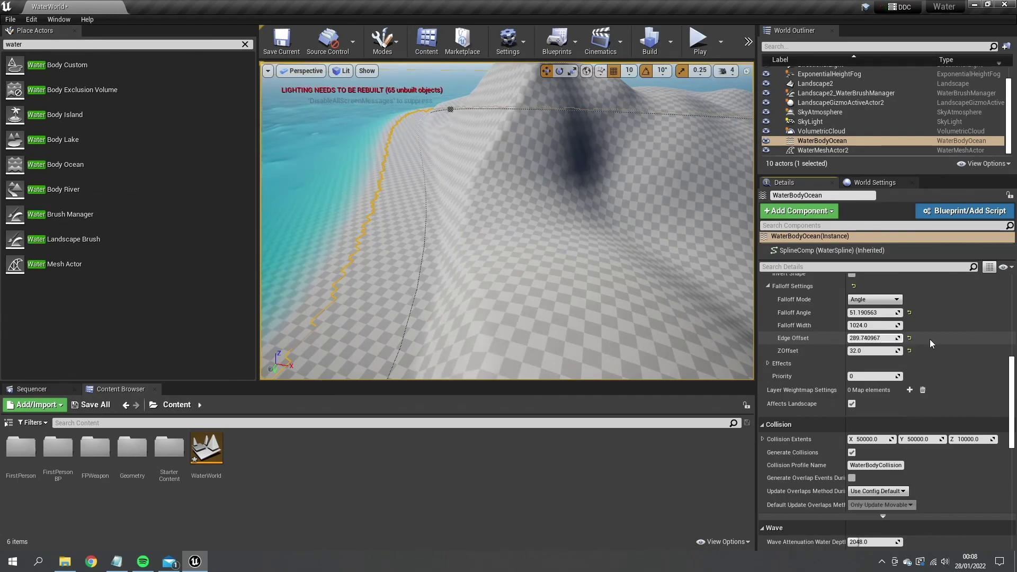
{"action": "mouse_move", "coordinate": [440, 246]}
{"action": "right_mouse_down"}
{"action": "mouse_move", "coordinate": [355, 209]}
{"action": "mouse_move", "coordinate": [445, 249]}
{"action": "right_mouse_up"}
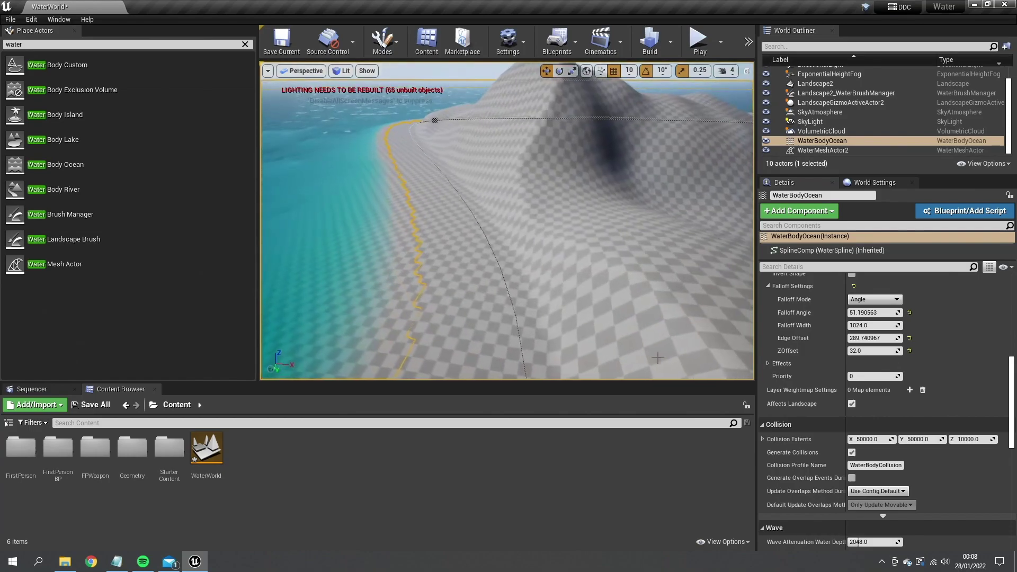
{"action": "left_click_drag", "start_coordinate": [861, 350], "coordinate": [872, 351]}
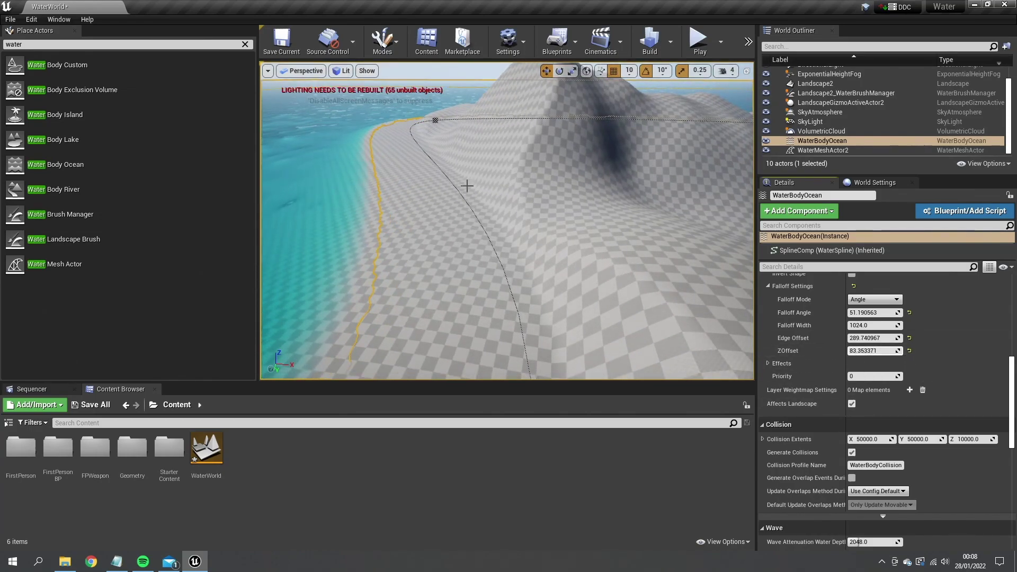
Set the ocean's falloff ZOffset to about 190.14 and inspect the slope and coastline around the island
{"action": "right_click_drag", "start_coordinate": [466, 186], "coordinate": [506, 254]}
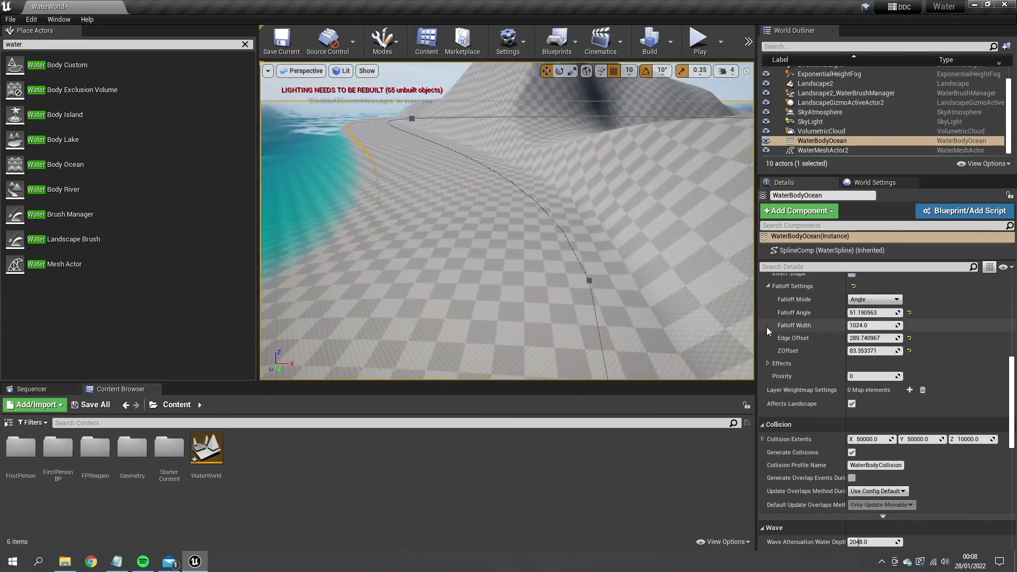
{"action": "left_click_drag", "start_coordinate": [865, 352], "coordinate": [890, 352]}
{"action": "right_click_drag", "start_coordinate": [506, 221], "coordinate": [467, 196]}
{"action": "key", "text": "s"}
{"action": "key", "text": "w"}
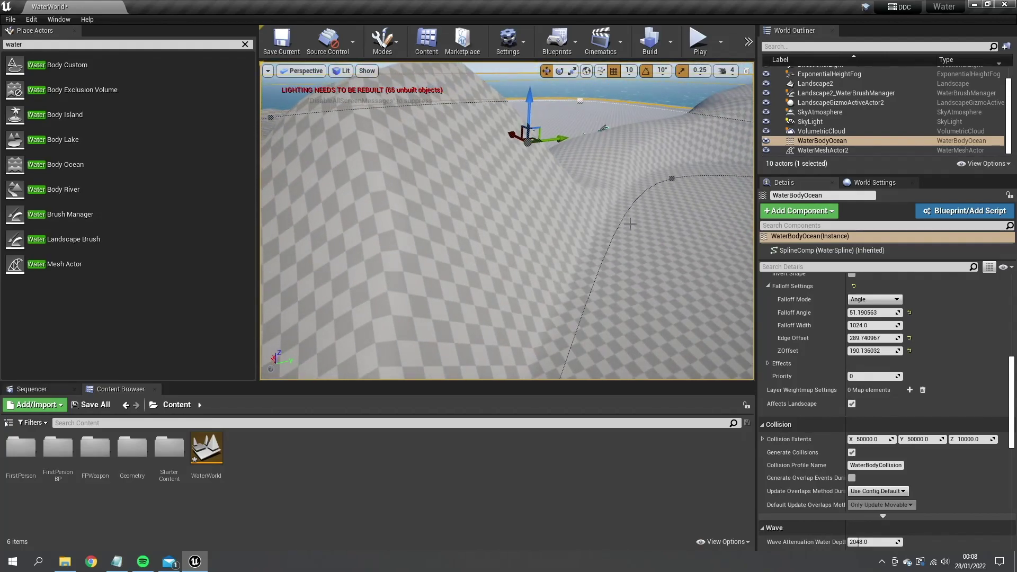
{"action": "right_click_drag", "start_coordinate": [629, 224], "coordinate": [718, 196]}
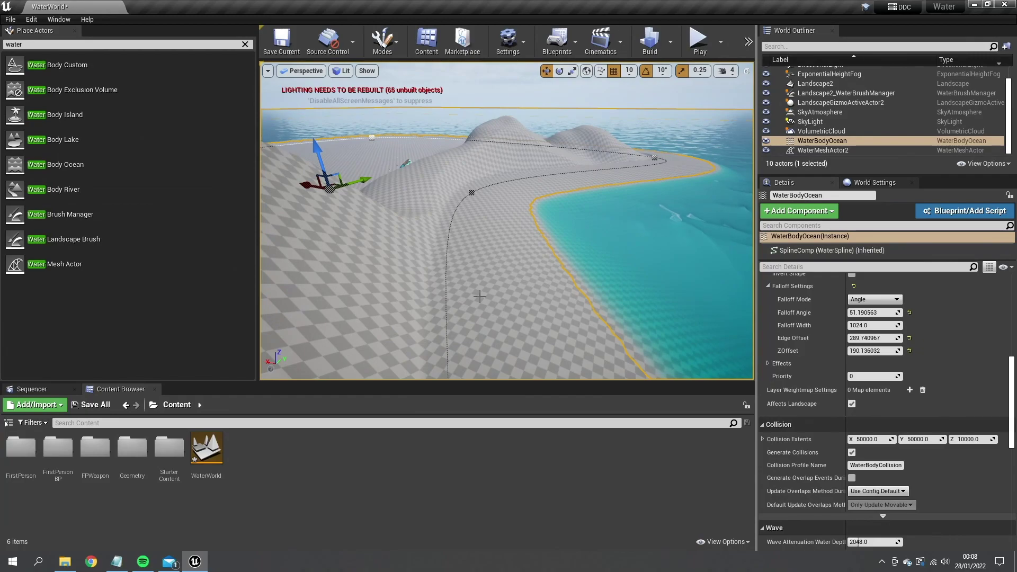
{"action": "right_click", "coordinate": [527, 237]}
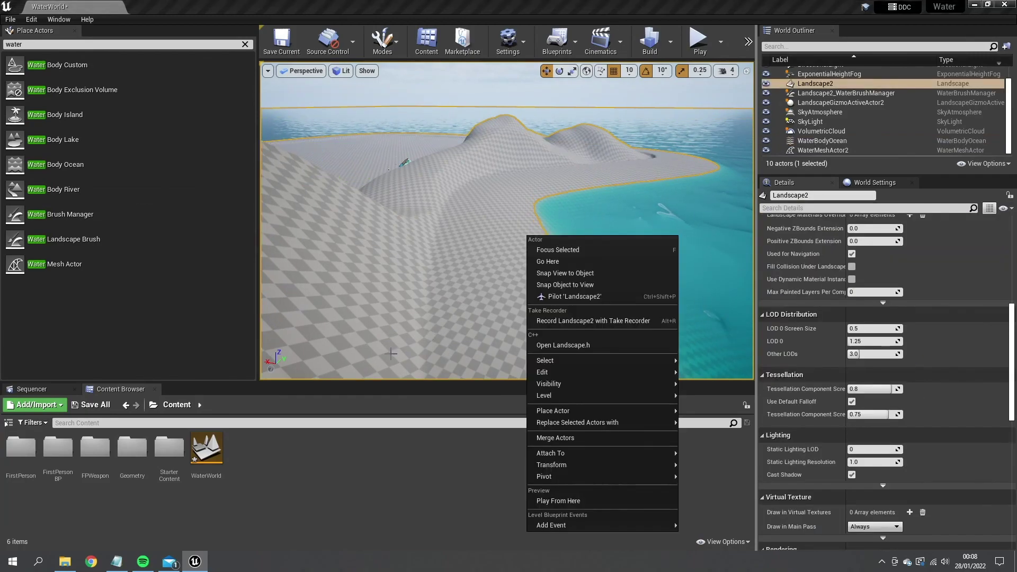
Switch to Landscape mode and create a second edit layer above the existing one
{"action": "left_click", "coordinate": [384, 45]}
{"action": "left_click", "coordinate": [398, 88]}
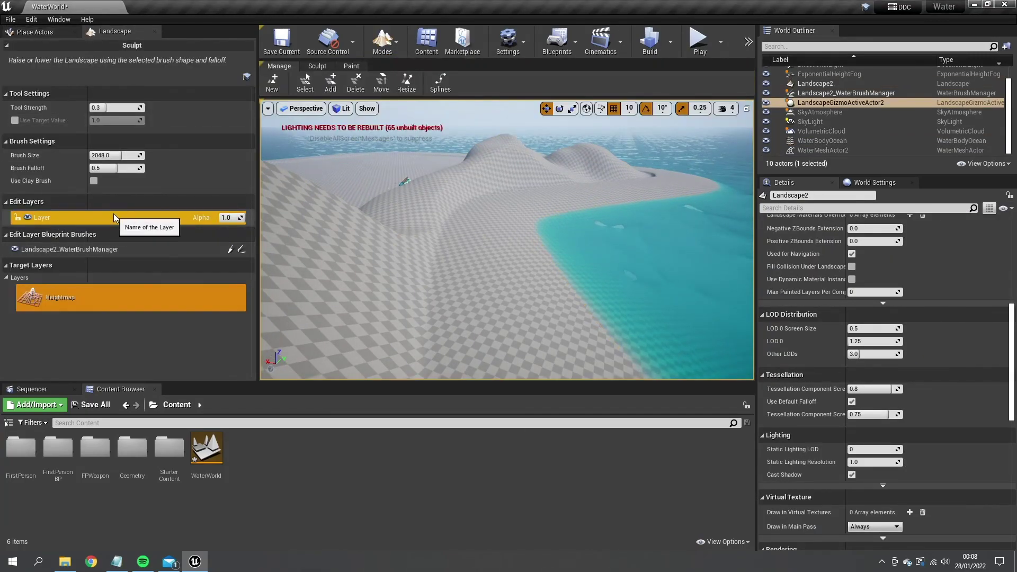
{"action": "scroll", "coordinate": [377, 259], "scroll_direction": "up", "scroll_amount": 5}
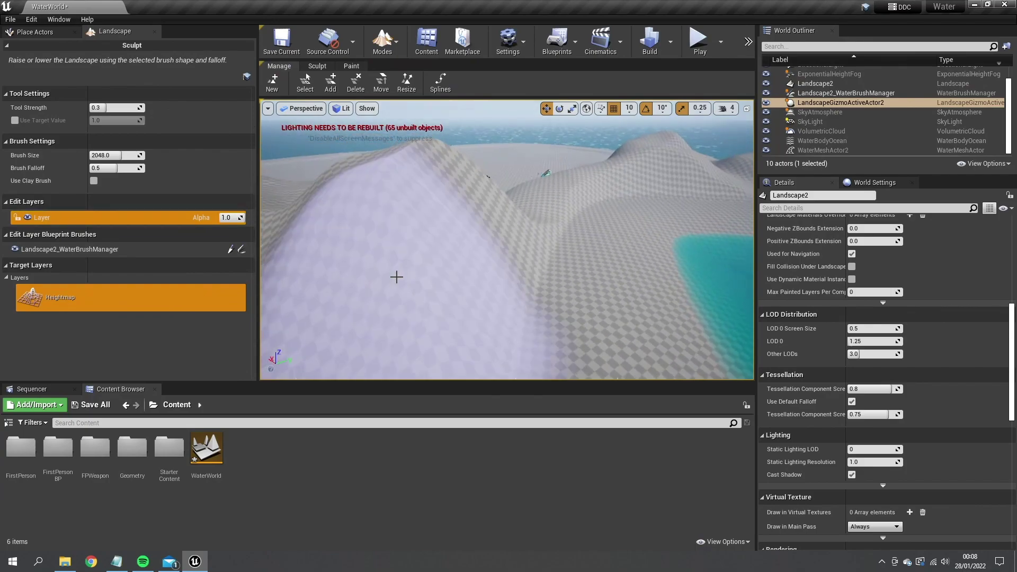
{"action": "right_click", "coordinate": [141, 220]}
{"action": "left_click", "coordinate": [159, 232]}
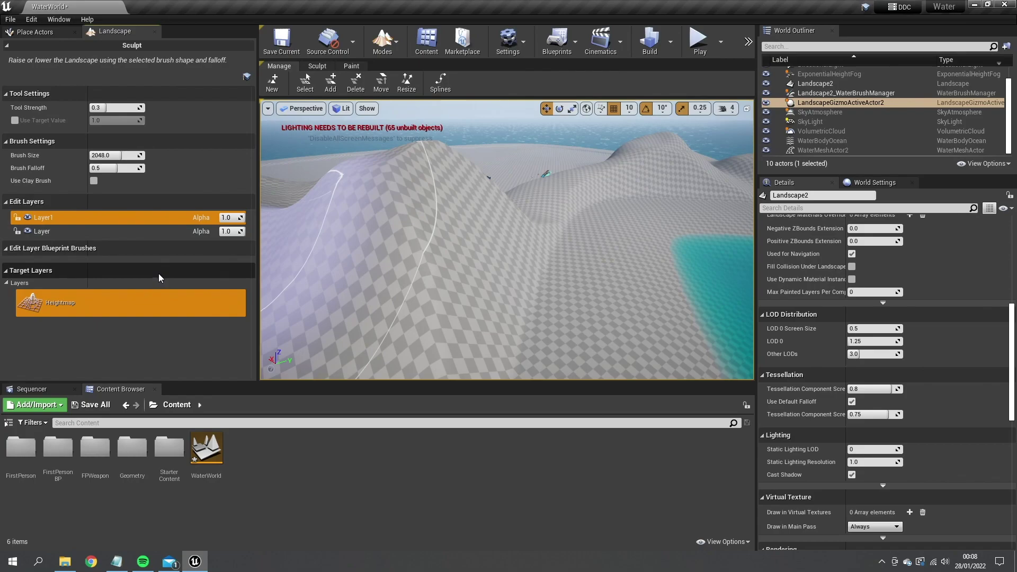
Sculpt raised terrain on the new layer along the slope beside the bay, with brush size 2048 and strength 0.3
{"action": "mouse_move", "coordinate": [519, 261]}
{"action": "left_mouse_down"}
{"action": "mouse_move", "coordinate": [567, 281]}
{"action": "mouse_move", "coordinate": [574, 265]}
{"action": "mouse_move", "coordinate": [608, 265]}
{"action": "left_mouse_up"}
{"action": "right_click_drag", "start_coordinate": [608, 265], "coordinate": [658, 310]}
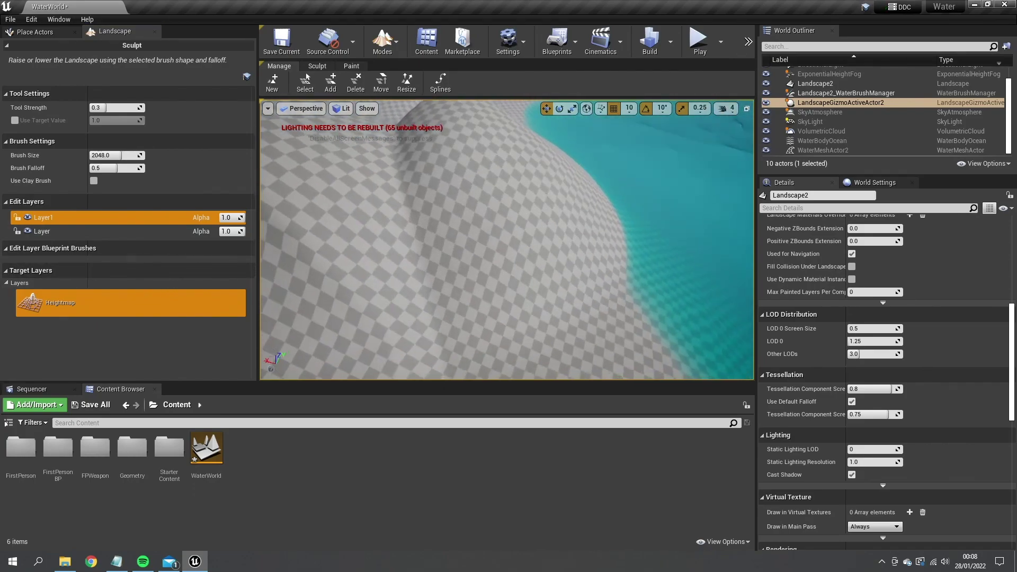
{"action": "mouse_move", "coordinate": [636, 260]}
{"action": "left_mouse_down"}
{"action": "mouse_move", "coordinate": [672, 247]}
{"action": "mouse_move", "coordinate": [625, 267]}
{"action": "left_mouse_up"}
{"action": "right_click_drag", "start_coordinate": [625, 267], "coordinate": [672, 273]}
{"action": "mouse_move", "coordinate": [625, 268]}
{"action": "left_mouse_down"}
{"action": "mouse_move", "coordinate": [622, 277]}
{"action": "mouse_move", "coordinate": [666, 284]}
{"action": "mouse_move", "coordinate": [574, 225]}
{"action": "left_mouse_up"}
{"action": "mouse_move", "coordinate": [574, 224]}
{"action": "right_mouse_down"}
{"action": "mouse_move", "coordinate": [535, 238]}
{"action": "mouse_move", "coordinate": [699, 238]}
{"action": "mouse_move", "coordinate": [475, 220]}
{"action": "right_mouse_up"}
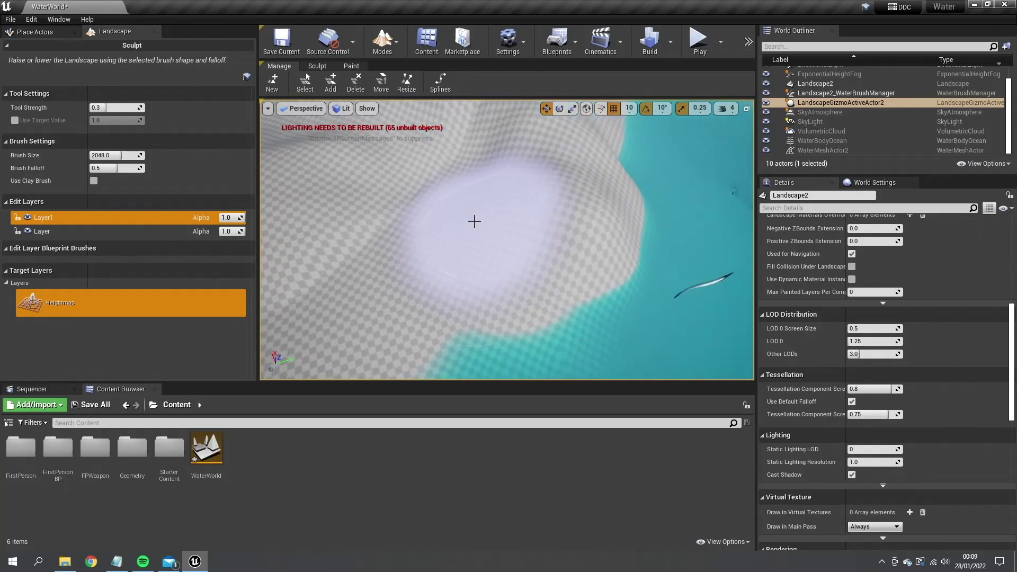
Raise more land along the island's outer coast and sculpt a small islet just offshore
{"action": "right_click_drag", "start_coordinate": [505, 310], "coordinate": [537, 261]}
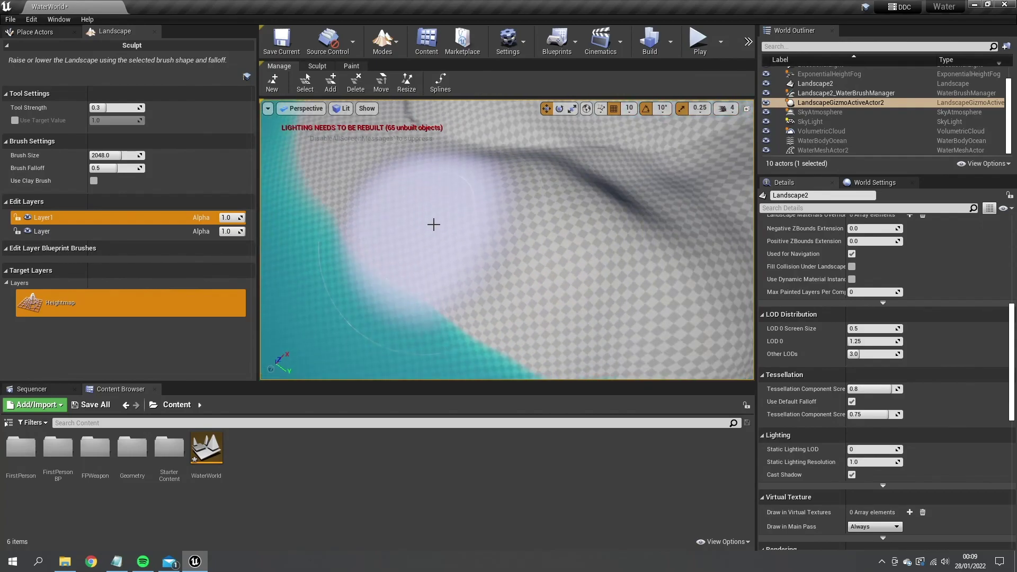
{"action": "right_click_drag", "start_coordinate": [442, 211], "coordinate": [447, 215]}
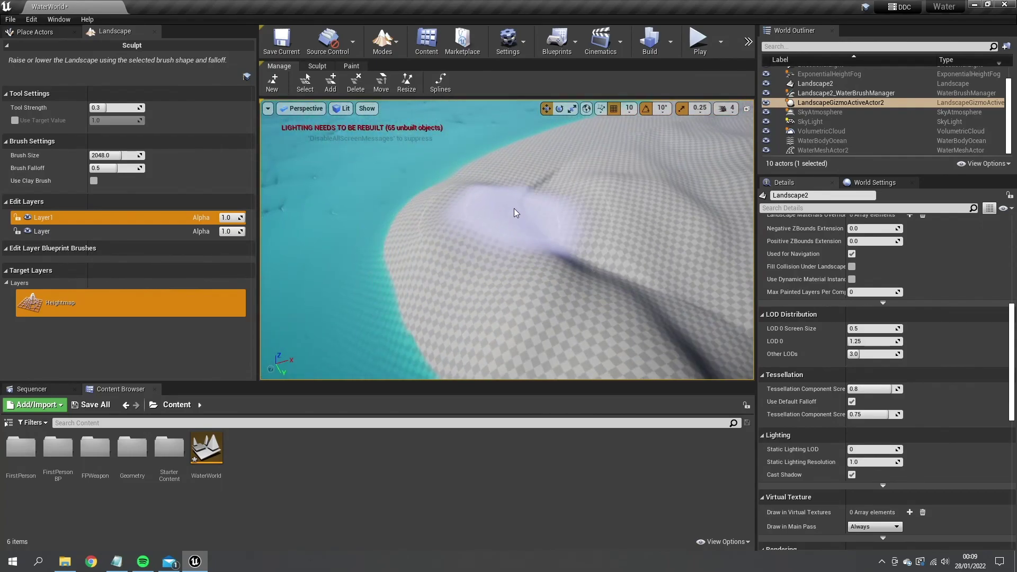
{"action": "right_click_drag", "start_coordinate": [636, 237], "coordinate": [399, 280]}
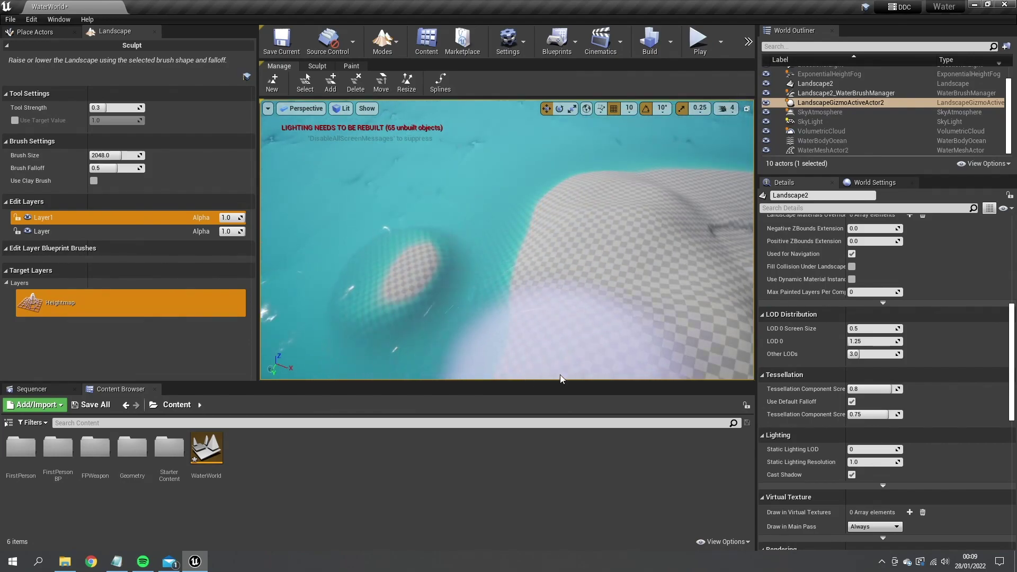
{"action": "right_click_drag", "start_coordinate": [560, 375], "coordinate": [736, 238]}
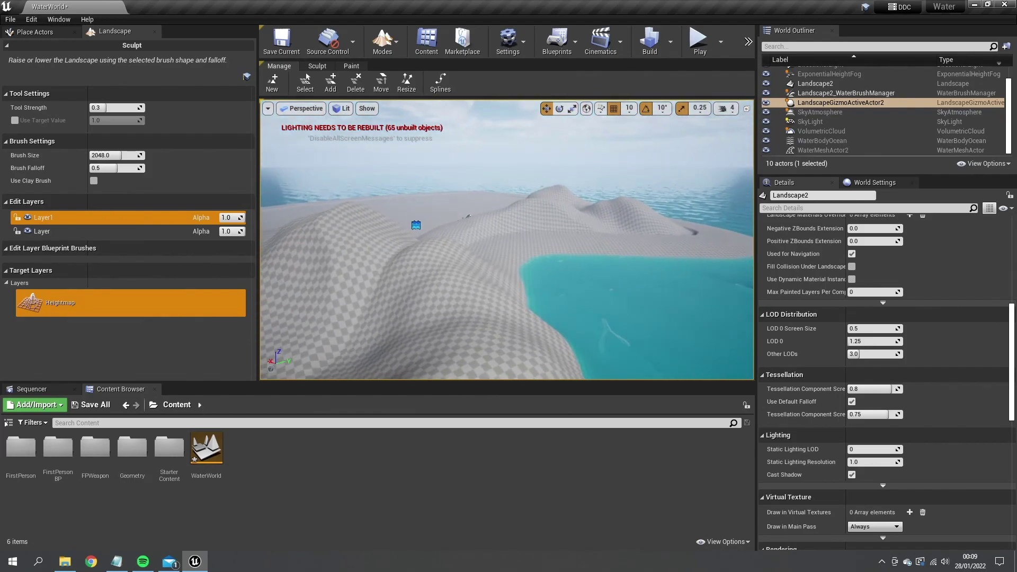
Look over the sculpted hills and return to Select mode
{"action": "right_click_drag", "start_coordinate": [506, 239], "coordinate": [538, 231]}
{"action": "mouse_move", "coordinate": [463, 267]}
{"action": "right_mouse_down"}
{"action": "mouse_move", "coordinate": [286, 249]}
{"action": "mouse_move", "coordinate": [307, 246]}
{"action": "right_mouse_up"}
{"action": "left_click", "coordinate": [393, 47]}
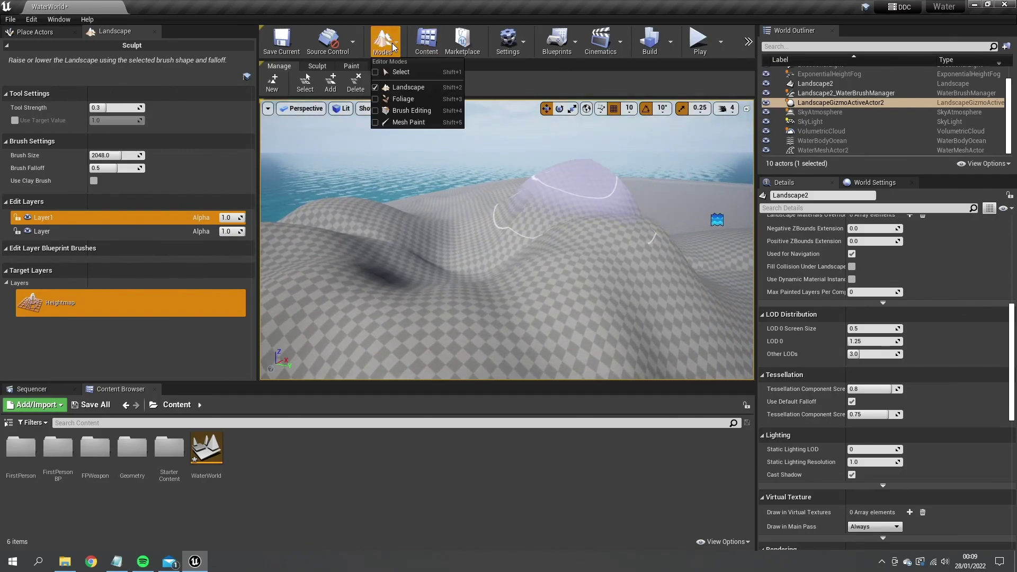
{"action": "left_click", "coordinate": [401, 71]}
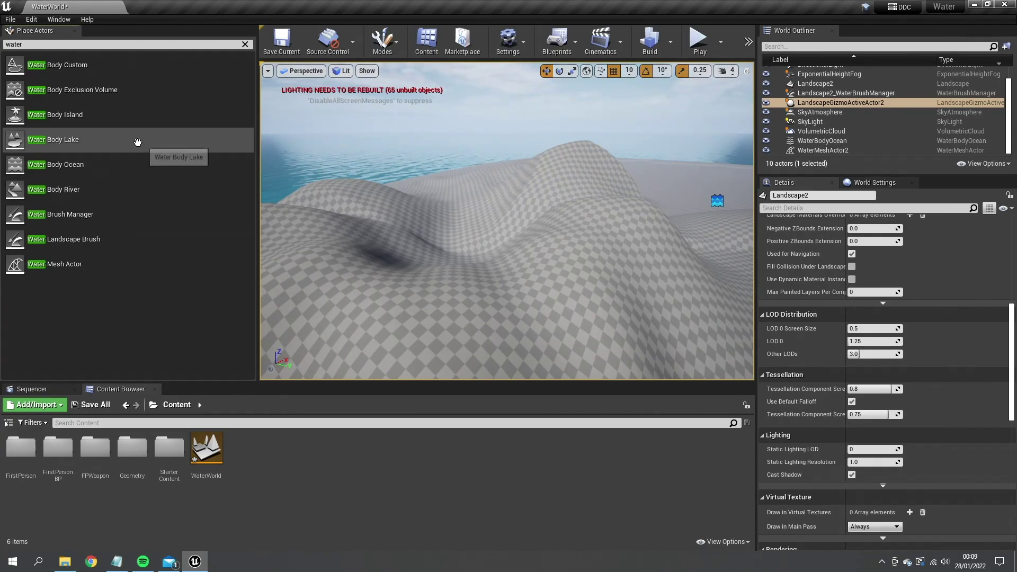
Place a Water Body Lake on the flat land beside the hills
{"action": "mouse_move", "coordinate": [371, 222]}
{"action": "right_mouse_down"}
{"action": "mouse_move", "coordinate": [508, 138]}
{"action": "mouse_move", "coordinate": [516, 244]}
{"action": "mouse_move", "coordinate": [538, 267]}
{"action": "mouse_move", "coordinate": [577, 246]}
{"action": "mouse_move", "coordinate": [504, 238]}
{"action": "right_mouse_up"}
{"action": "key", "text": "s"}
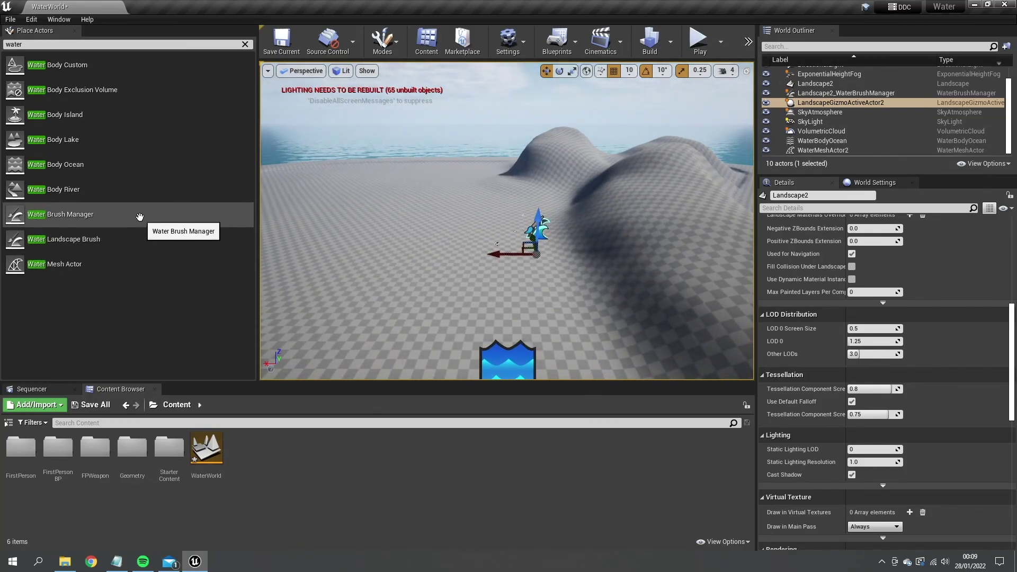
{"action": "left_click_drag", "start_coordinate": [113, 139], "coordinate": [370, 181]}
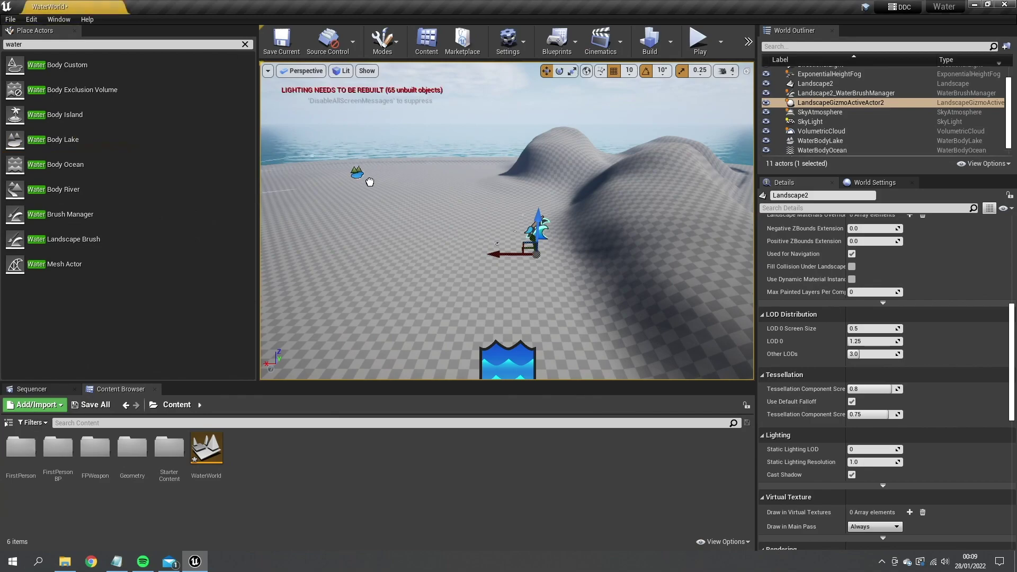
{"action": "left_click_drag", "start_coordinate": [438, 261], "coordinate": [444, 270]}
{"action": "right_click_drag", "start_coordinate": [444, 271], "coordinate": [339, 269]}
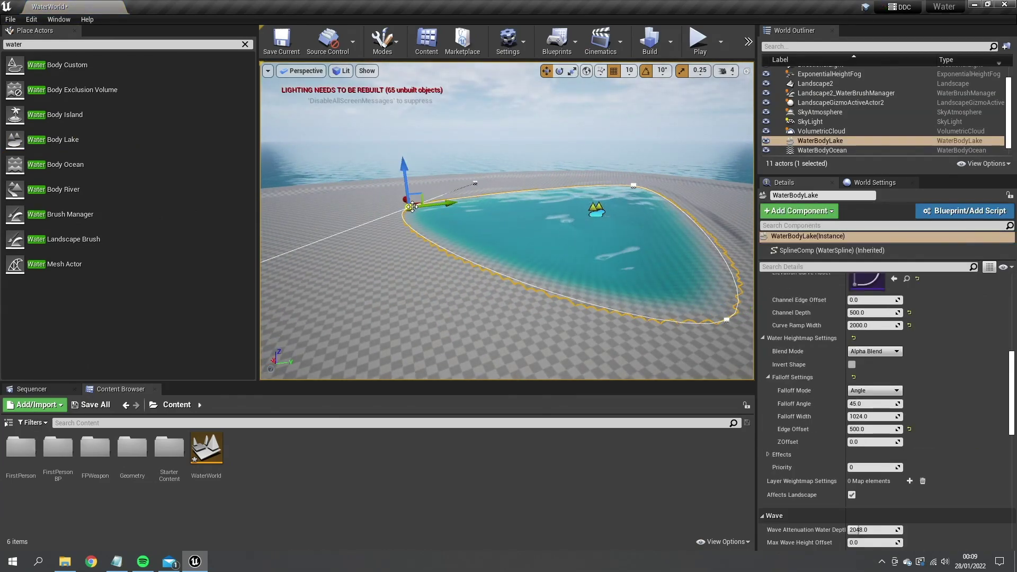
Move the lake's nearest spline point along the ground to reshape that corner of the shoreline
{"action": "right_click_drag", "start_coordinate": [422, 211], "coordinate": [418, 250]}
{"action": "key", "text": "w"}
{"action": "key", "text": "a"}
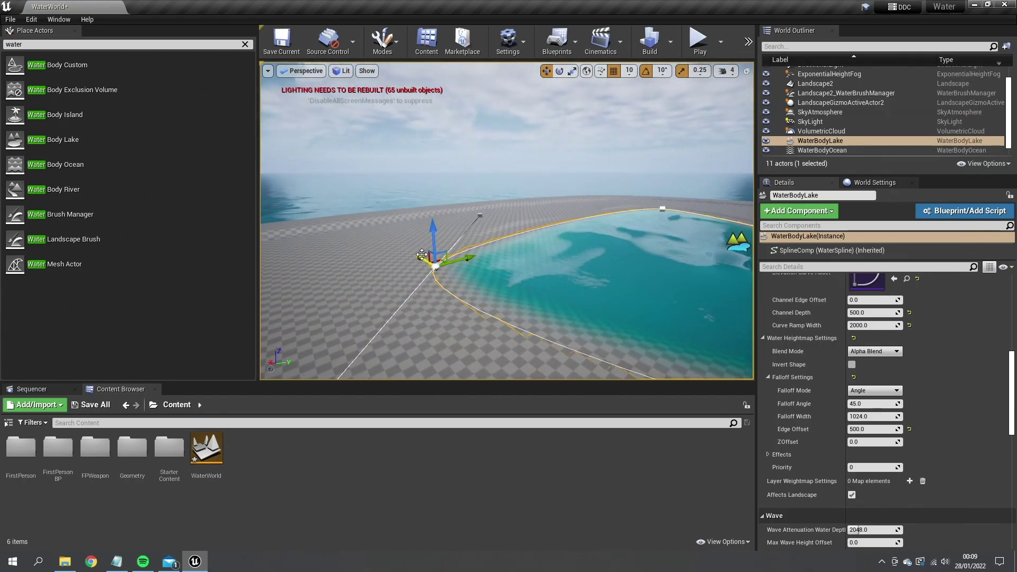
{"action": "left_click_drag", "start_coordinate": [421, 255], "coordinate": [452, 274]}
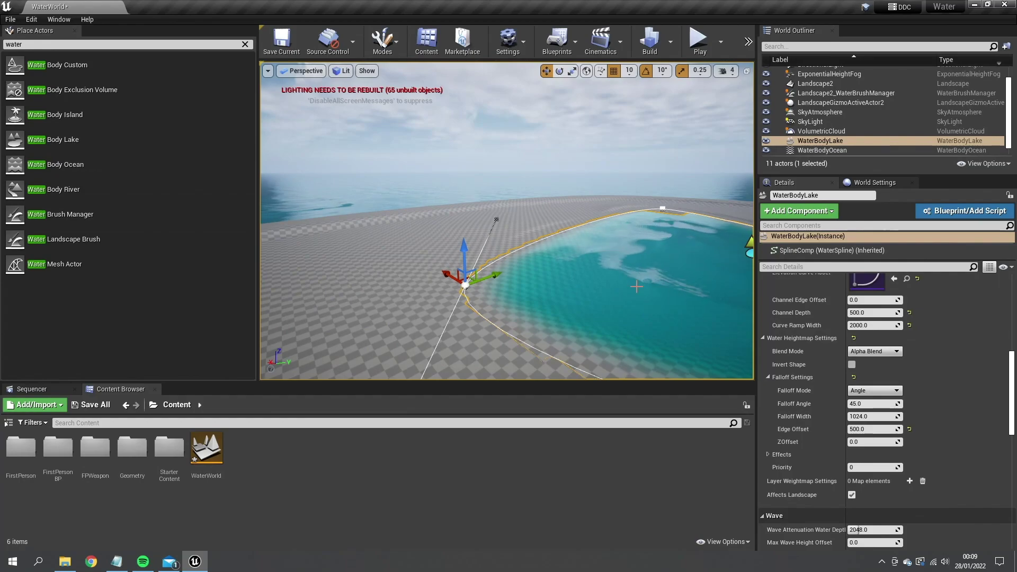
{"action": "right_click_drag", "start_coordinate": [637, 286], "coordinate": [634, 242]}
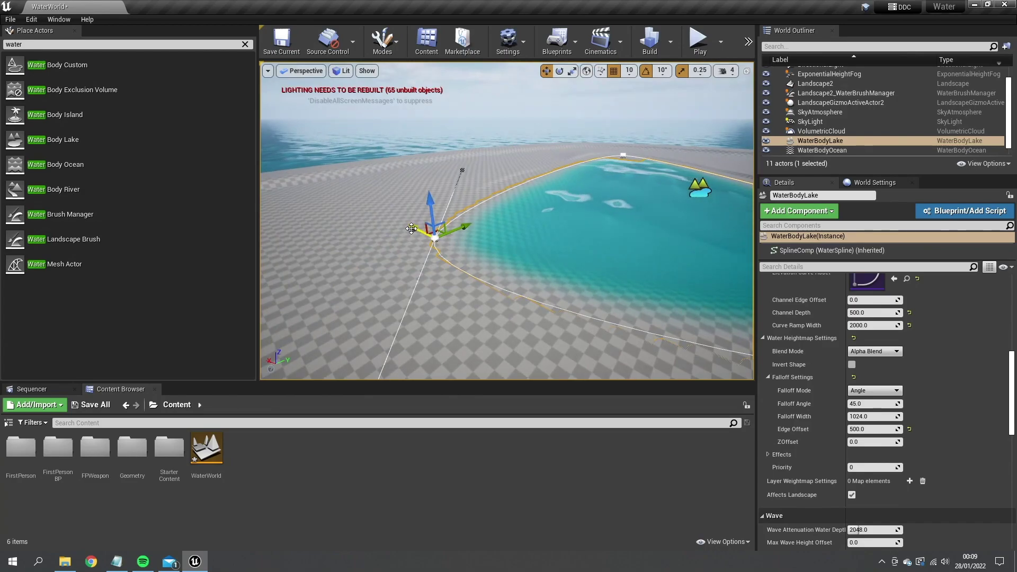
{"action": "left_click_drag", "start_coordinate": [411, 228], "coordinate": [626, 331]}
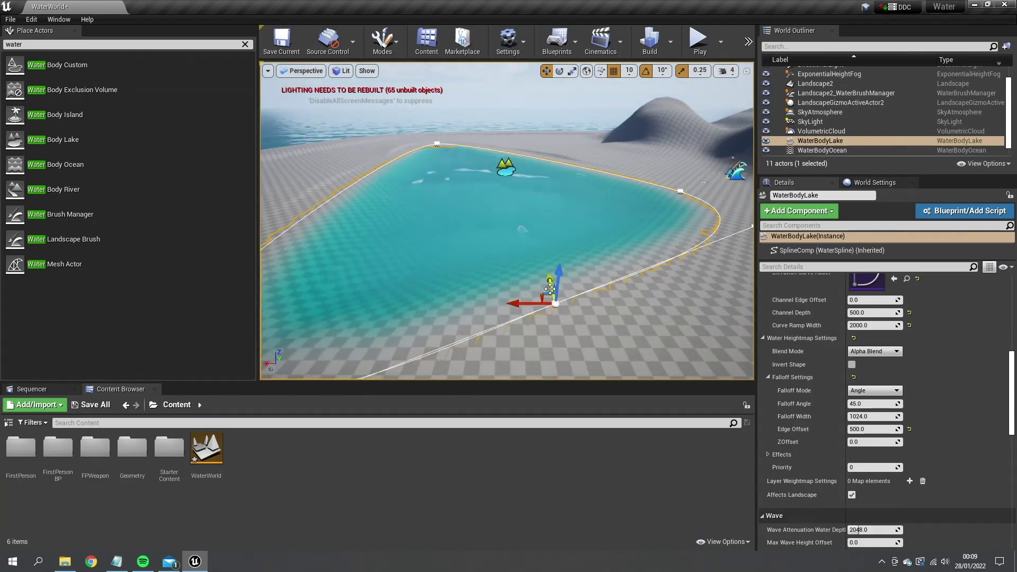
Adjust the lake's other spline points and rotate one to give the shoreline a curved inlet
{"action": "mouse_move", "coordinate": [550, 289]}
{"action": "left_mouse_down"}
{"action": "mouse_move", "coordinate": [522, 254]}
{"action": "mouse_move", "coordinate": [562, 289]}
{"action": "left_mouse_up"}
{"action": "key", "text": "a"}
{"action": "right_click_drag", "start_coordinate": [415, 259], "coordinate": [360, 244]}
{"action": "key", "text": "w"}
{"action": "left_click_drag", "start_coordinate": [415, 243], "coordinate": [414, 263]}
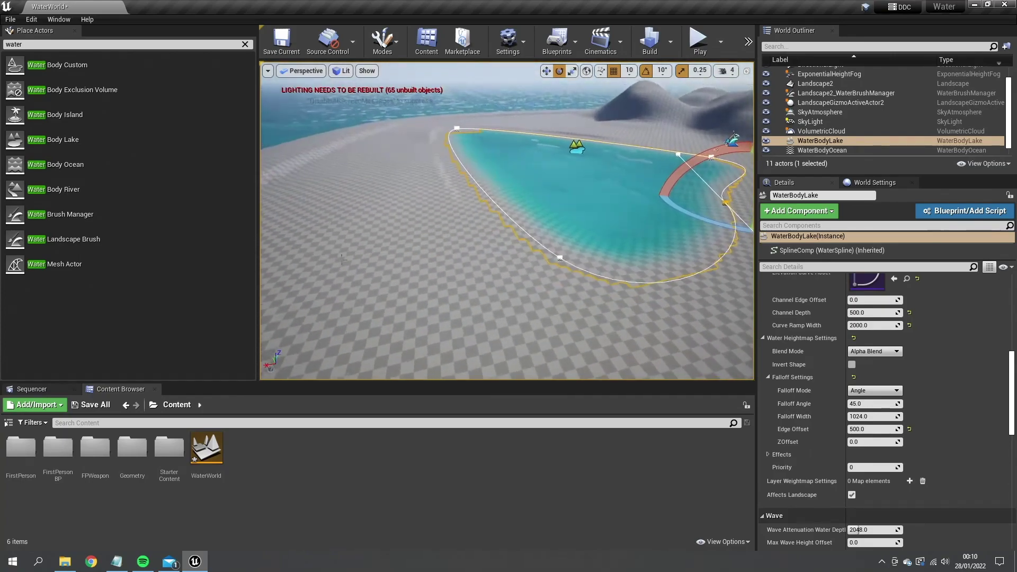
Place a Water Body River between the lake and the ocean and move it so its inland end joins the lake
{"action": "left_click_drag", "start_coordinate": [125, 191], "coordinate": [424, 223]}
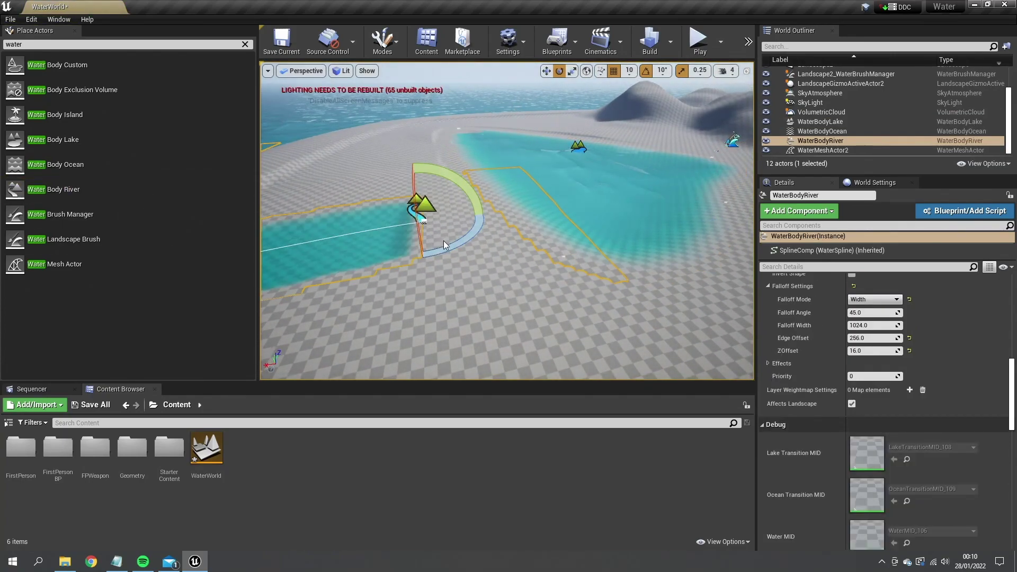
{"action": "right_click_drag", "start_coordinate": [444, 241], "coordinate": [323, 228]}
{"action": "key", "text": "w"}
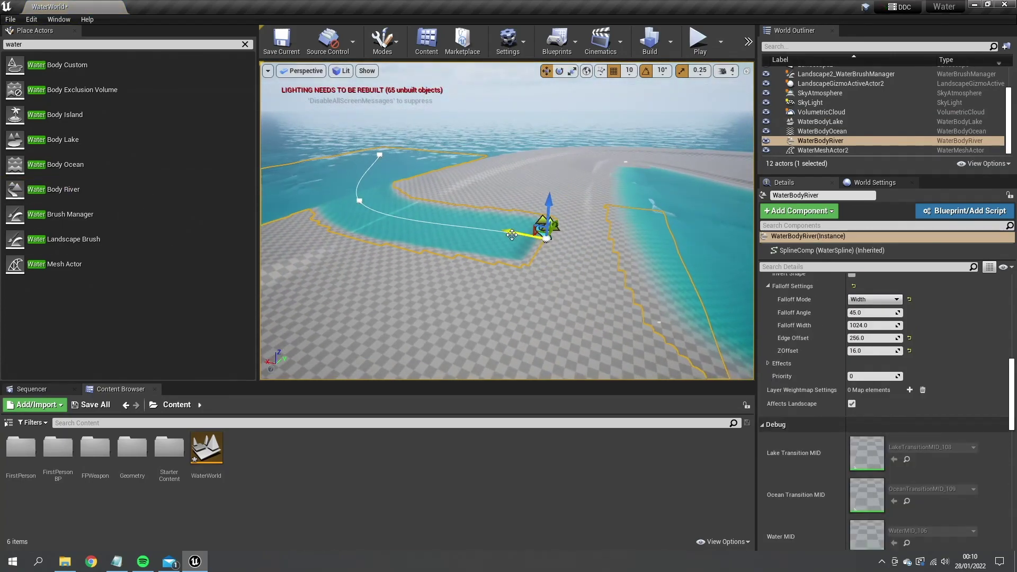
{"action": "left_click_drag", "start_coordinate": [512, 235], "coordinate": [649, 265]}
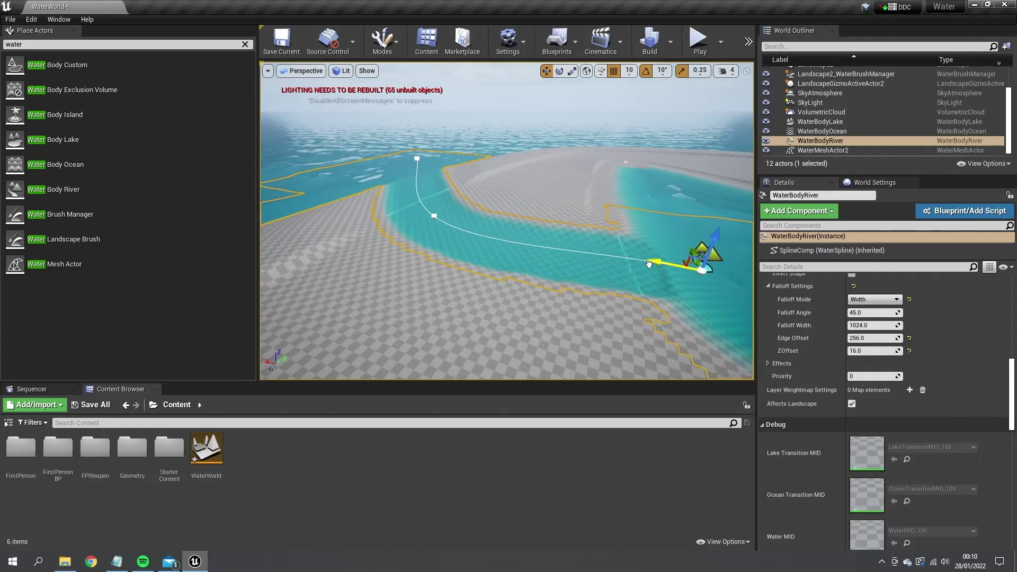
Set the Z location of the river's ocean-end spline point to -10
{"action": "key", "text": "w"}
{"action": "right_click_drag", "start_coordinate": [560, 333], "coordinate": [532, 313]}
{"action": "key", "text": "a"}
{"action": "key", "text": "w"}
{"action": "right_click_drag", "start_coordinate": [652, 311], "coordinate": [513, 277]}
{"action": "left_click", "coordinate": [490, 260]}
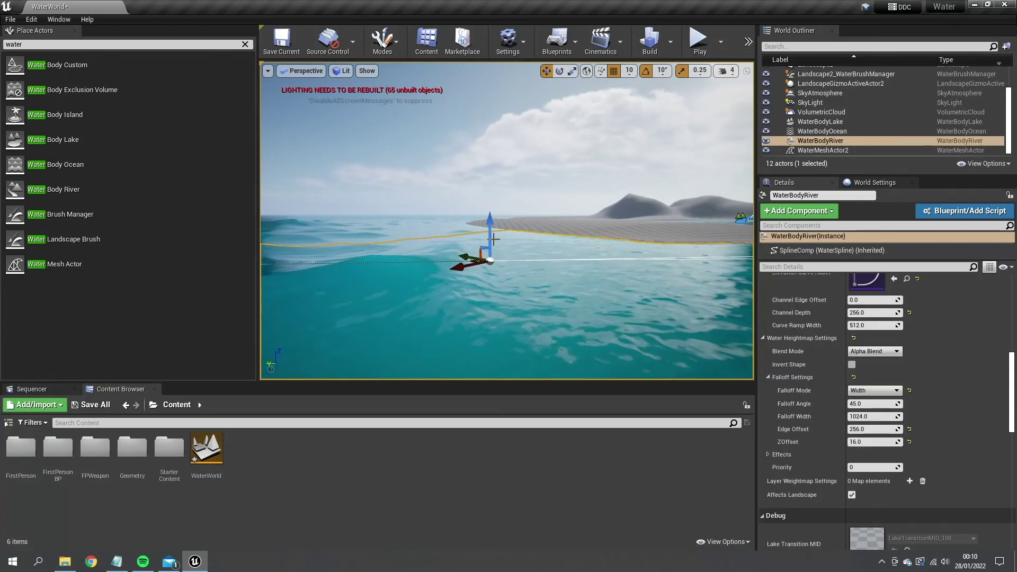
{"action": "key", "text": "f"}
{"action": "mouse_move", "coordinate": [462, 187]}
{"action": "right_mouse_down"}
{"action": "mouse_move", "coordinate": [542, 194]}
{"action": "mouse_move", "coordinate": [462, 187]}
{"action": "right_mouse_up"}
{"action": "left_click_drag", "start_coordinate": [484, 158], "coordinate": [479, 183]}
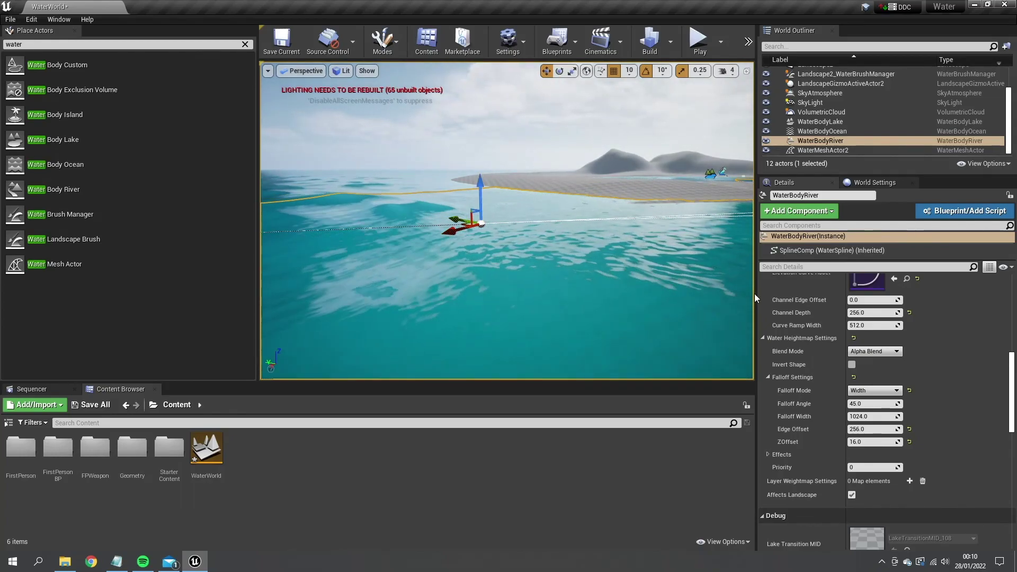
{"action": "scroll", "coordinate": [859, 332], "scroll_direction": "up", "scroll_amount": 10}
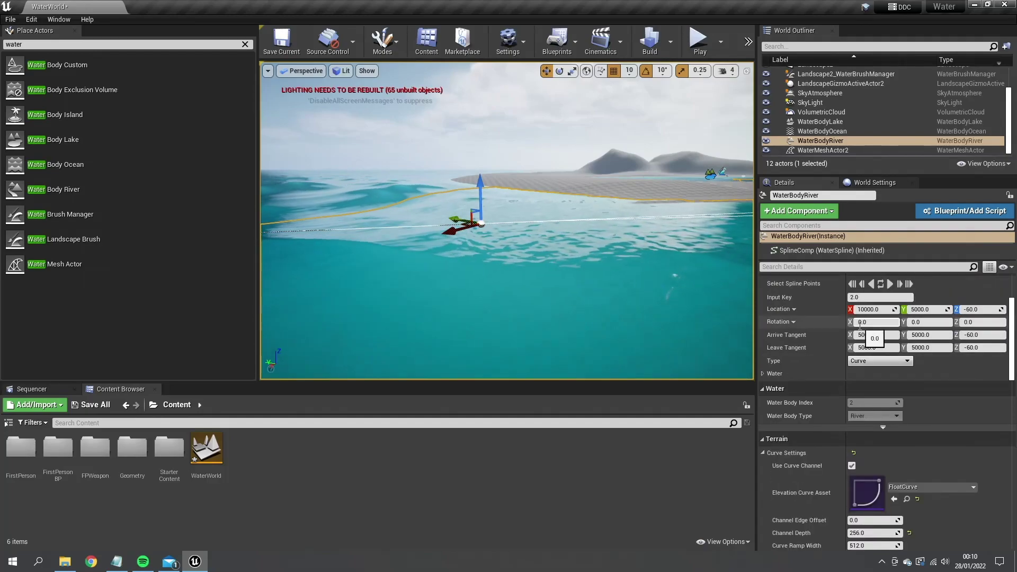
{"action": "left_click_drag", "start_coordinate": [479, 179], "coordinate": [479, 175]}
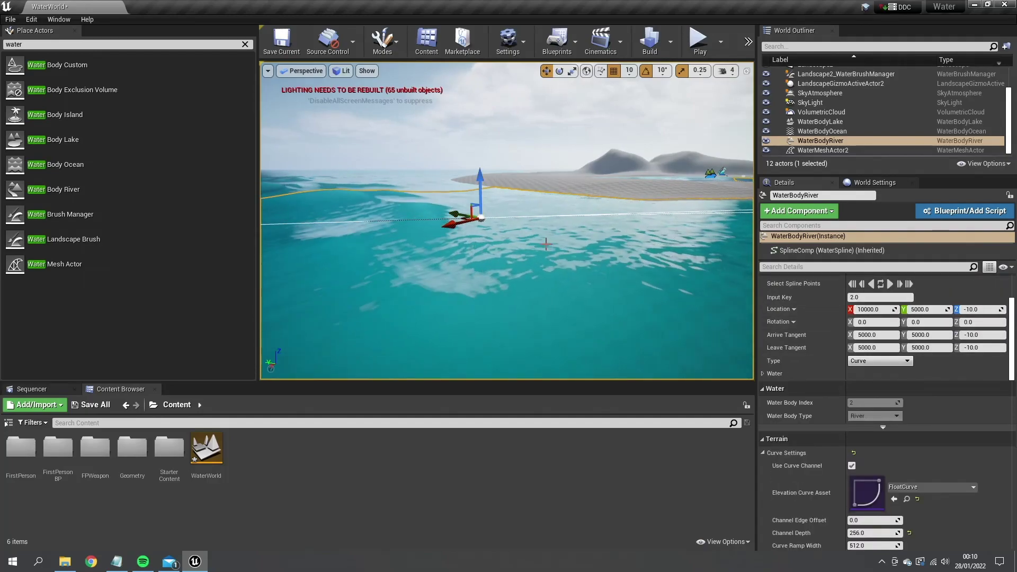
Select the river's middle spline point and raise it to a Z location of 100
{"action": "right_click_drag", "start_coordinate": [545, 243], "coordinate": [651, 225]}
{"action": "key", "text": "w"}
{"action": "right_click_drag", "start_coordinate": [463, 170], "coordinate": [582, 249]}
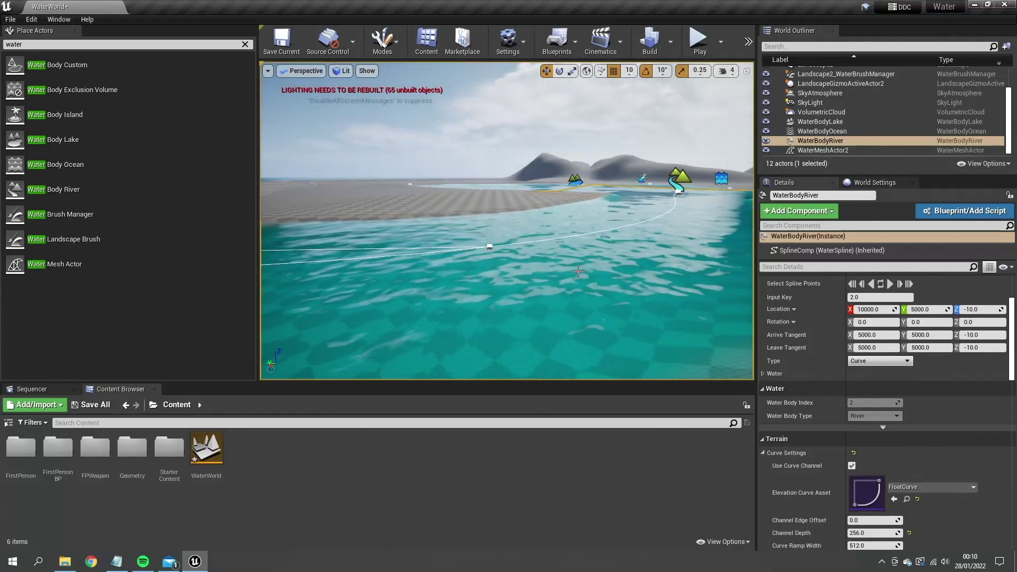
{"action": "mouse_move", "coordinate": [636, 220]}
{"action": "right_mouse_down"}
{"action": "mouse_move", "coordinate": [670, 215]}
{"action": "mouse_move", "coordinate": [643, 235]}
{"action": "right_mouse_up"}
{"action": "key", "text": "w"}
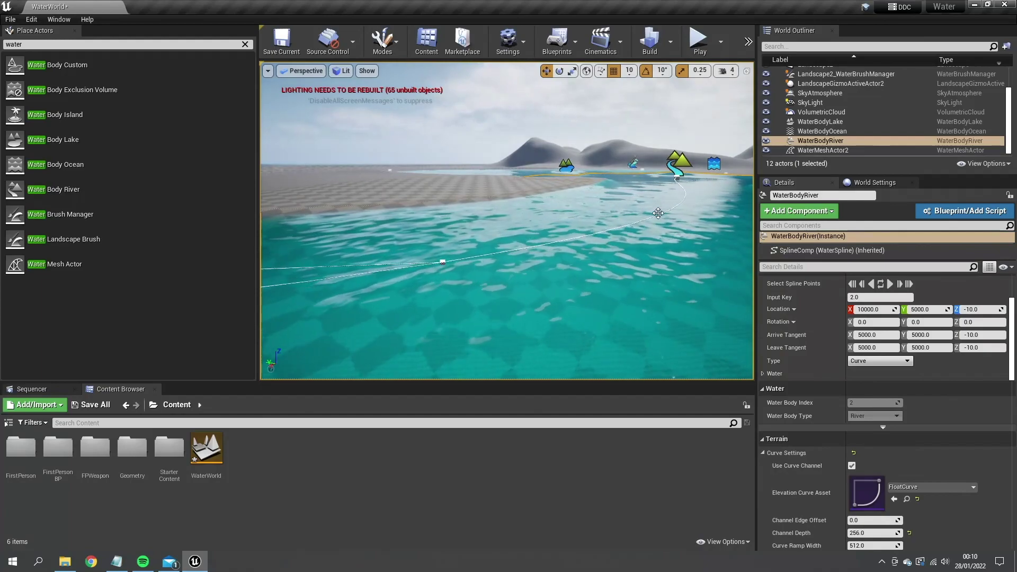
{"action": "left_click", "coordinate": [443, 261]}
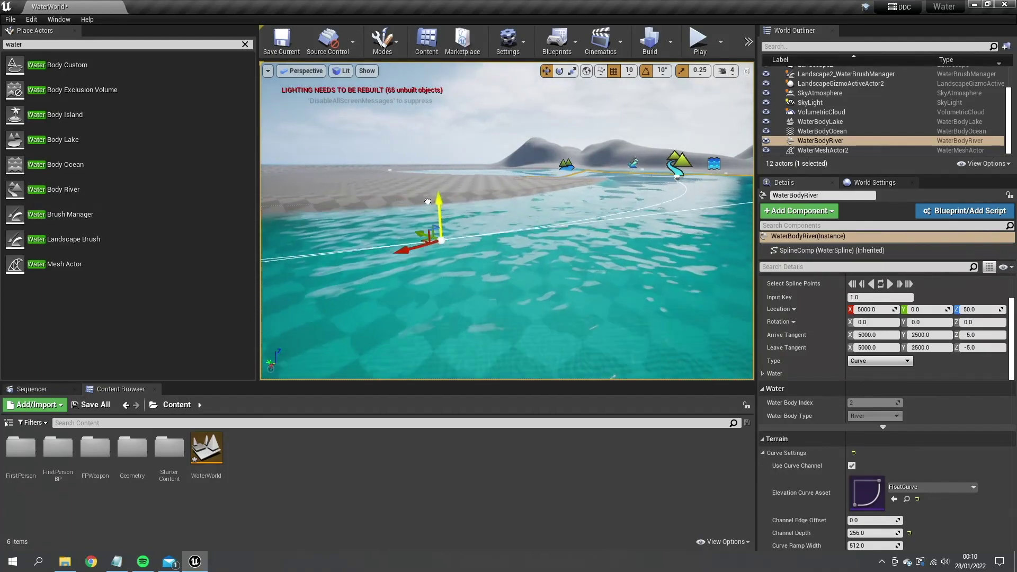
{"action": "right_click_drag", "start_coordinate": [443, 261], "coordinate": [323, 232]}
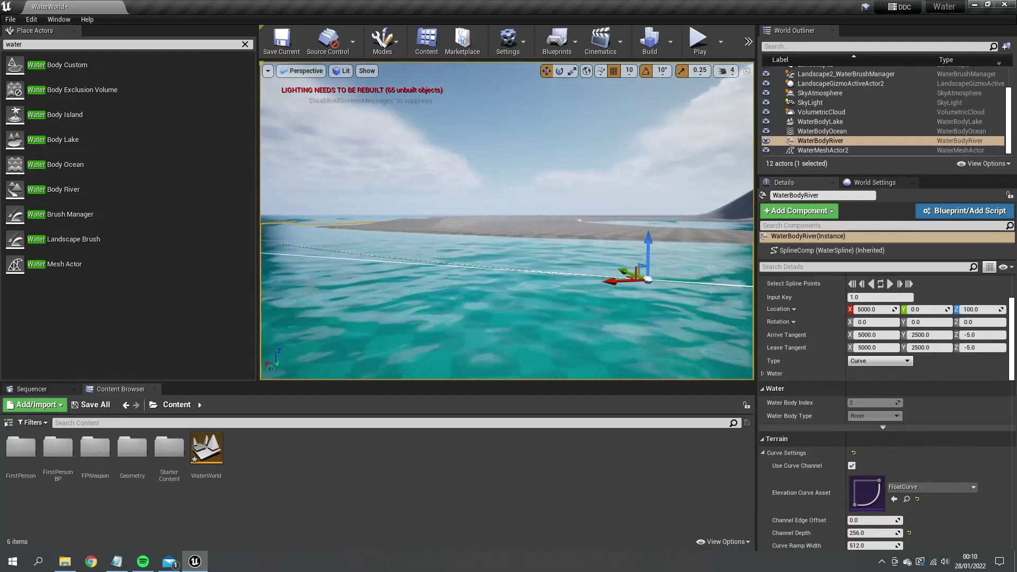
Rotate the river's middle spline point and raise it to a Z location of 220
{"action": "right_click_drag", "start_coordinate": [551, 261], "coordinate": [602, 261]}
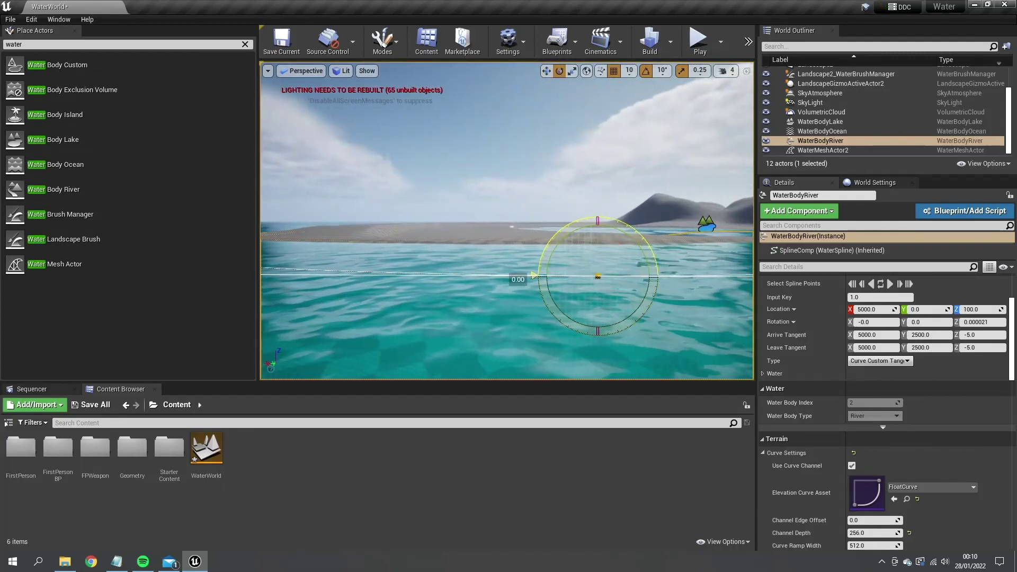
{"action": "right_click_drag", "start_coordinate": [542, 264], "coordinate": [577, 264]}
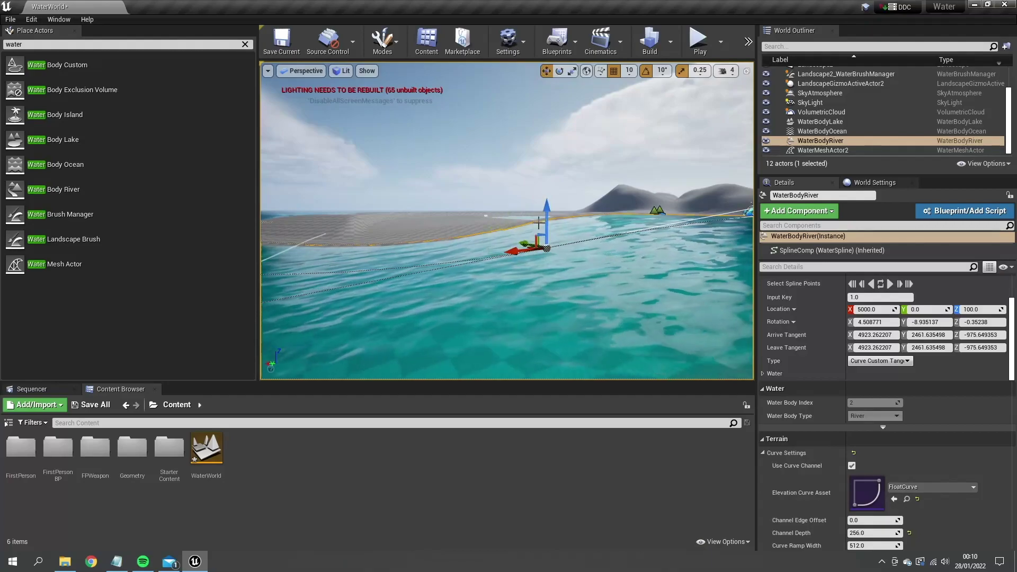
{"action": "right_click_drag", "start_coordinate": [547, 187], "coordinate": [551, 247]}
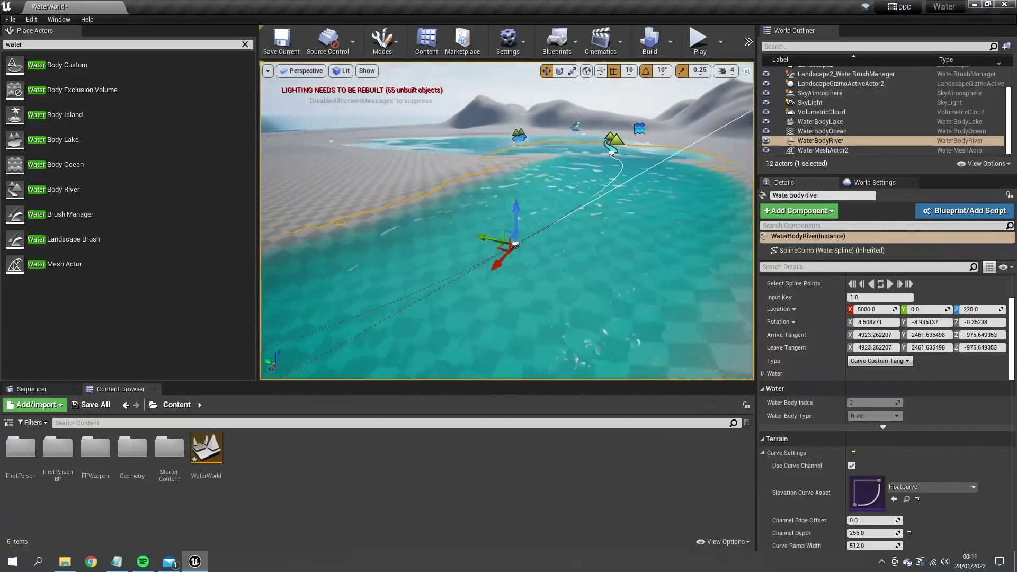
{"action": "scroll", "coordinate": [838, 440], "scroll_direction": "down", "scroll_amount": 5}
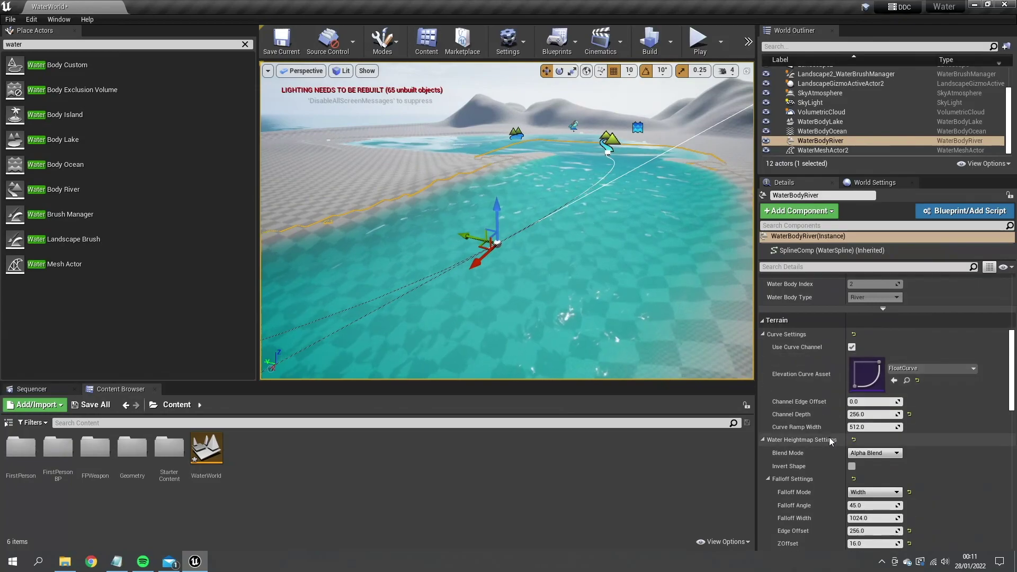
{"action": "scroll", "coordinate": [828, 431], "scroll_direction": "down", "scroll_amount": 3}
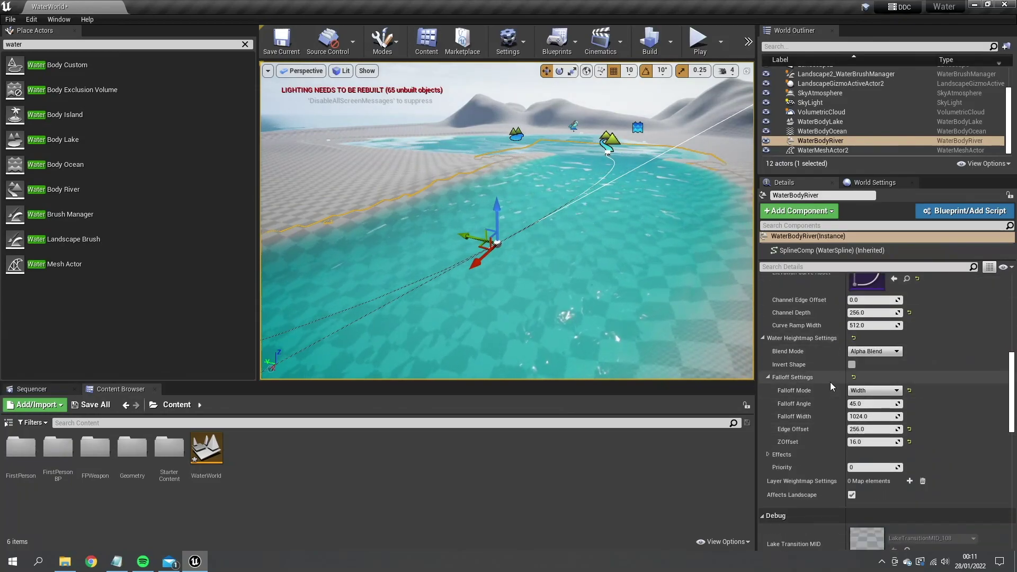
{"action": "scroll", "coordinate": [830, 367], "scroll_direction": "down", "scroll_amount": 4}
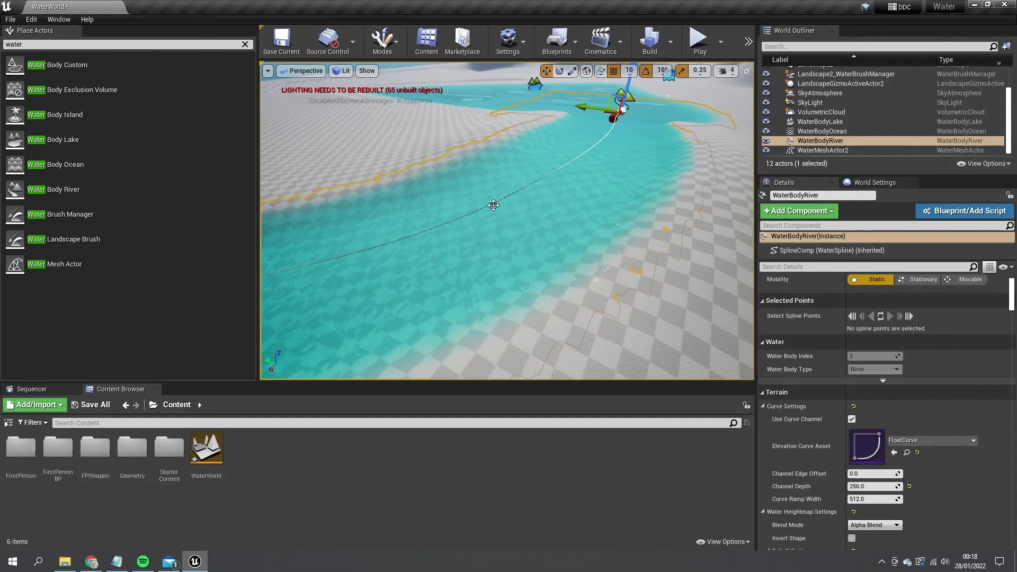
Set the water velocity of the river's middle spline point to about 396.83 and inspect the flow along the surface
{"action": "right_click_drag", "start_coordinate": [507, 221], "coordinate": [483, 227]}
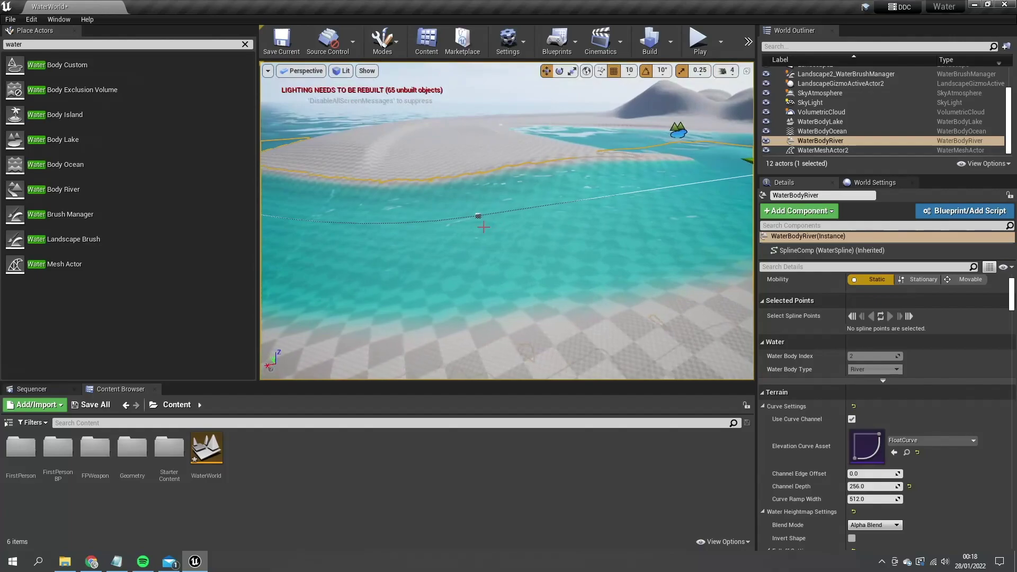
{"action": "left_click", "coordinate": [478, 218]}
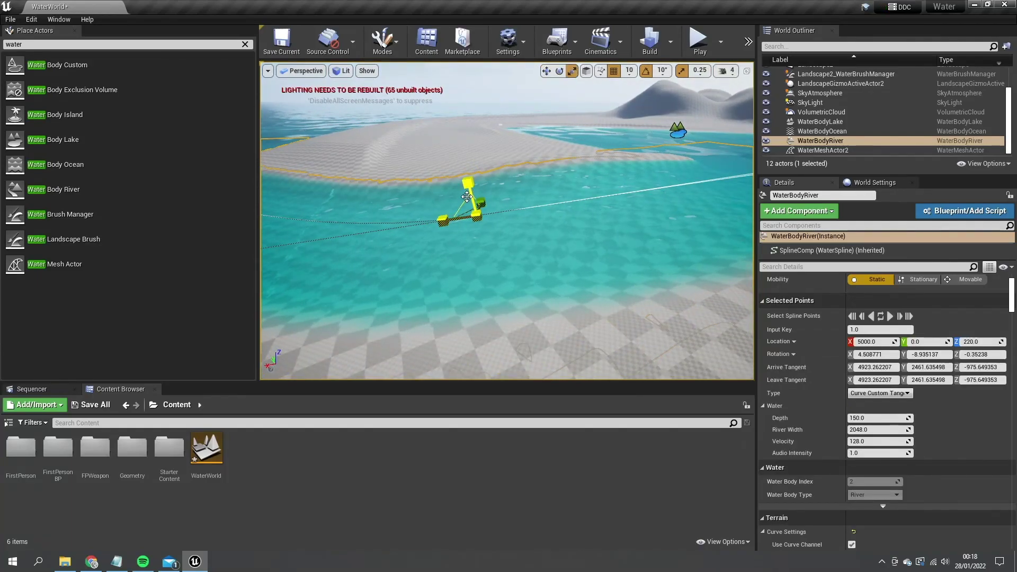
{"action": "left_click_drag", "start_coordinate": [507, 174], "coordinate": [507, 173]}
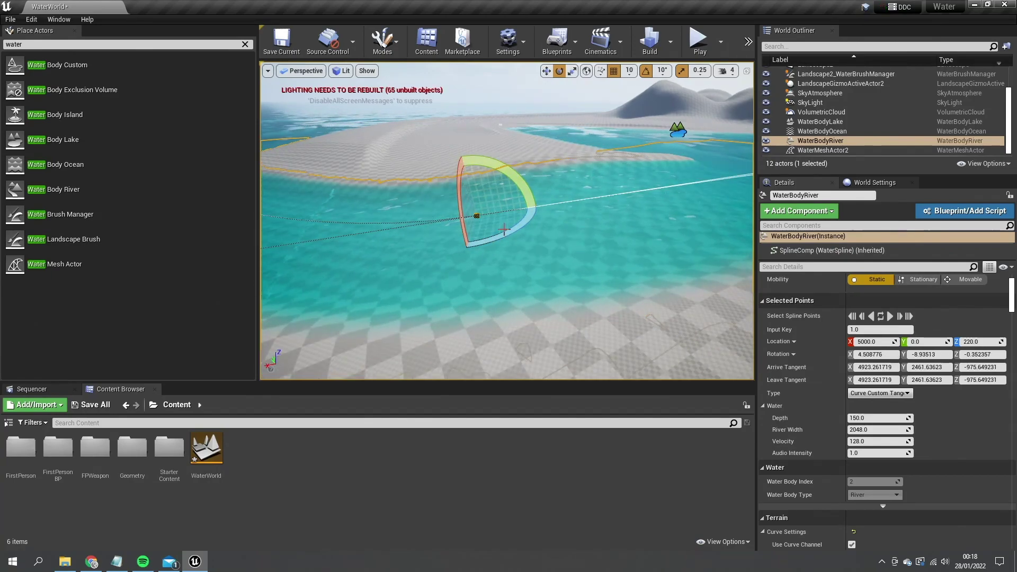
{"action": "right_click_drag", "start_coordinate": [503, 229], "coordinate": [498, 265]}
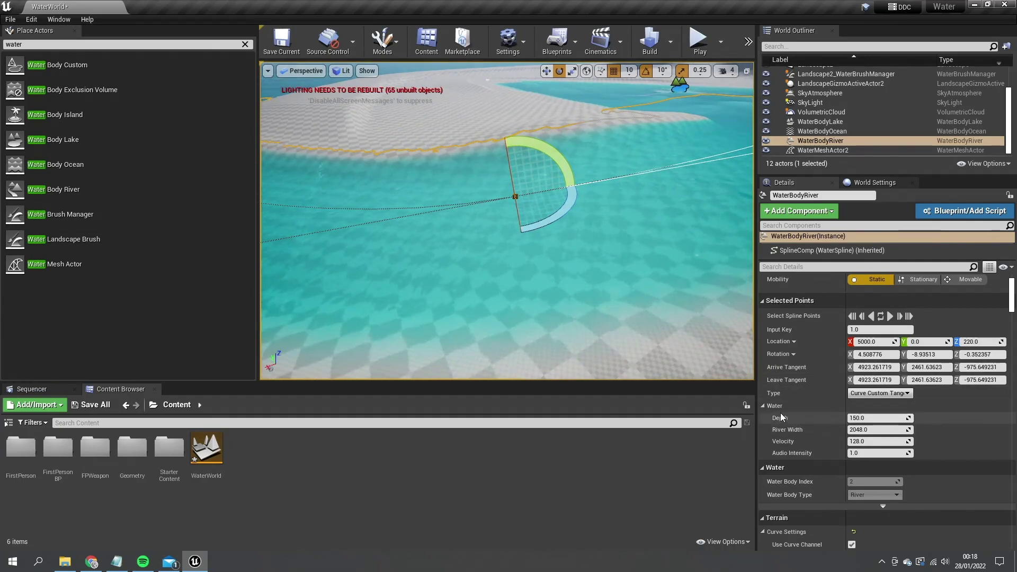
{"action": "left_click", "coordinate": [763, 406]}
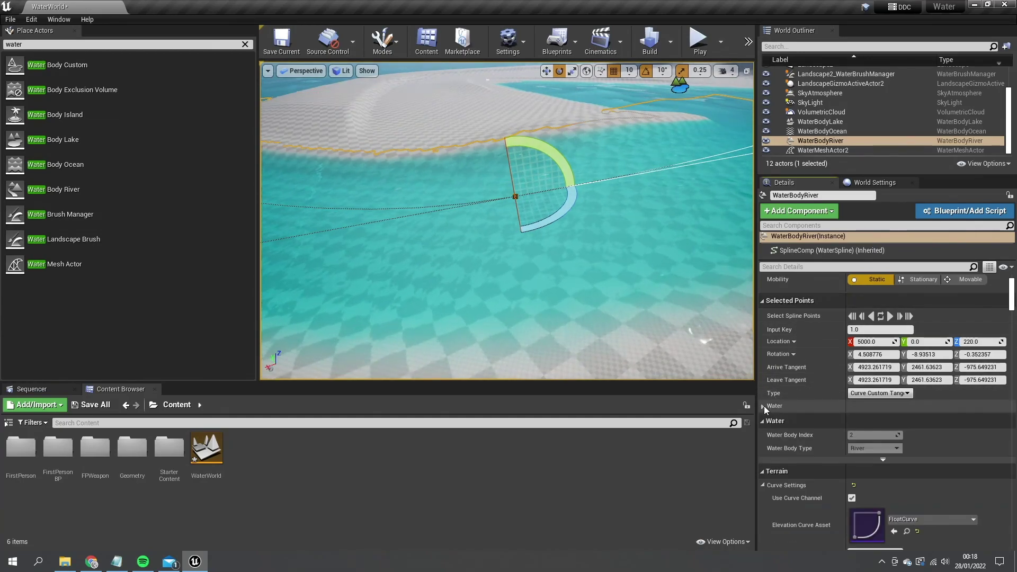
{"action": "left_click", "coordinate": [762, 407]}
{"action": "left_click", "coordinate": [763, 406]}
{"action": "left_click", "coordinate": [763, 406]}
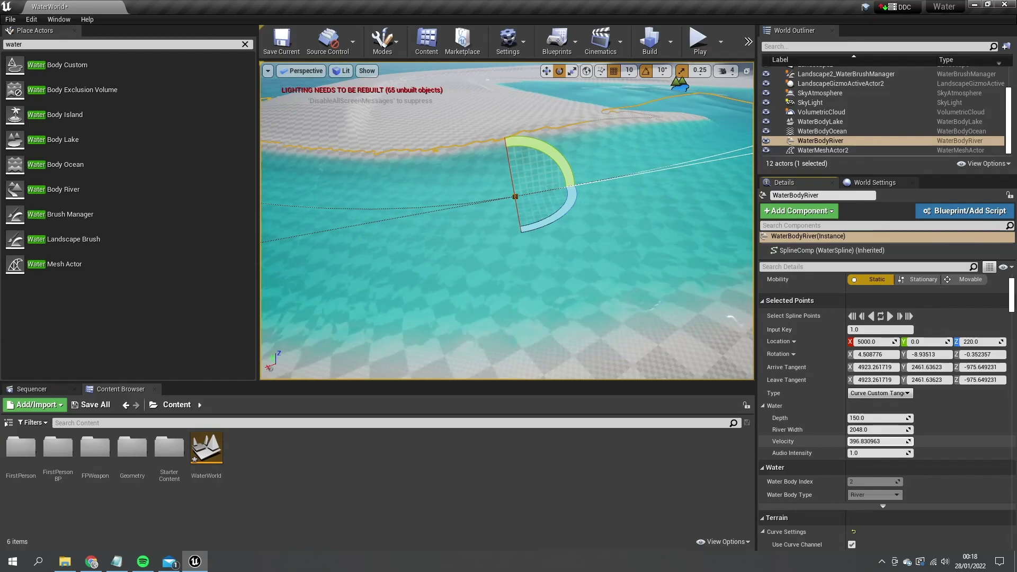
{"action": "mouse_move", "coordinate": [658, 297]}
{"action": "right_mouse_down"}
{"action": "mouse_move", "coordinate": [561, 281]}
{"action": "mouse_move", "coordinate": [514, 249]}
{"action": "mouse_move", "coordinate": [546, 291]}
{"action": "mouse_move", "coordinate": [678, 217]}
{"action": "mouse_move", "coordinate": [656, 297]}
{"action": "right_mouse_up"}
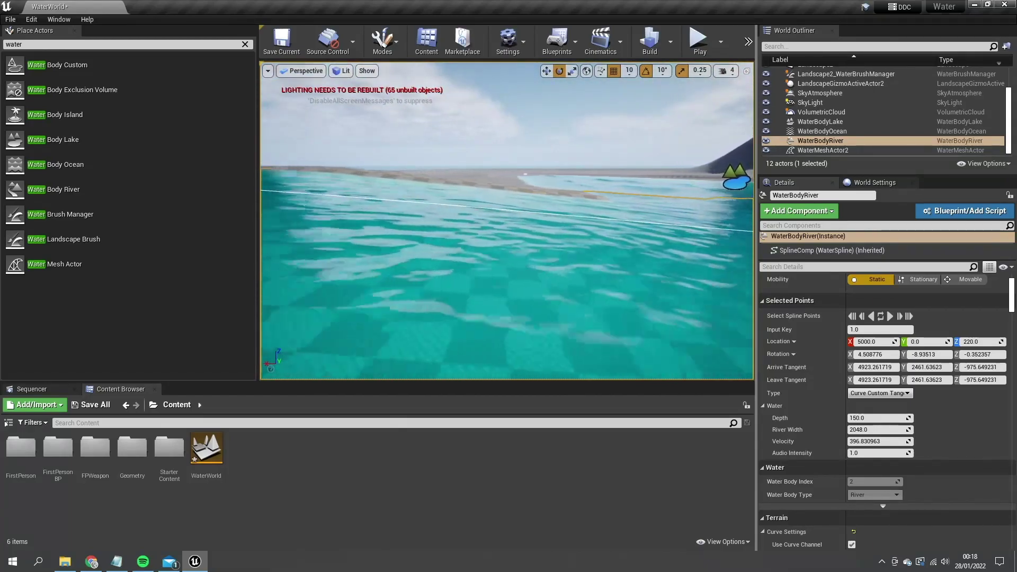
{"action": "right_click_drag", "start_coordinate": [656, 297], "coordinate": [656, 297]}
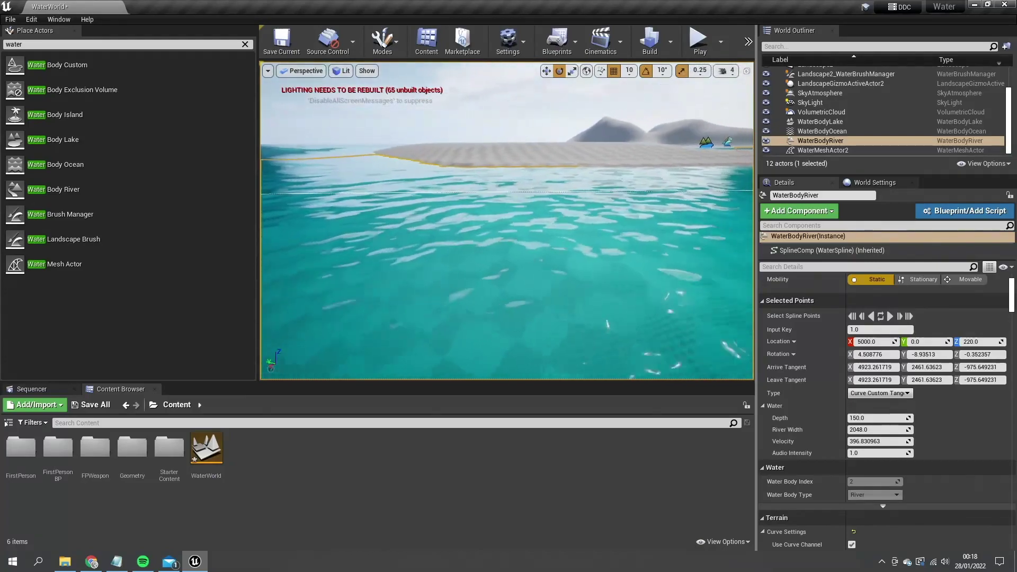
{"action": "right_click_drag", "start_coordinate": [656, 298], "coordinate": [628, 274]}
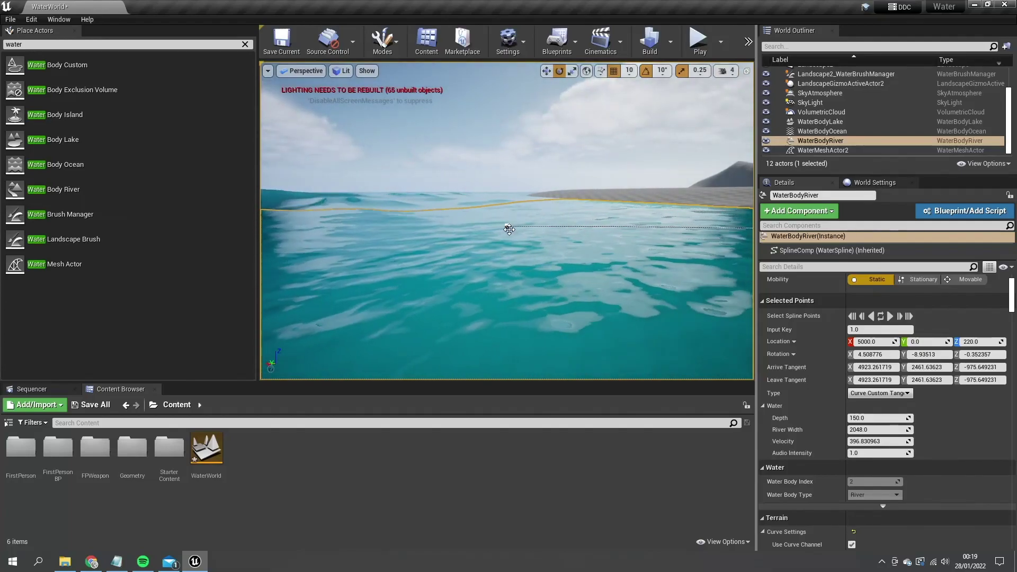
Raise the river's ocean-end spline point to a Z location of 770 and set its water velocity to 2000
{"action": "left_click", "coordinate": [507, 226]}
{"action": "right_click_drag", "start_coordinate": [508, 226], "coordinate": [507, 227]}
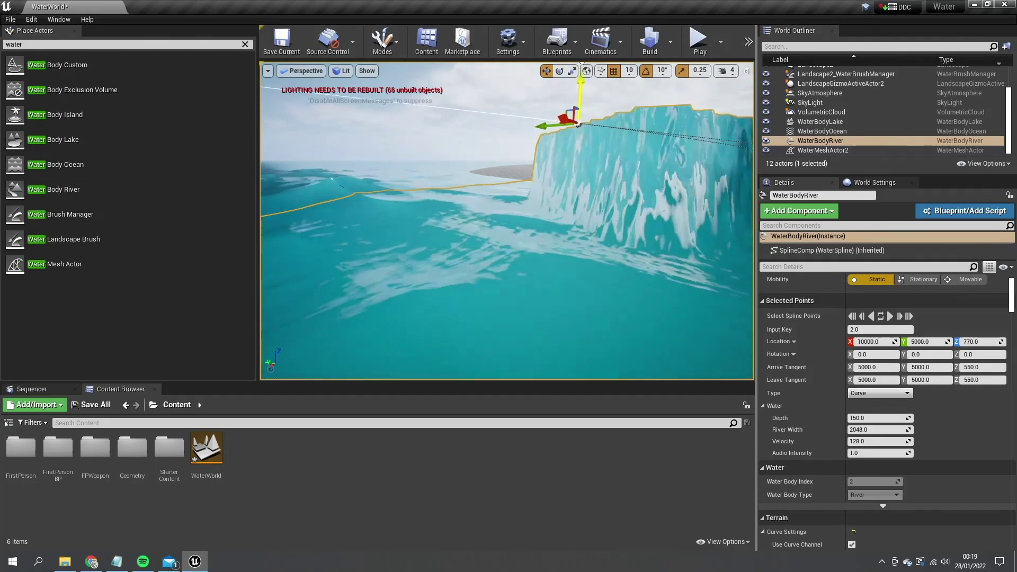
{"action": "right_click_drag", "start_coordinate": [508, 227], "coordinate": [507, 227]}
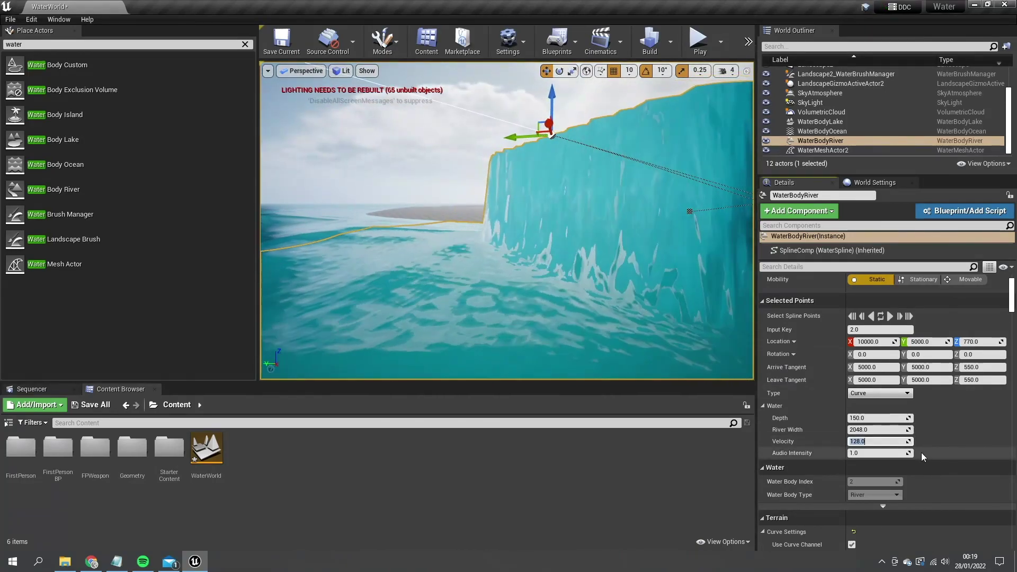
{"action": "type", "text": "2000"}
{"action": "key", "text": "Return"}
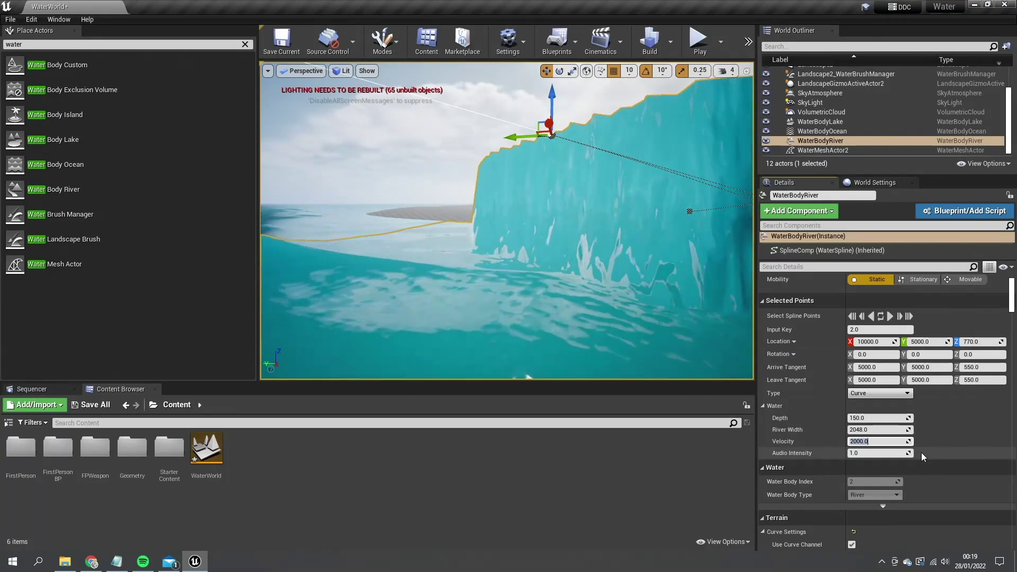
Set the ocean-end spline point's water velocity to 150 and lower the point to a Z location of -130
{"action": "mouse_move", "coordinate": [507, 227]}
{"action": "right_mouse_down"}
{"action": "mouse_move", "coordinate": [582, 227]}
{"action": "mouse_move", "coordinate": [498, 226]}
{"action": "mouse_move", "coordinate": [556, 211]}
{"action": "mouse_move", "coordinate": [582, 180]}
{"action": "mouse_move", "coordinate": [507, 227]}
{"action": "right_mouse_up"}
{"action": "mouse_move", "coordinate": [567, 215]}
{"action": "right_mouse_down"}
{"action": "mouse_move", "coordinate": [535, 196]}
{"action": "mouse_move", "coordinate": [566, 215]}
{"action": "right_mouse_up"}
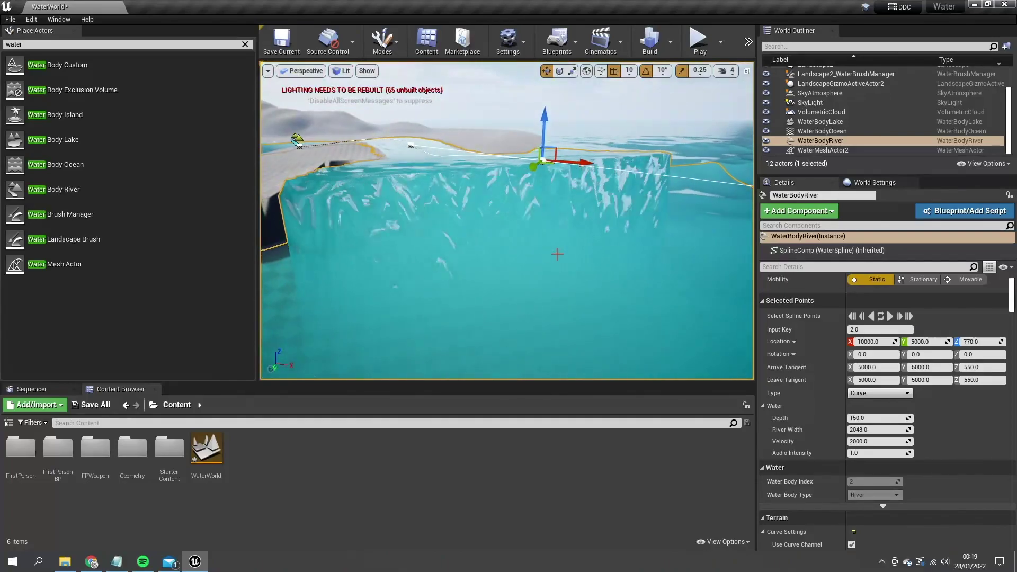
{"action": "right_click_drag", "start_coordinate": [557, 254], "coordinate": [556, 254]}
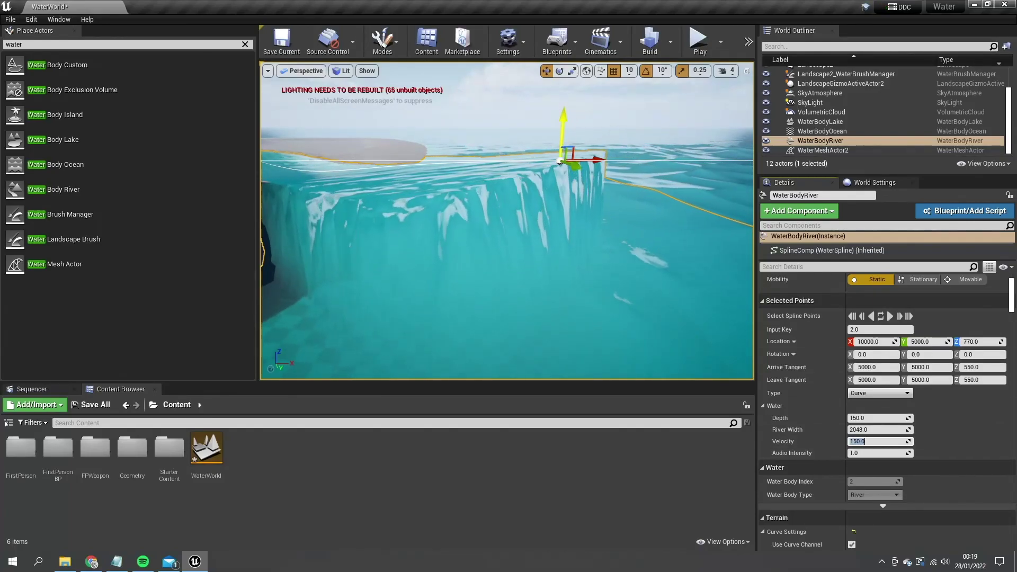
{"action": "right_click_drag", "start_coordinate": [578, 291], "coordinate": [516, 278]}
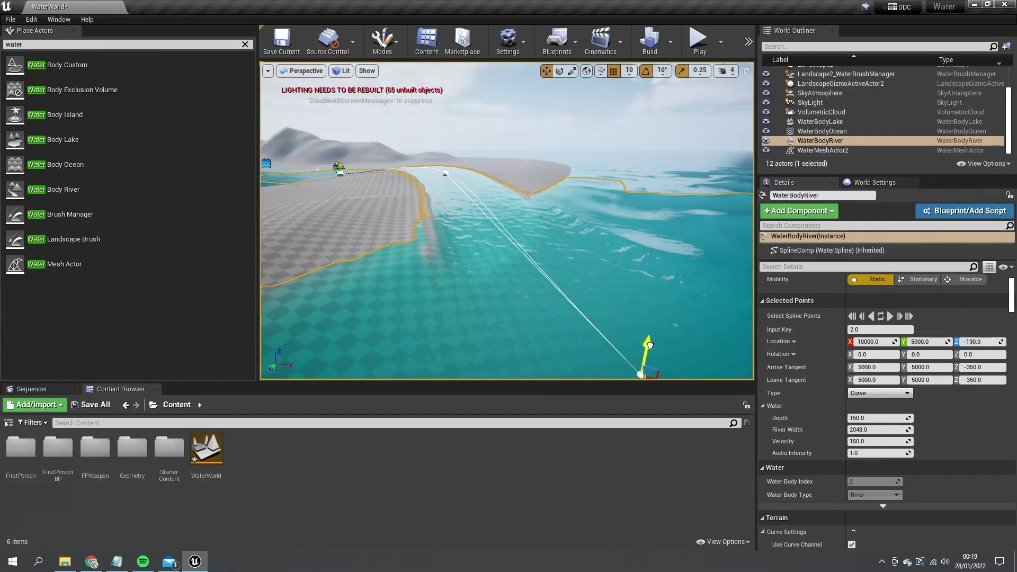
Adjust the height of the river's middle spline point to a Z location of 160
{"action": "right_click_drag", "start_coordinate": [650, 345], "coordinate": [556, 175]}
{"action": "key", "text": "w"}
{"action": "right_click_drag", "start_coordinate": [458, 216], "coordinate": [556, 224]}
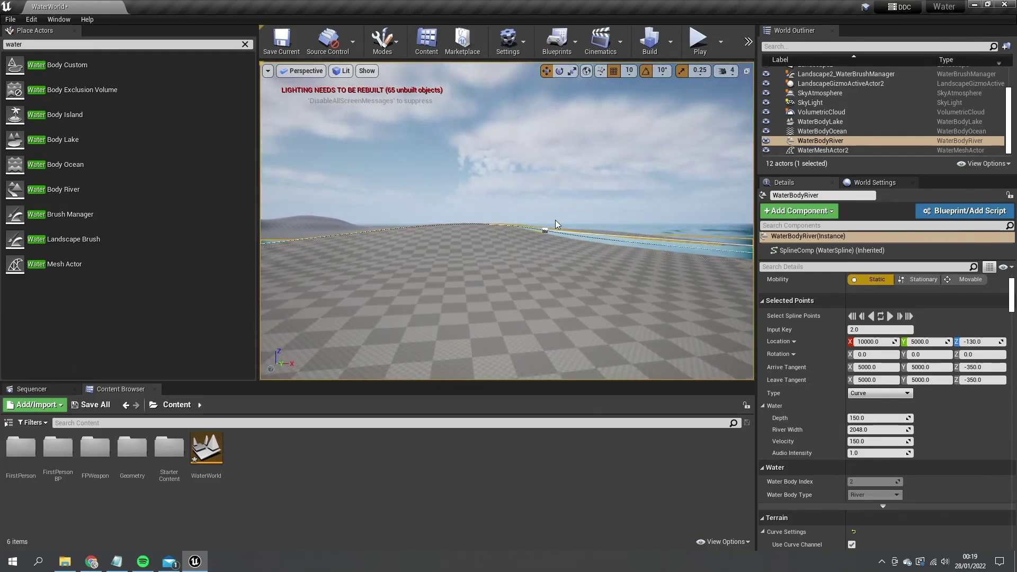
{"action": "left_click", "coordinate": [544, 230]}
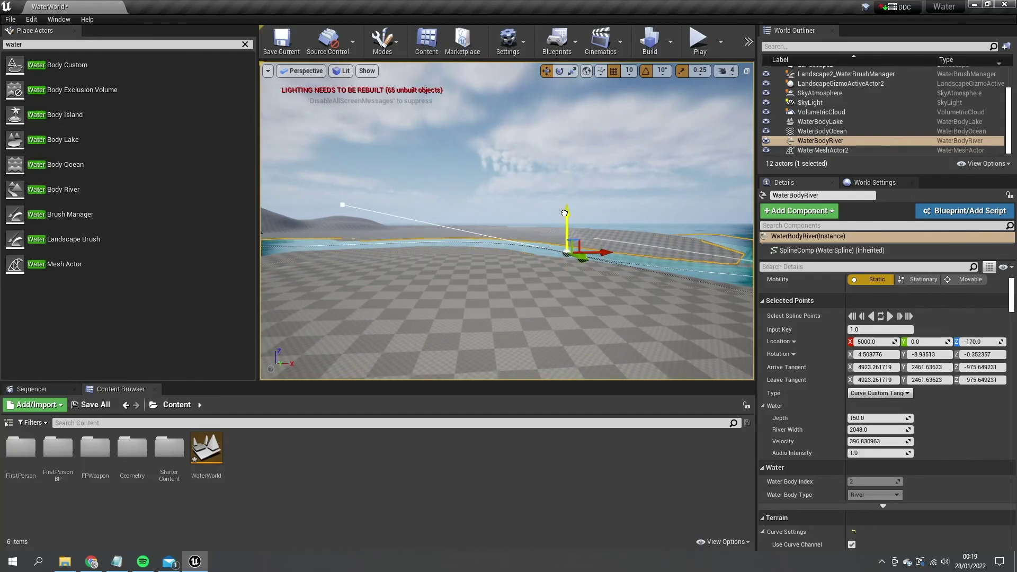
{"action": "right_click_drag", "start_coordinate": [576, 268], "coordinate": [654, 231]}
{"action": "key", "text": "w"}
{"action": "key", "text": "s"}
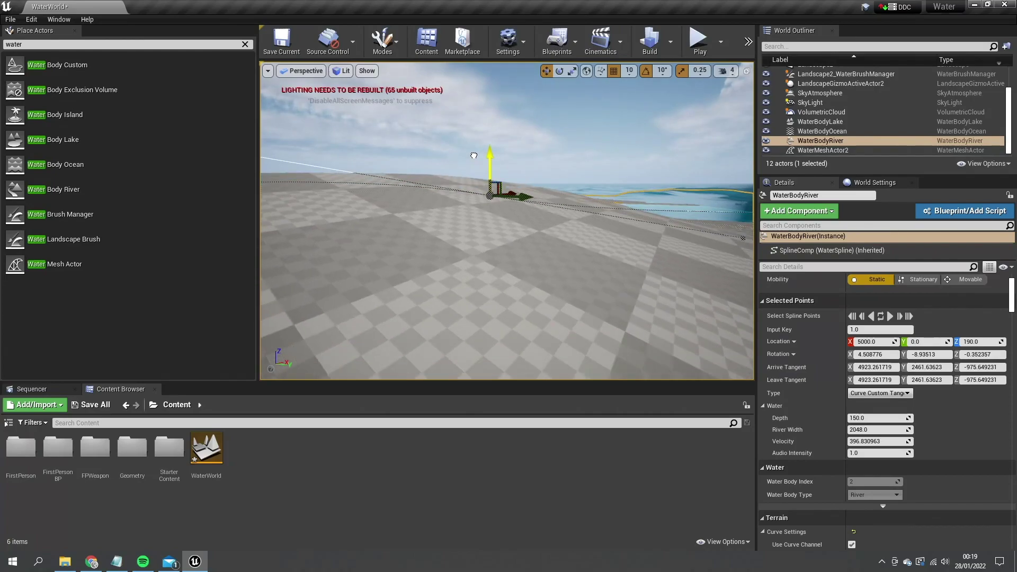
{"action": "right_click_drag", "start_coordinate": [474, 160], "coordinate": [458, 161]}
Select the river's lake-end spline point and raise the river's falloff ZOffset to about 45.82
{"action": "left_click", "coordinate": [409, 189]}
{"action": "key", "text": "a"}
{"action": "right_click_drag", "start_coordinate": [409, 189], "coordinate": [567, 204]}
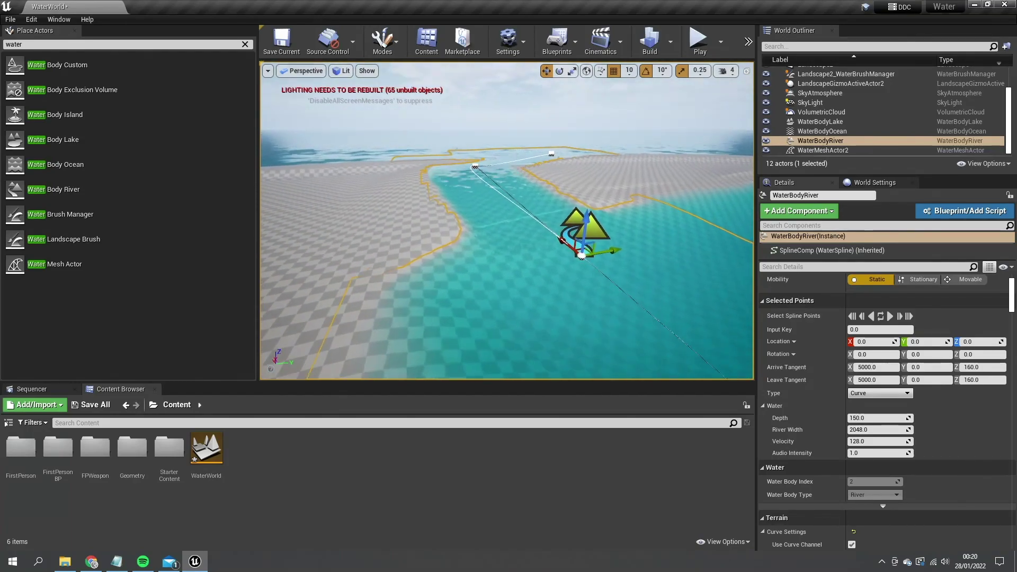
{"action": "right_click_drag", "start_coordinate": [507, 221], "coordinate": [323, 238]}
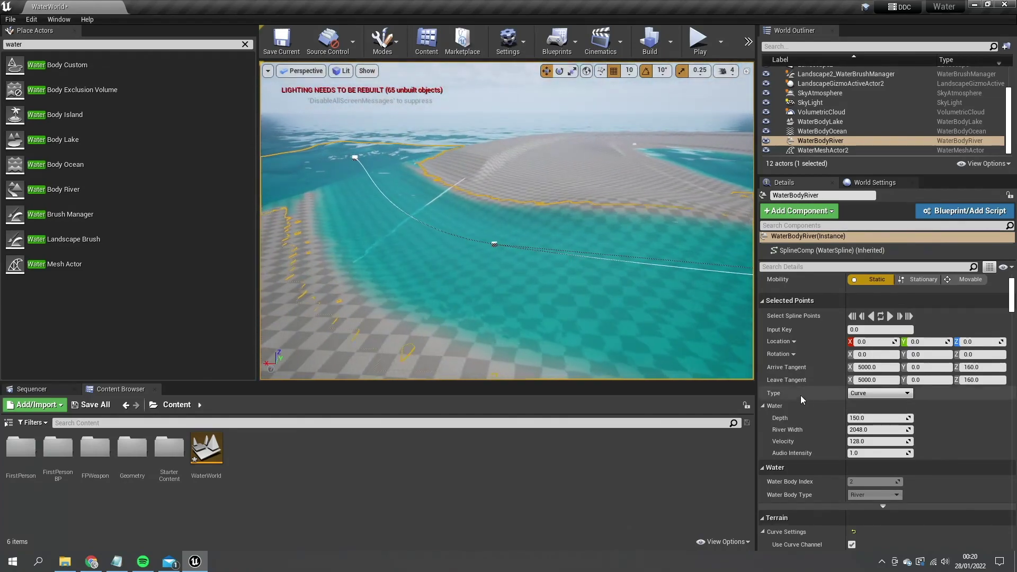
{"action": "scroll", "coordinate": [799, 395], "scroll_direction": "down", "scroll_amount": 10}
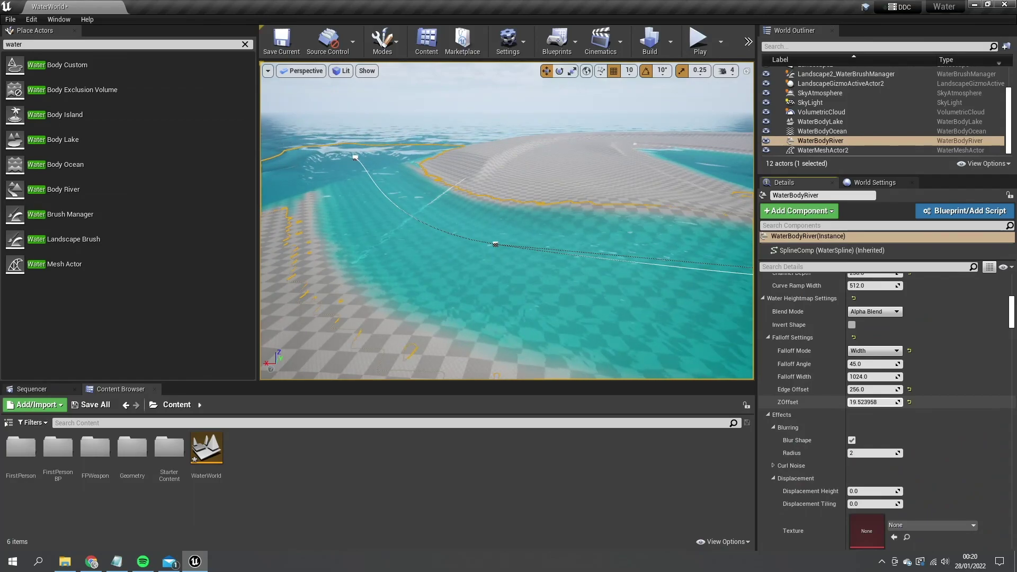
{"action": "left_click_drag", "start_coordinate": [874, 402], "coordinate": [877, 402]}
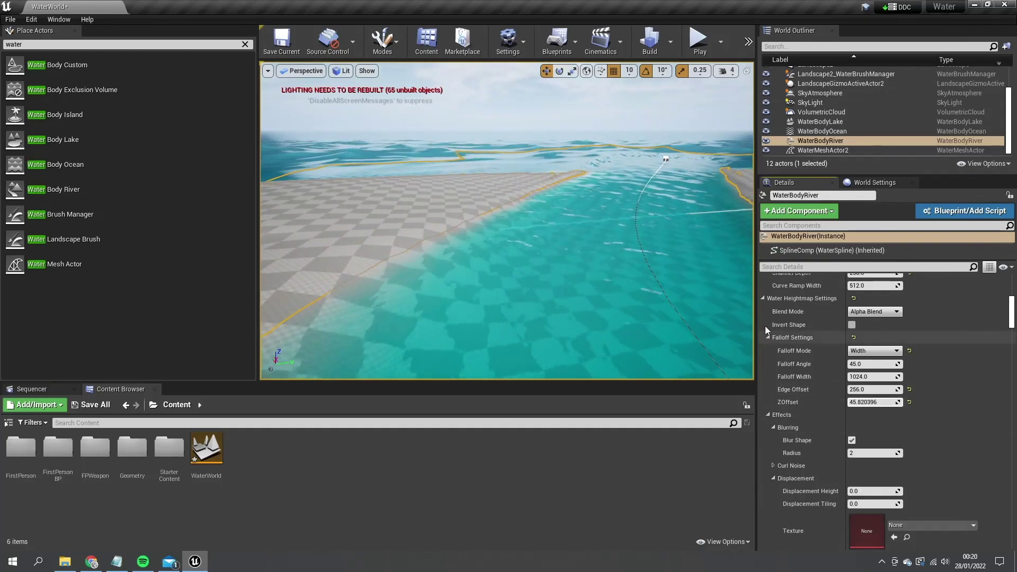
Set the middle spline point's water depth to about 532.5 and its river width to about 1034.7
{"action": "right_click_drag", "start_coordinate": [613, 256], "coordinate": [752, 256]}
{"action": "right_click_drag", "start_coordinate": [455, 217], "coordinate": [528, 233]}
{"action": "left_click", "coordinate": [514, 220]}
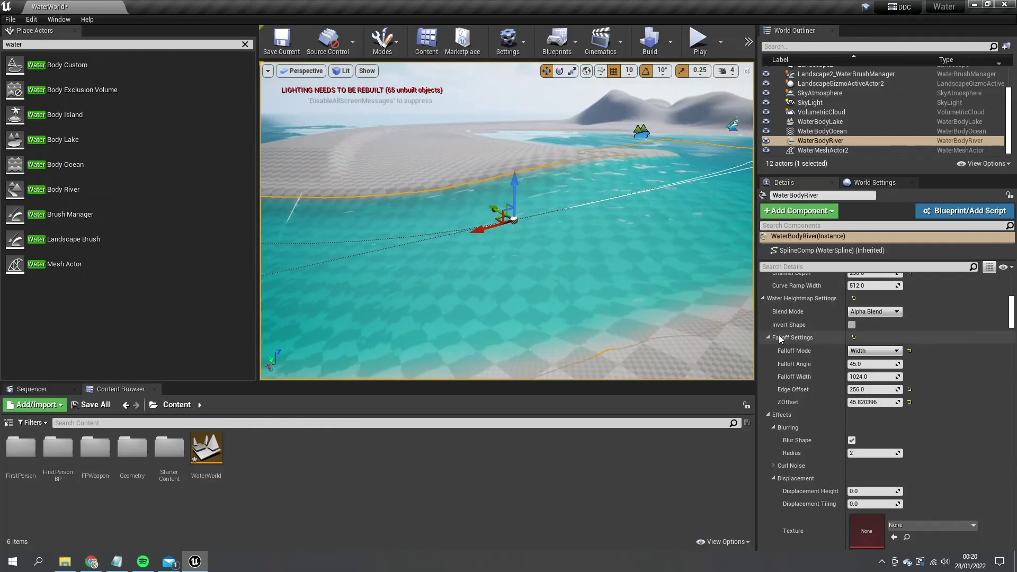
{"action": "scroll", "coordinate": [841, 405], "scroll_direction": "up", "scroll_amount": 5}
{"action": "scroll", "coordinate": [833, 389], "scroll_direction": "up", "scroll_amount": 5}
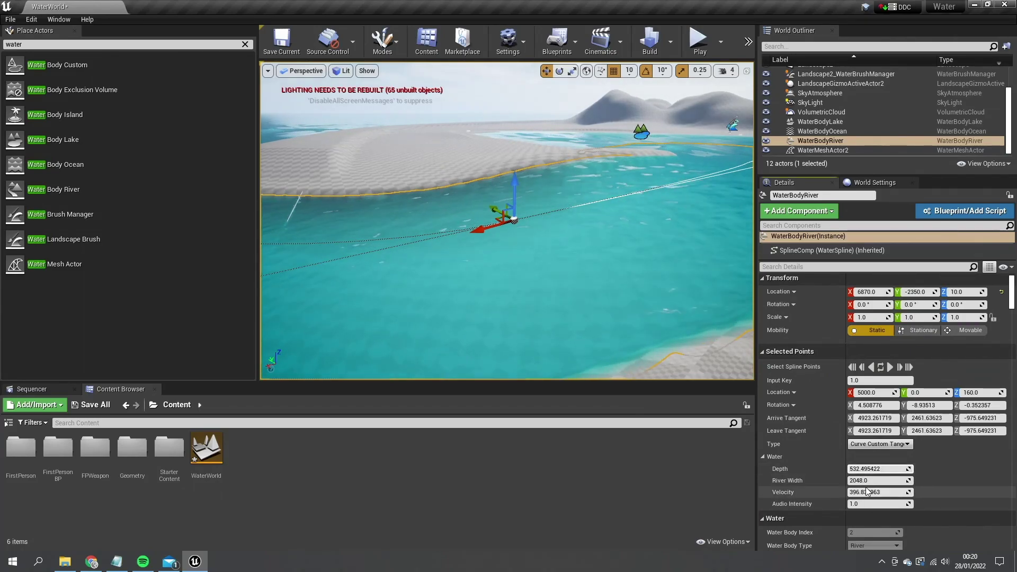
{"action": "right_click_drag", "start_coordinate": [507, 221], "coordinate": [529, 252]}
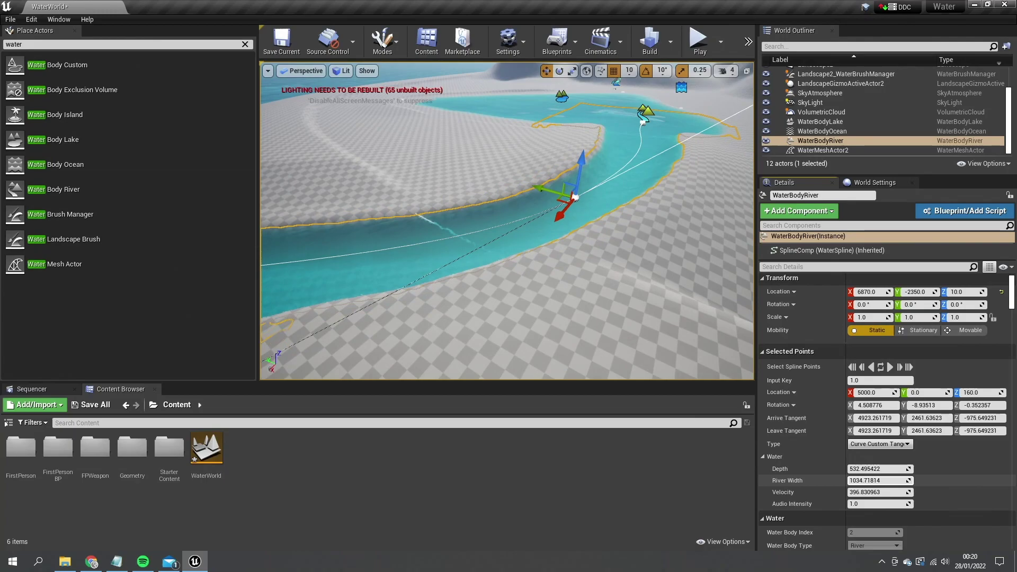
Inspect the river channel around its middle spline point and along its banks
{"action": "mouse_move", "coordinate": [629, 279]}
{"action": "right_mouse_down"}
{"action": "mouse_move", "coordinate": [694, 249]}
{"action": "mouse_move", "coordinate": [641, 283]}
{"action": "right_mouse_up"}
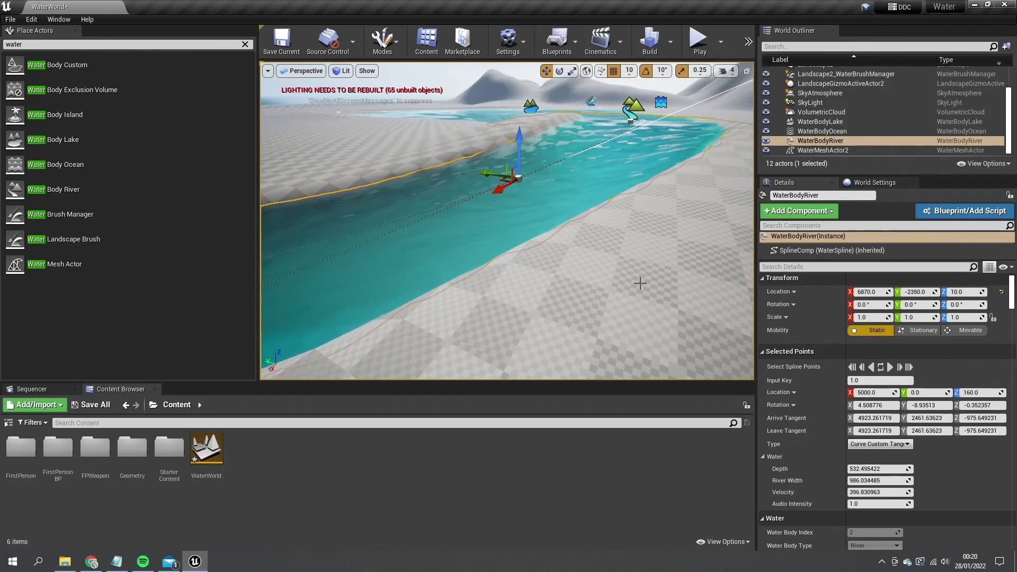
{"action": "right_click_drag", "start_coordinate": [526, 190], "coordinate": [349, 180]}
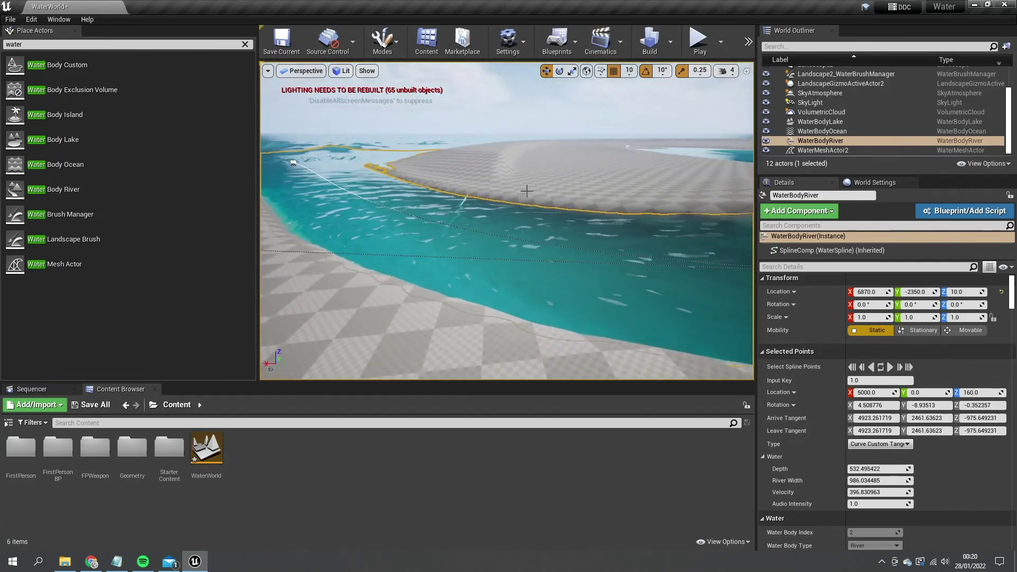
{"action": "right_click_drag", "start_coordinate": [527, 190], "coordinate": [699, 194]}
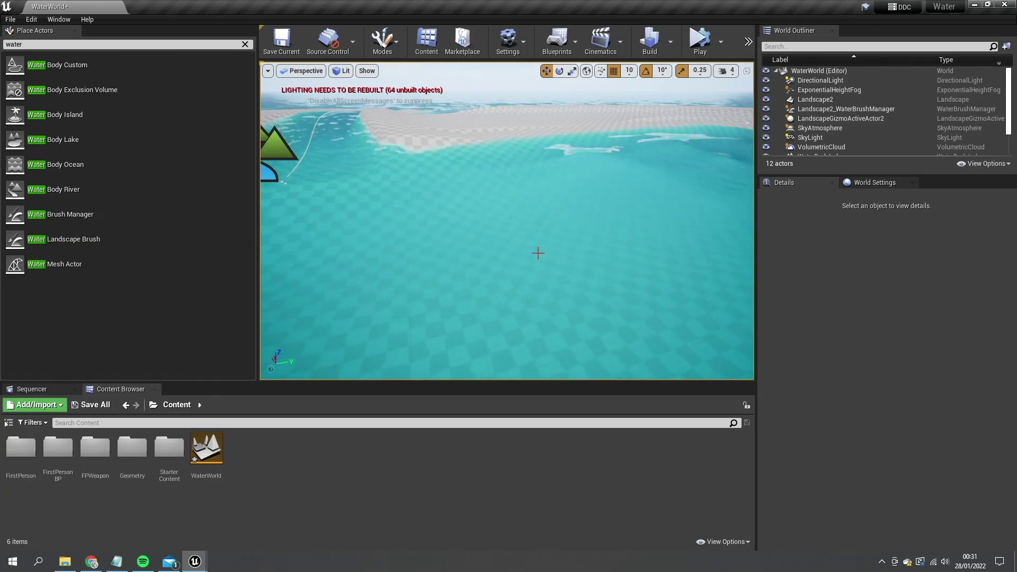
Create an Actor Blueprint class in the Content folder, keep its default name, and open it for editing
{"action": "mouse_move", "coordinate": [538, 252]}
{"action": "right_mouse_down"}
{"action": "mouse_move", "coordinate": [477, 228]}
{"action": "mouse_move", "coordinate": [524, 262]}
{"action": "right_mouse_up"}
{"action": "right_click", "coordinate": [281, 483]}
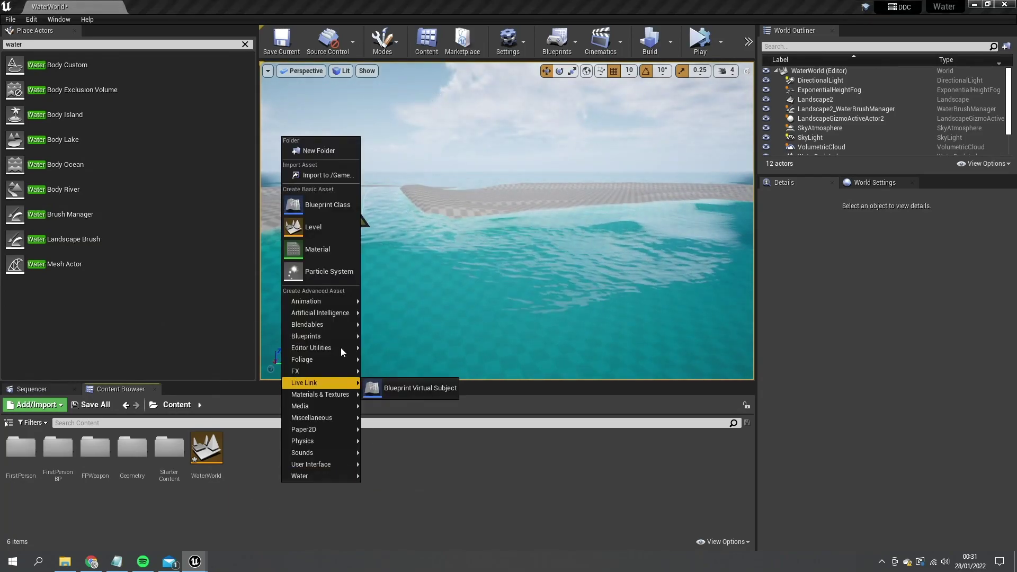
{"action": "left_click", "coordinate": [315, 205]}
{"action": "left_click", "coordinate": [433, 189]}
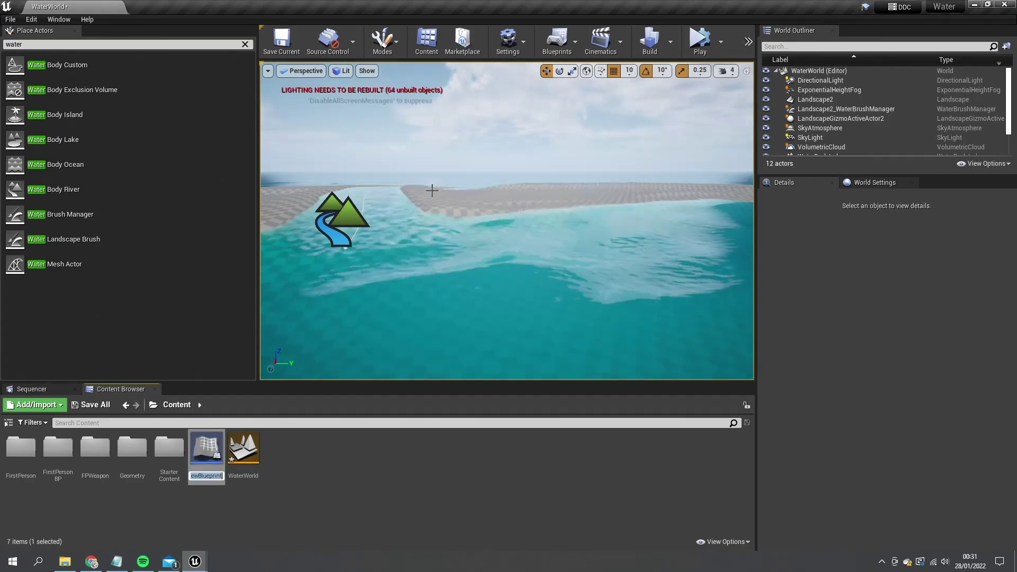
{"action": "key", "text": "Return"}
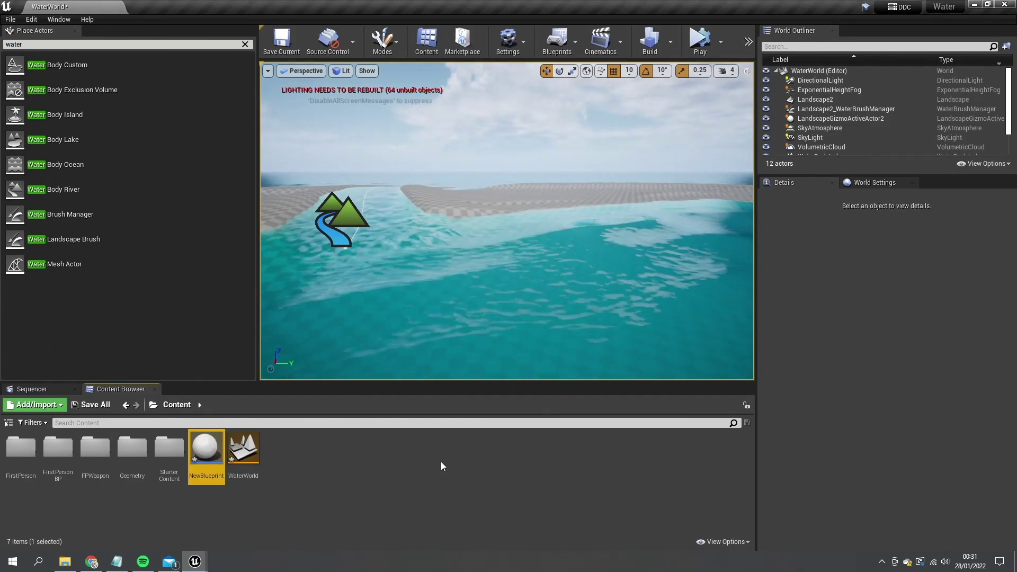
{"action": "double_click", "coordinate": [206, 447]}
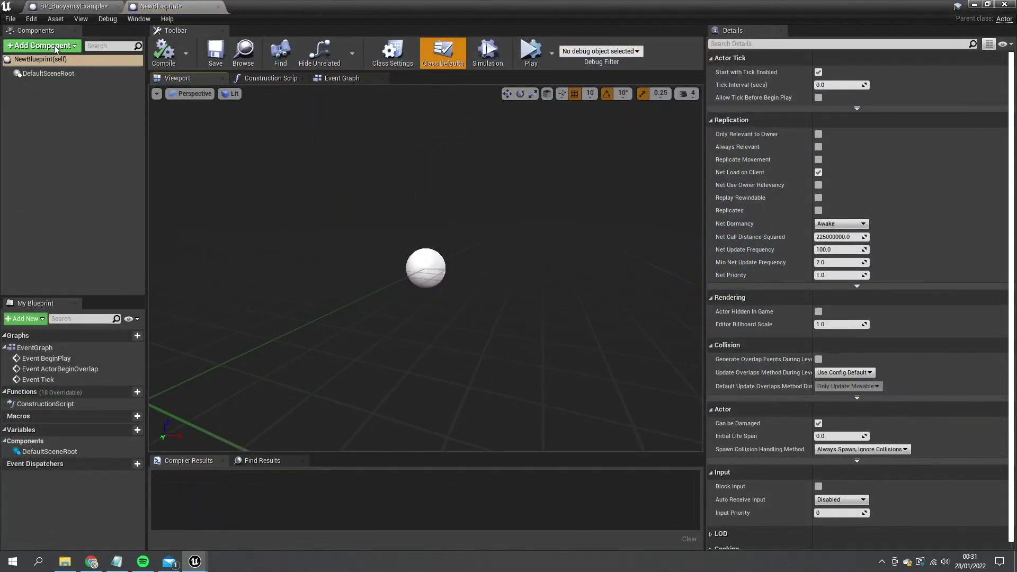
Add a Cube component to the blueprint and make it the root in place of DefaultSceneRoot
{"action": "left_click", "coordinate": [54, 46]}
{"action": "left_click", "coordinate": [31, 218]}
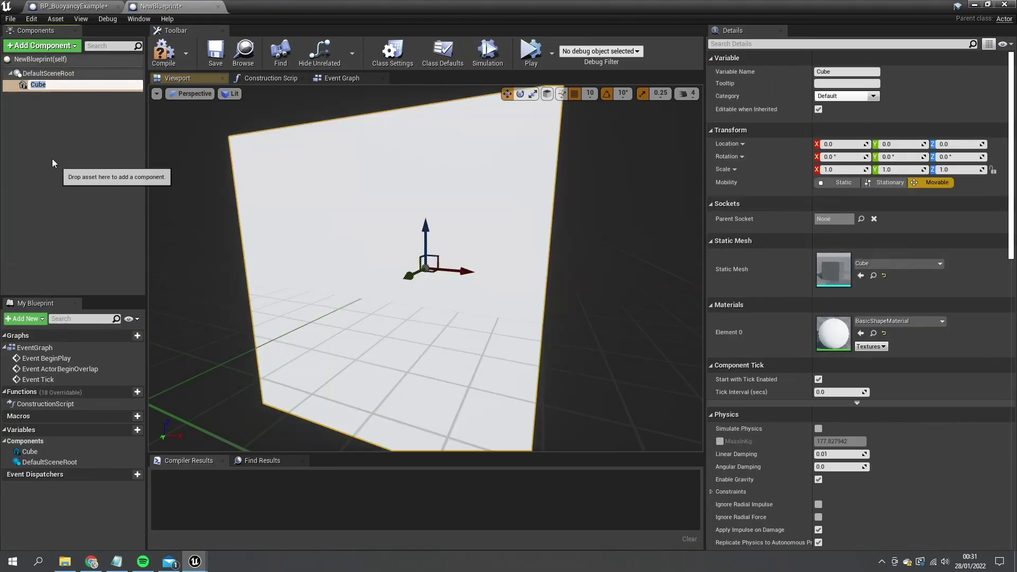
{"action": "left_click_drag", "start_coordinate": [39, 85], "coordinate": [42, 75]}
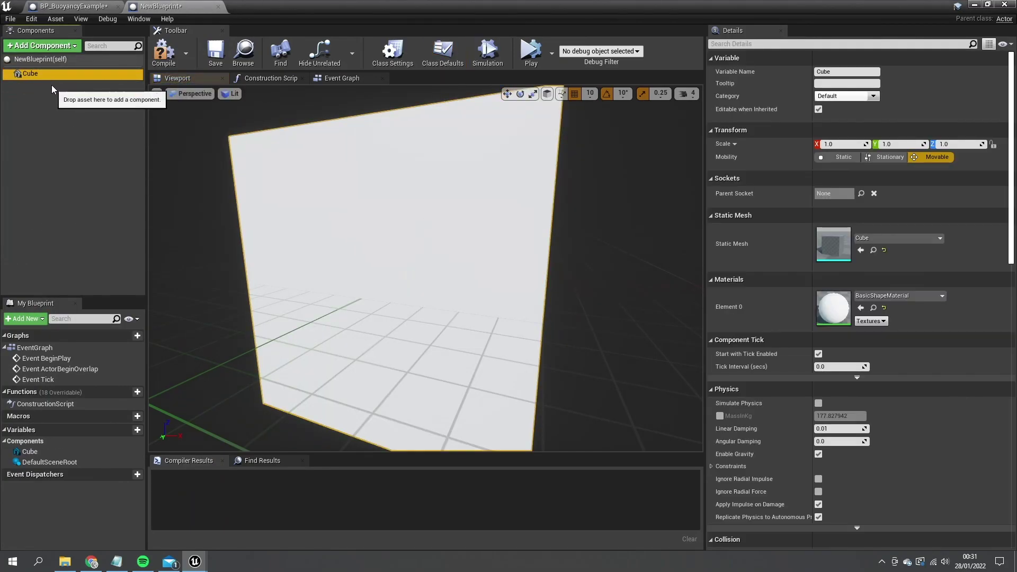
Add a Buoyancy component to the blueprint and keep its default name
{"action": "left_click", "coordinate": [49, 47]}
{"action": "type", "text": "b"}
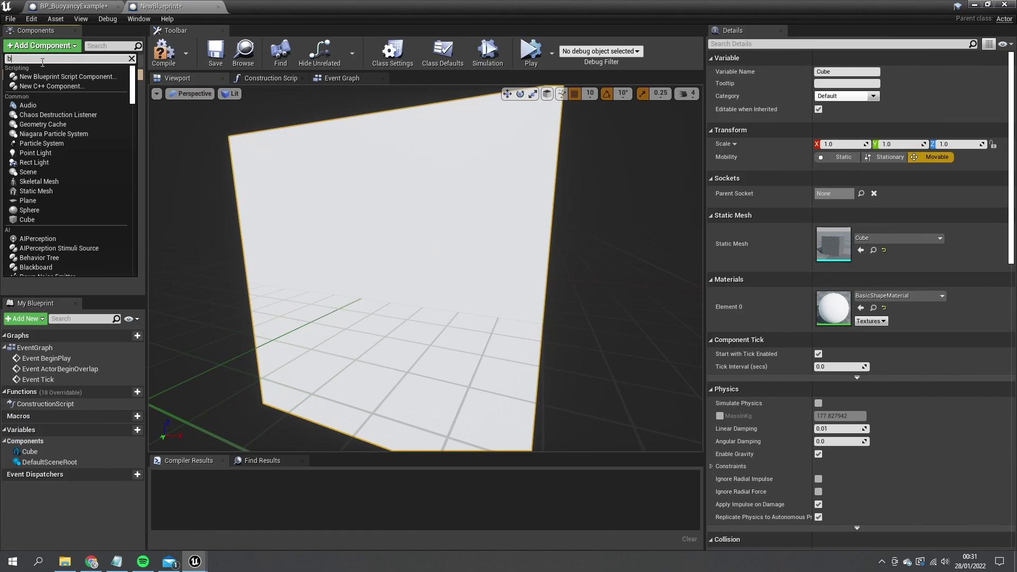
{"action": "type", "text": "u"}
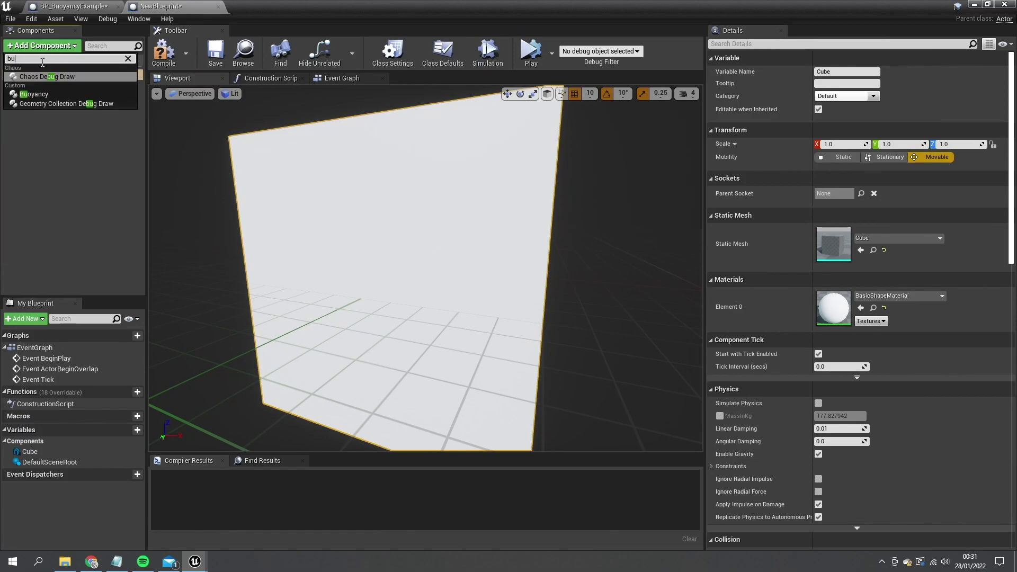
{"action": "left_click", "coordinate": [50, 94]}
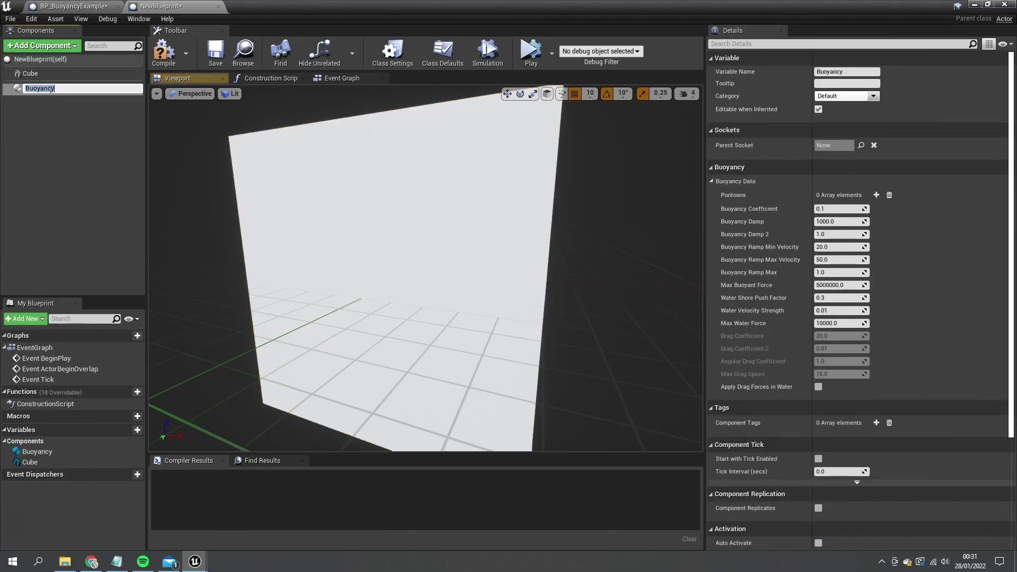
{"action": "left_click", "coordinate": [52, 113]}
Add one pontoon to the Buoyancy component's data and expand its settings, keeping the cube in view
{"action": "left_click", "coordinate": [45, 87]}
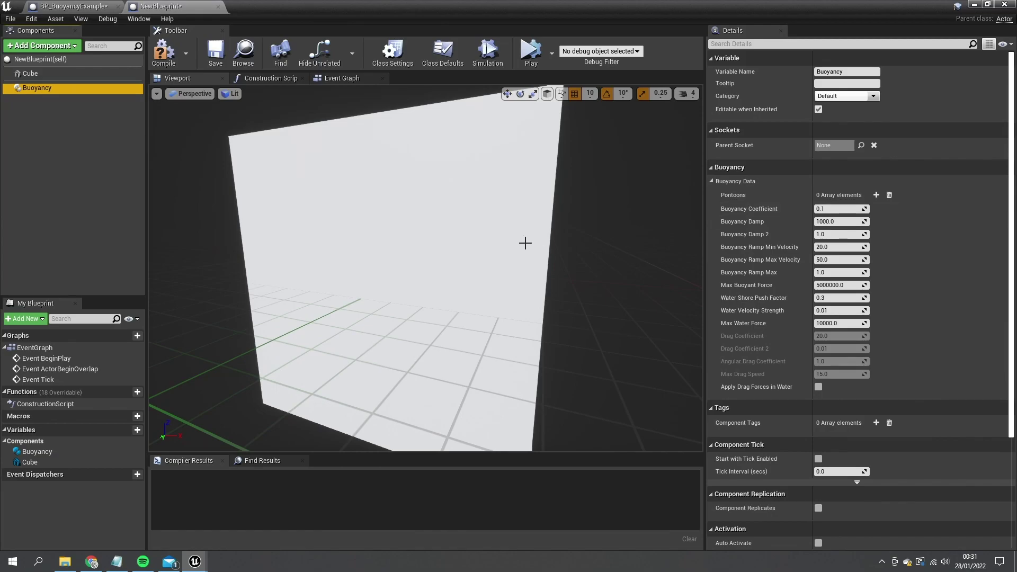
{"action": "key", "text": "s"}
{"action": "right_click_drag", "start_coordinate": [524, 243], "coordinate": [530, 189]}
{"action": "key", "text": "w"}
{"action": "key", "text": "w"}
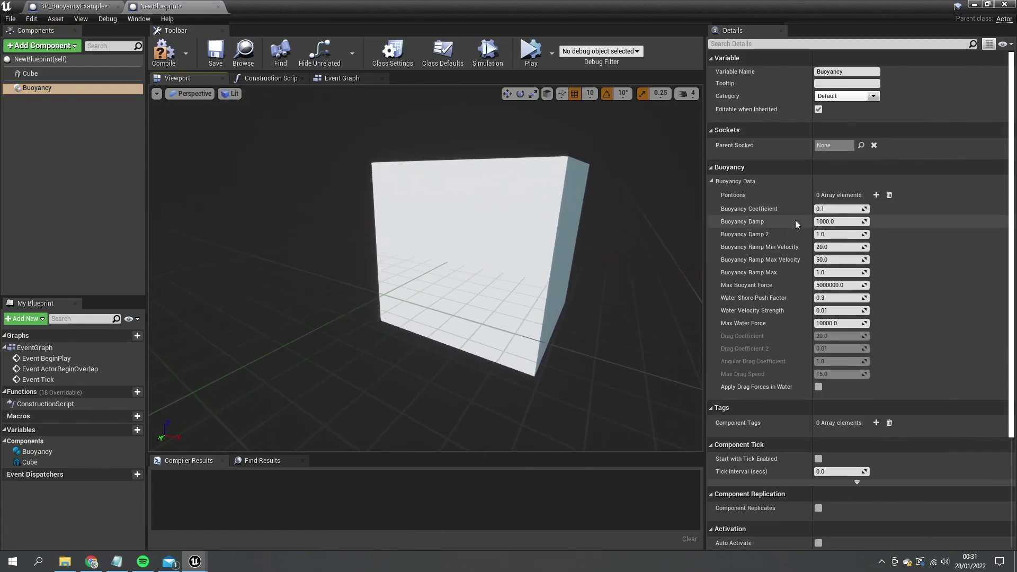
{"action": "left_click", "coordinate": [876, 195]}
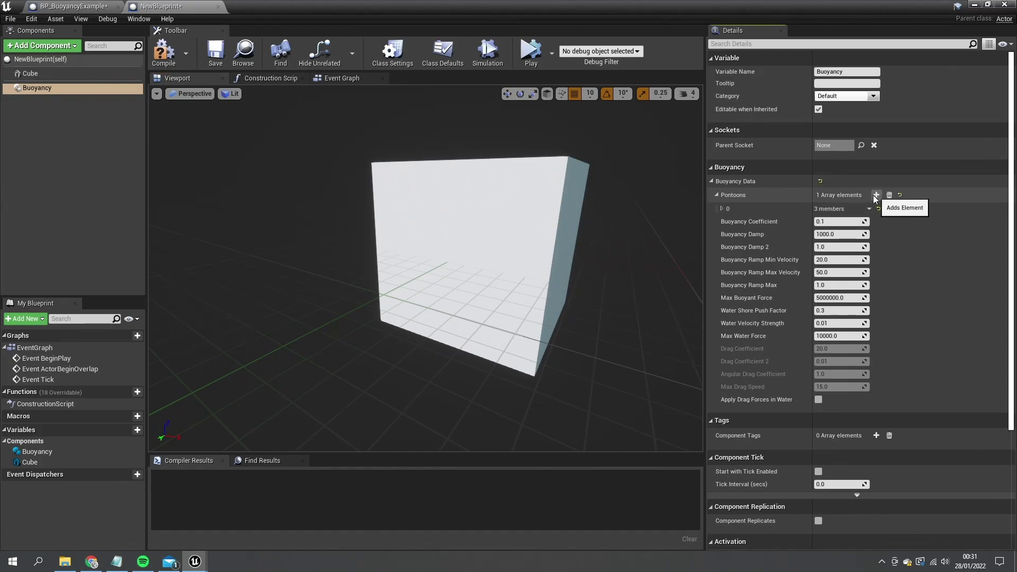
{"action": "left_click", "coordinate": [722, 208]}
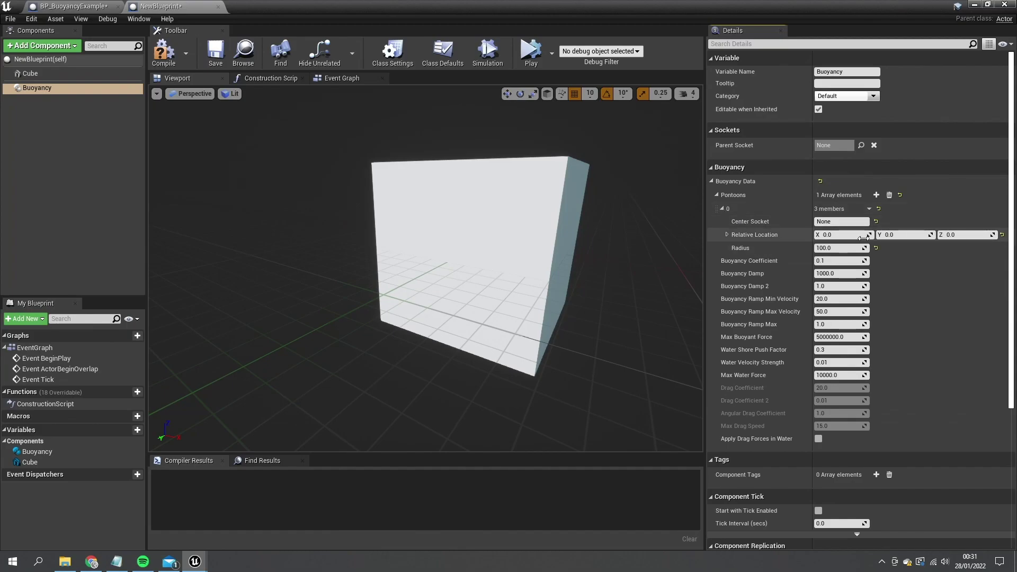
{"action": "right_click_drag", "start_coordinate": [582, 254], "coordinate": [667, 268]}
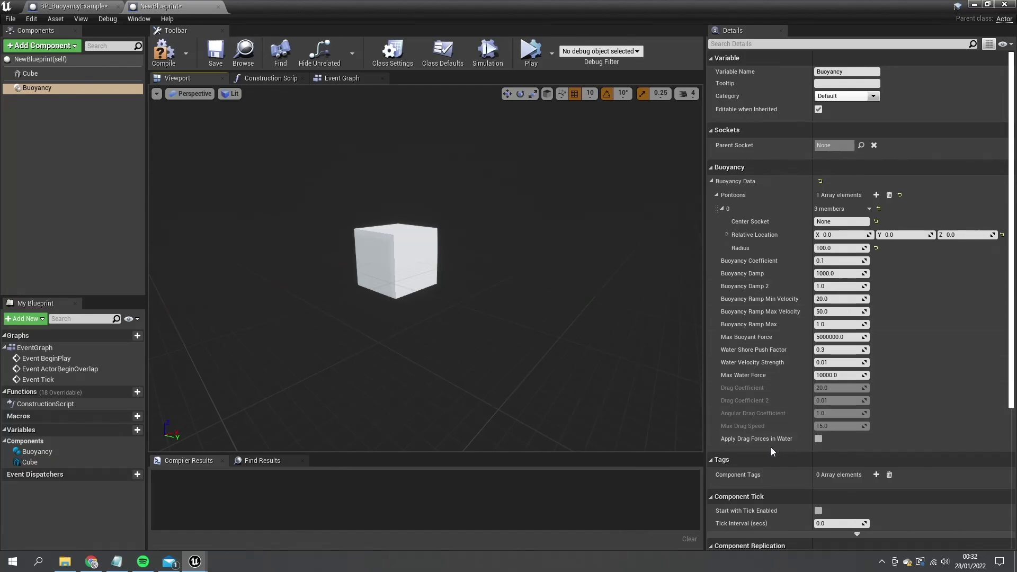
Enable Apply Drag Forces in Water and Auto Activate on the Buoyancy component, and compile the blueprint
{"action": "left_click", "coordinate": [816, 440]}
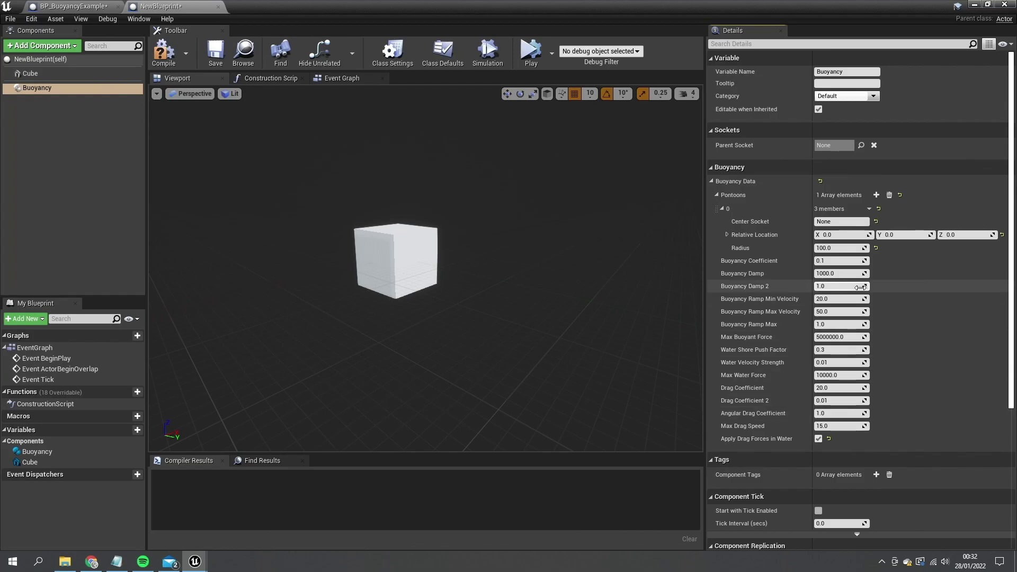
{"action": "scroll", "coordinate": [789, 323], "scroll_direction": "down", "scroll_amount": 3}
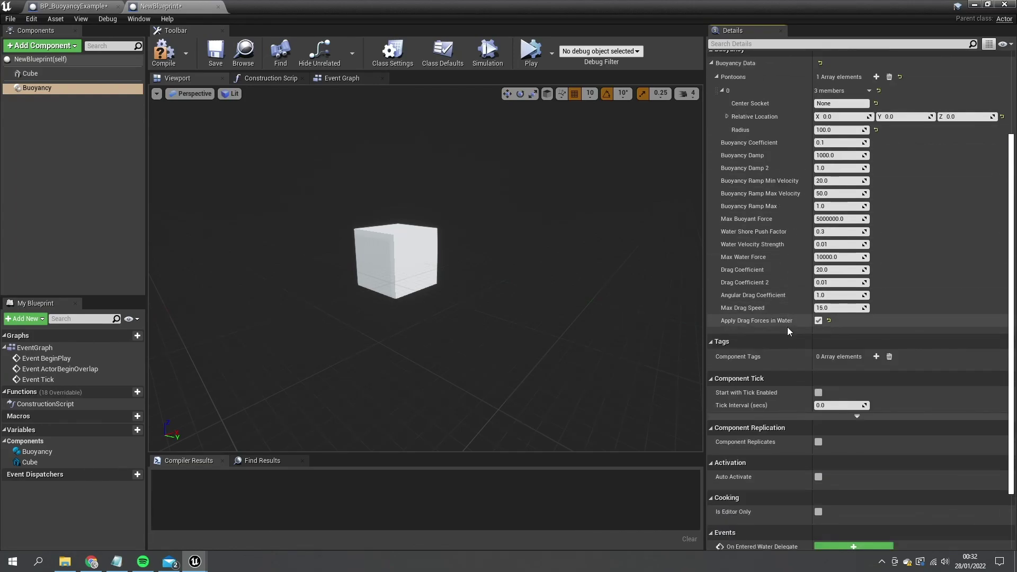
{"action": "scroll", "coordinate": [787, 326], "scroll_direction": "down", "scroll_amount": 2}
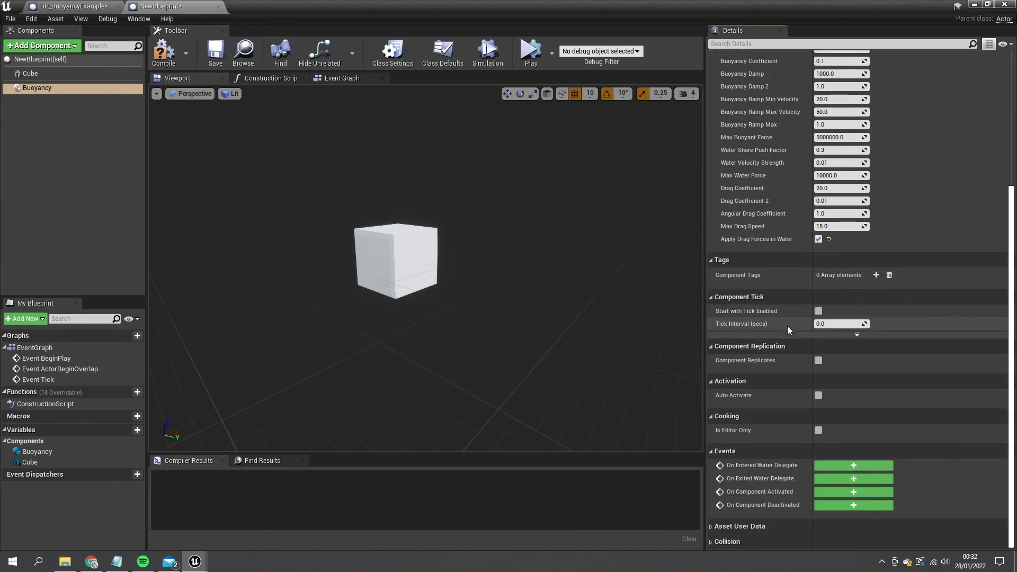
{"action": "left_click", "coordinate": [818, 397]}
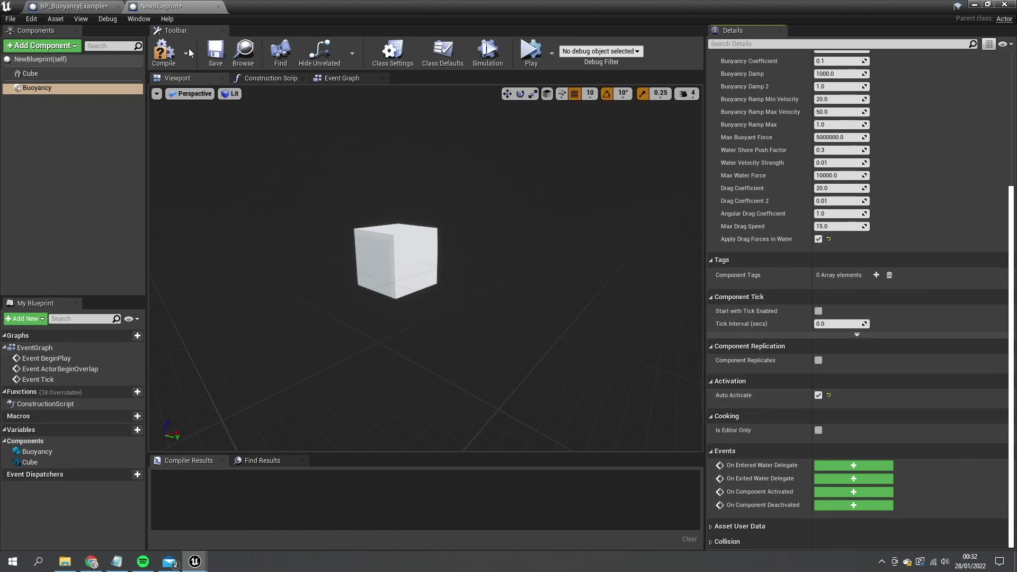
{"action": "left_click", "coordinate": [165, 50]}
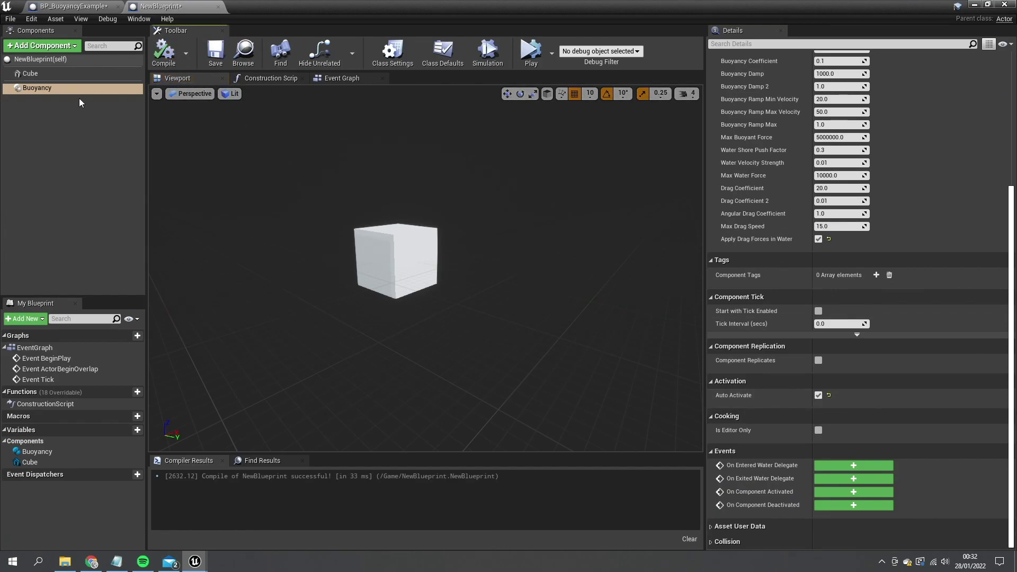
Enable Simulate Physics on the Cube component and compile the blueprint
{"action": "left_click", "coordinate": [43, 74]}
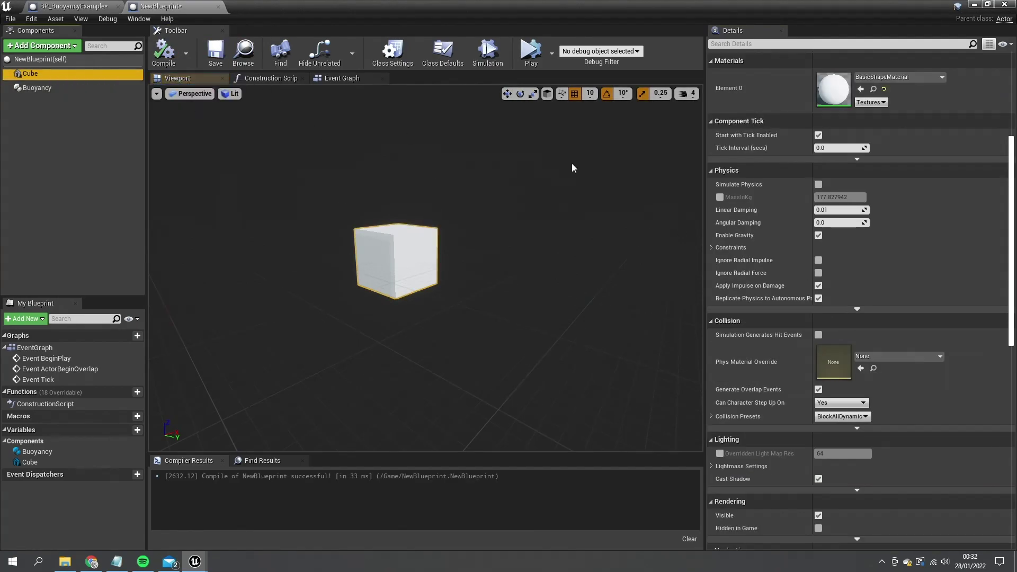
{"action": "left_click", "coordinate": [818, 183]}
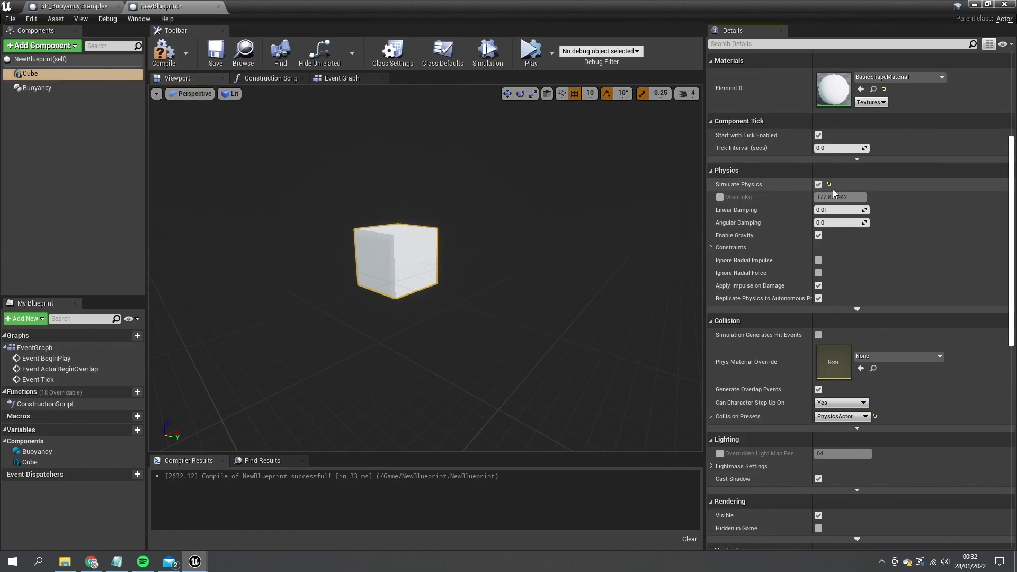
{"action": "left_click", "coordinate": [167, 56]}
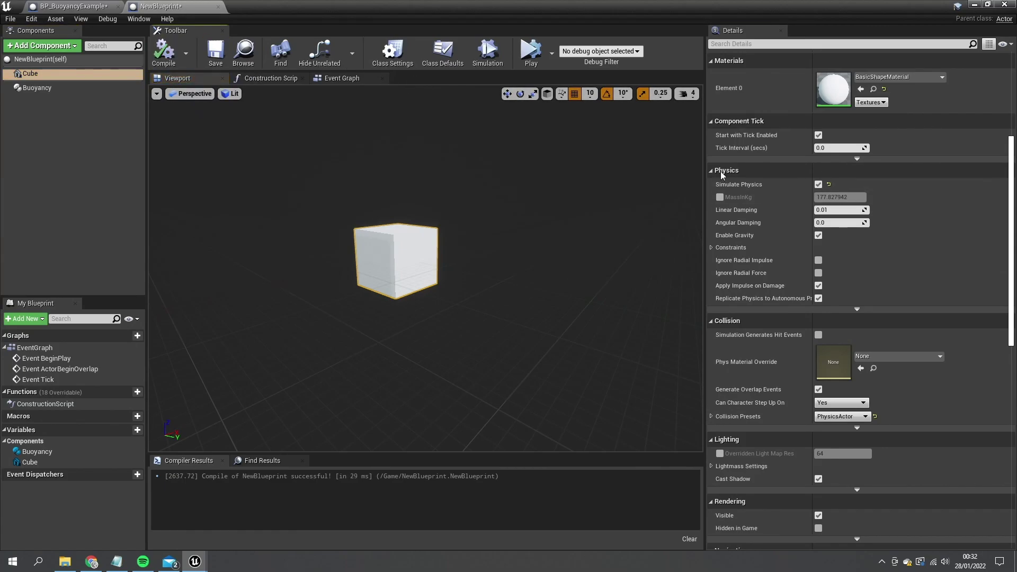
Place the cube blueprint above the water in the level at X 5280, Y -660, Z 450, and simulate the level
{"action": "left_click", "coordinate": [977, 7]}
{"action": "left_click_drag", "start_coordinate": [206, 448], "coordinate": [674, 179]}
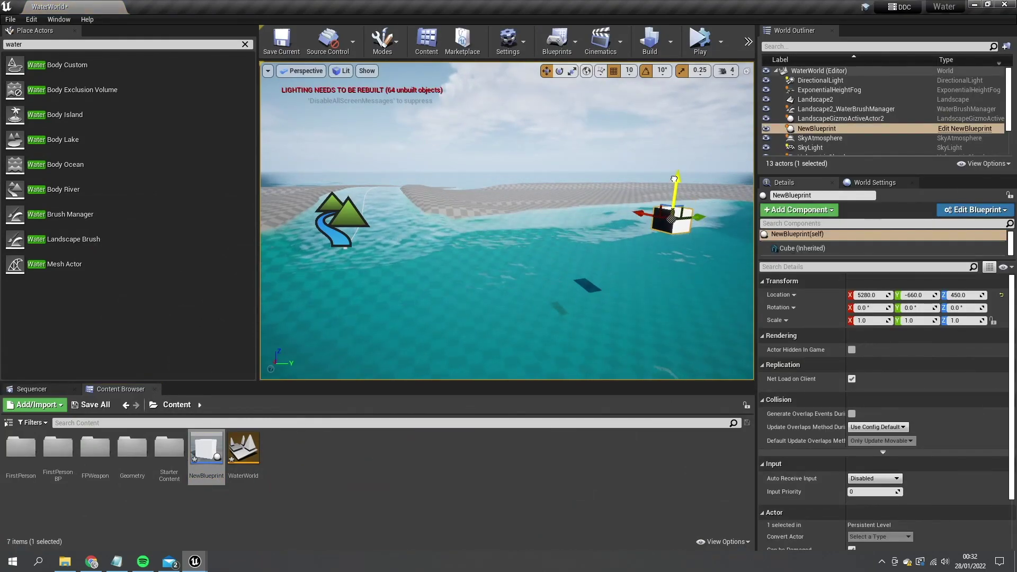
{"action": "key", "text": "f"}
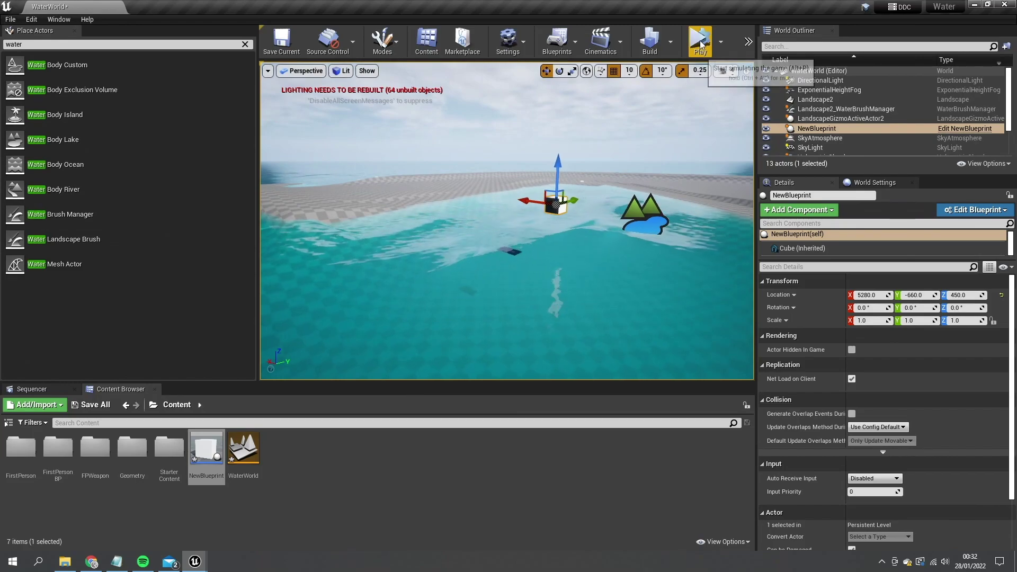
{"action": "left_click", "coordinate": [700, 45]}
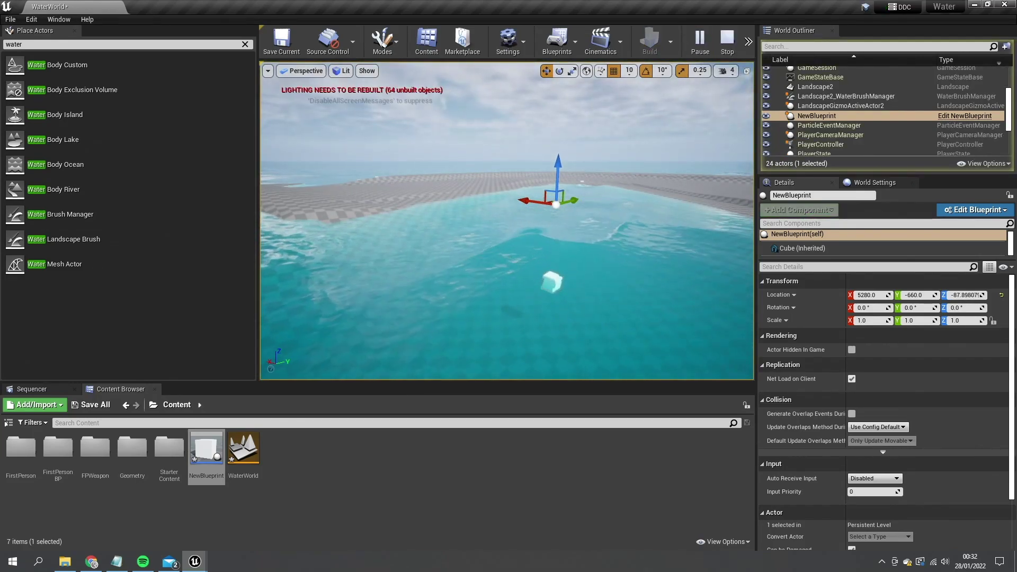
{"action": "key", "text": "f"}
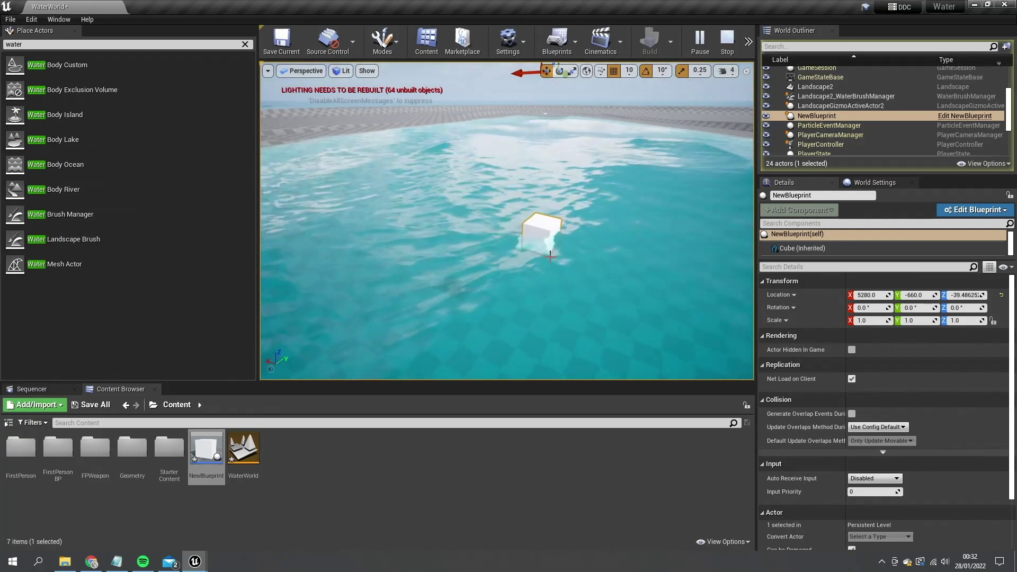
Reopen the cube's blueprint, override the Cube component's mass with 50 kg, and compile
{"action": "double_click", "coordinate": [206, 449]}
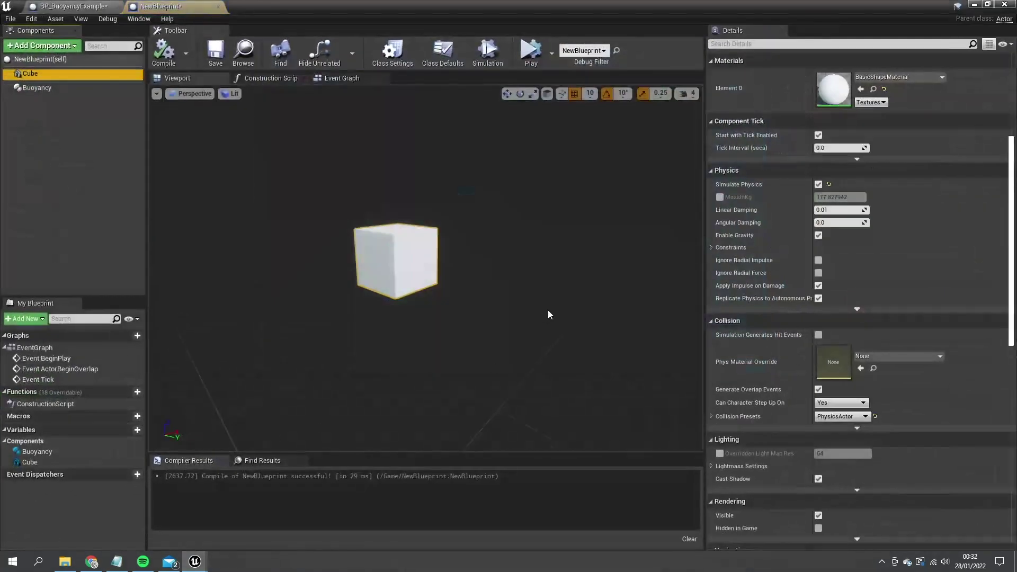
{"action": "left_click", "coordinate": [719, 197]}
{"action": "left_click", "coordinate": [829, 197]}
{"action": "type", "text": "100"}
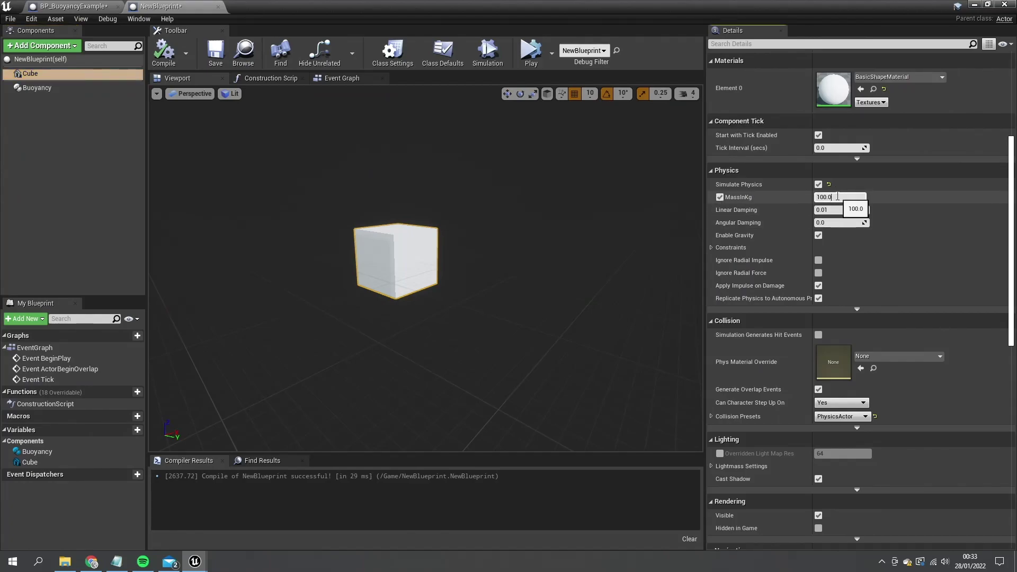
{"action": "left_click", "coordinate": [837, 197]}
{"action": "type", "text": "50"}
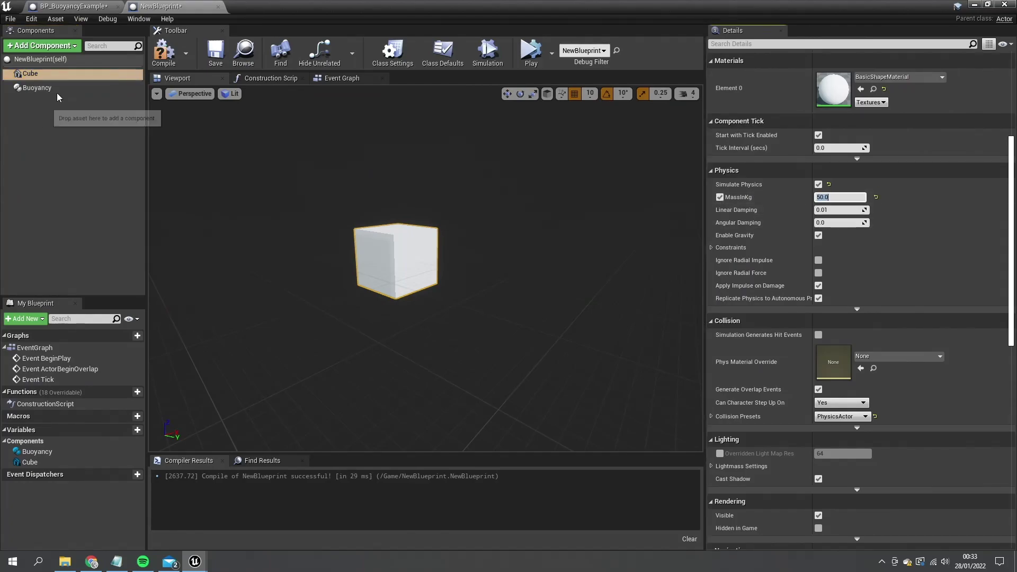
{"action": "left_click", "coordinate": [163, 52]}
Return to the running level simulation and examine from several sides how the cube floats on the waves
{"action": "left_click", "coordinate": [971, 4]}
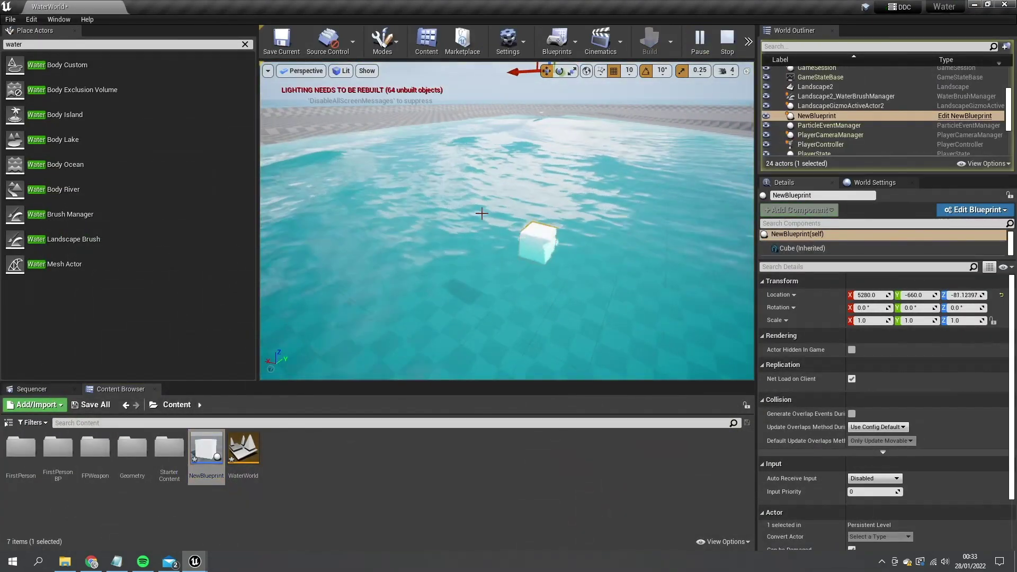
{"action": "key", "text": "w"}
{"action": "right_click_drag", "start_coordinate": [481, 213], "coordinate": [535, 212]}
{"action": "key", "text": "w"}
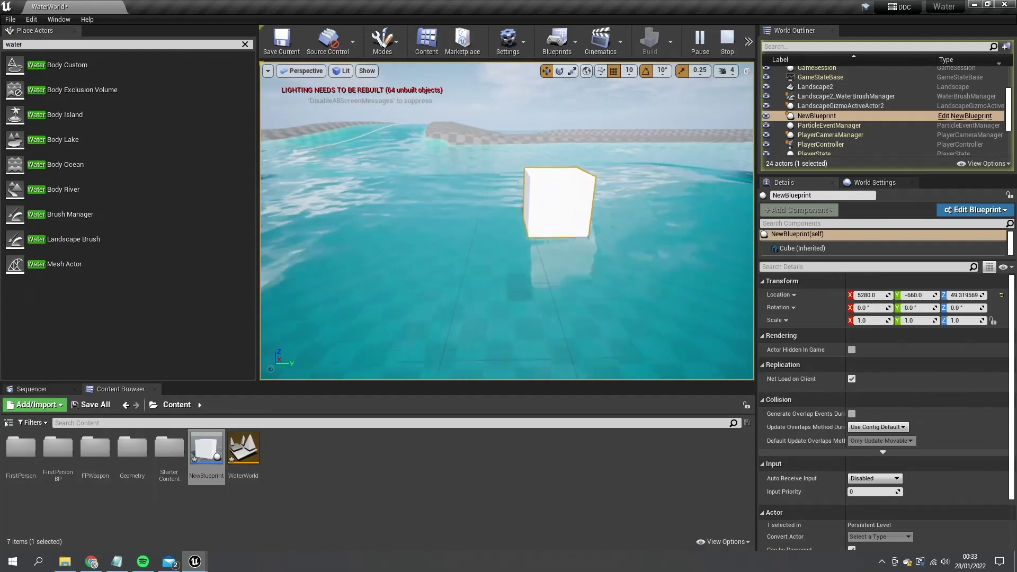
{"action": "key", "text": "a"}
{"action": "right_click_drag", "start_coordinate": [466, 196], "coordinate": [515, 188]}
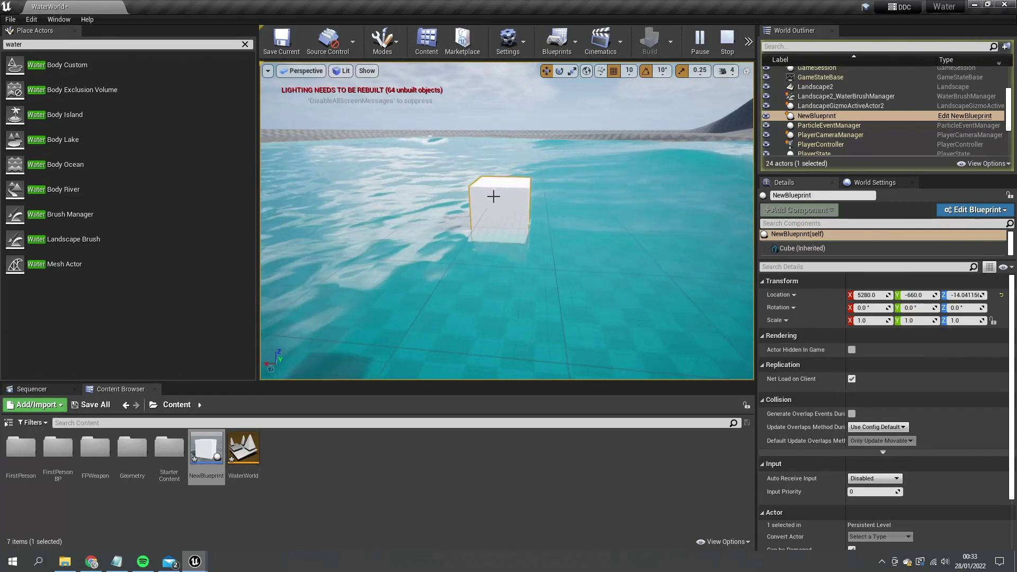
Stop the simulation and place a second cube blueprint above the river at X 8700, Y -2920, Z 610
{"action": "left_click", "coordinate": [726, 42]}
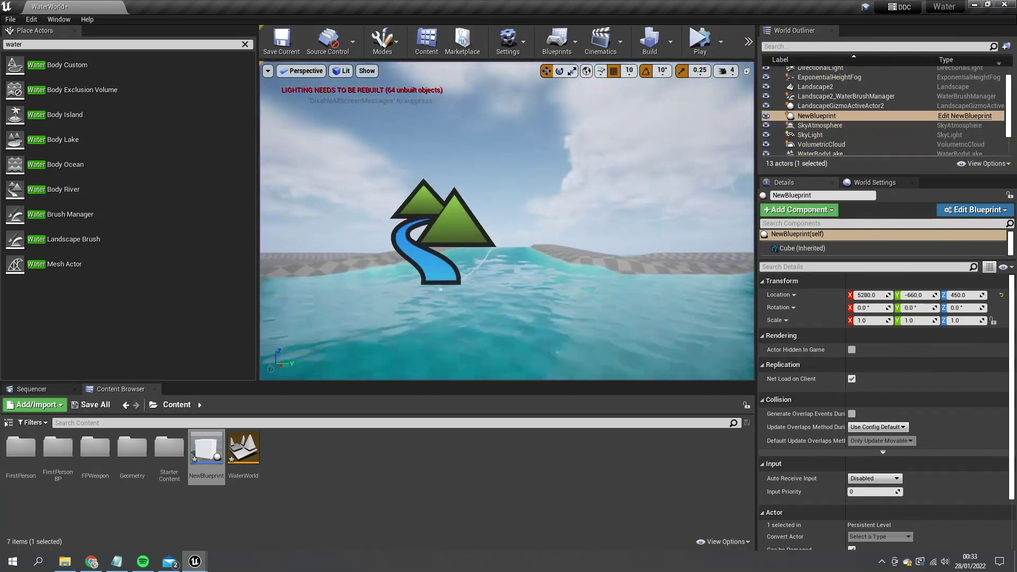
{"action": "right_click_drag", "start_coordinate": [507, 221], "coordinate": [587, 217]}
{"action": "key", "text": "s"}
{"action": "left_click_drag", "start_coordinate": [207, 451], "coordinate": [573, 276]}
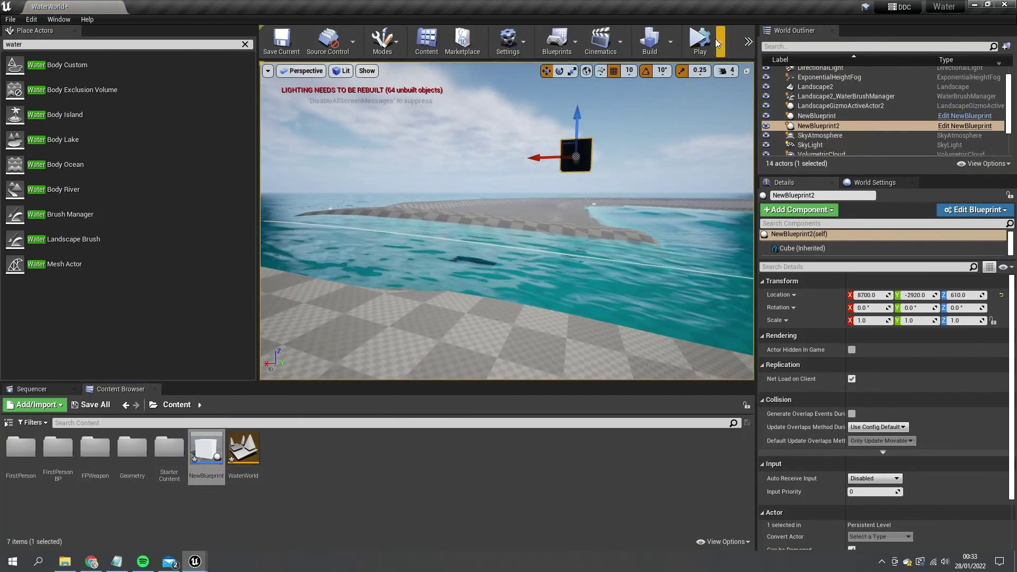
Simulate the level, examine how the second cube moves in the river from several sides, and stop the simulation
{"action": "left_click", "coordinate": [699, 42]}
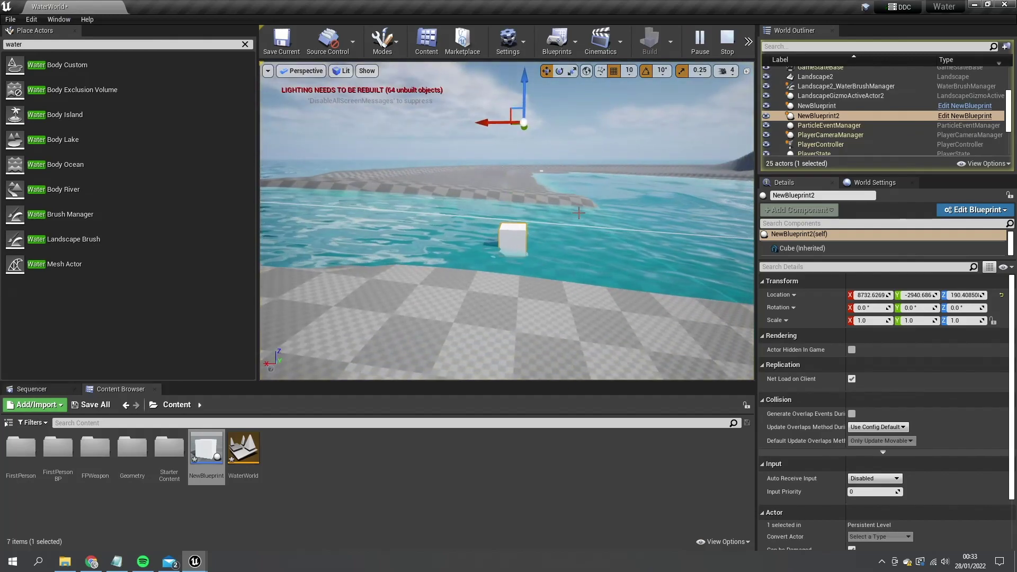
{"action": "key", "text": "w"}
{"action": "right_click_drag", "start_coordinate": [507, 221], "coordinate": [630, 227]}
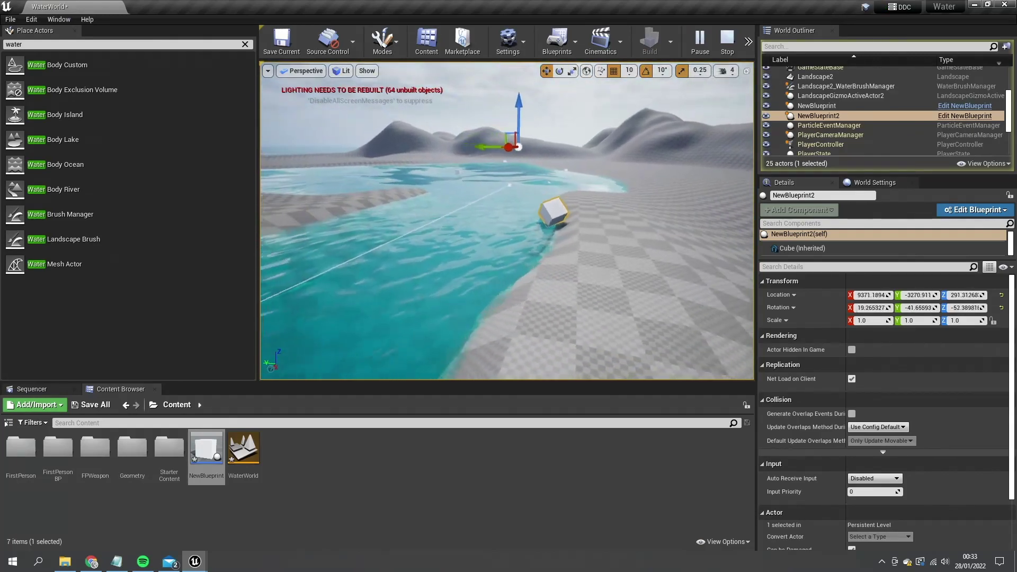
{"action": "right_click_drag", "start_coordinate": [507, 220], "coordinate": [506, 221]}
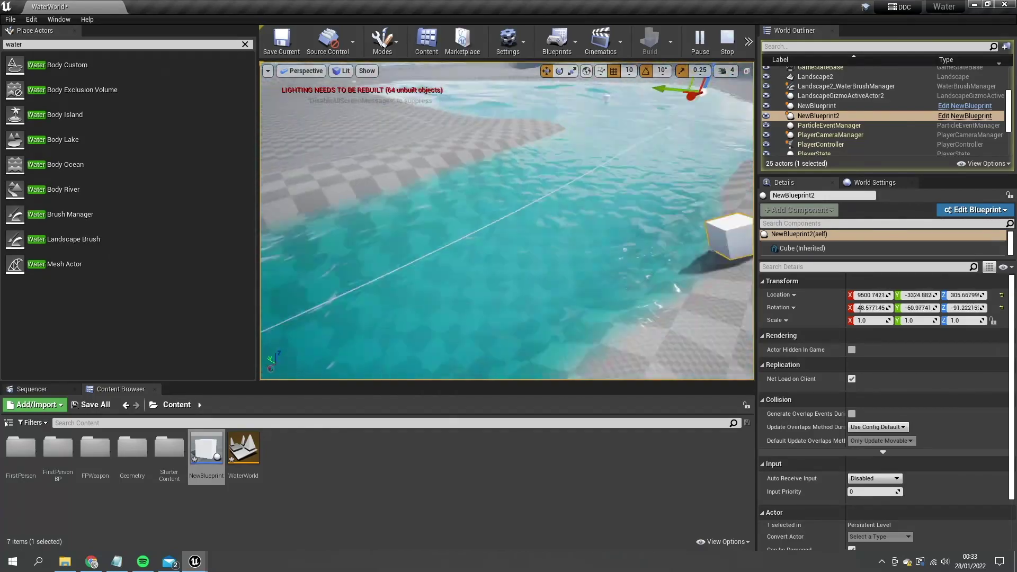
{"action": "left_click", "coordinate": [727, 43]}
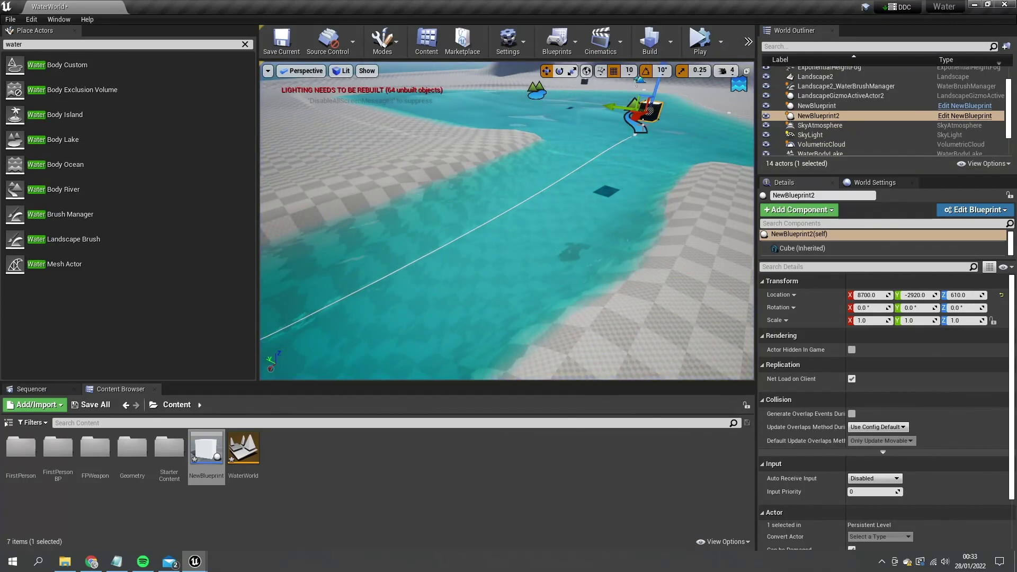
Move the second cube along the river to X 9750, simulate the level again and follow the cube downstream
{"action": "left_click", "coordinate": [698, 57]}
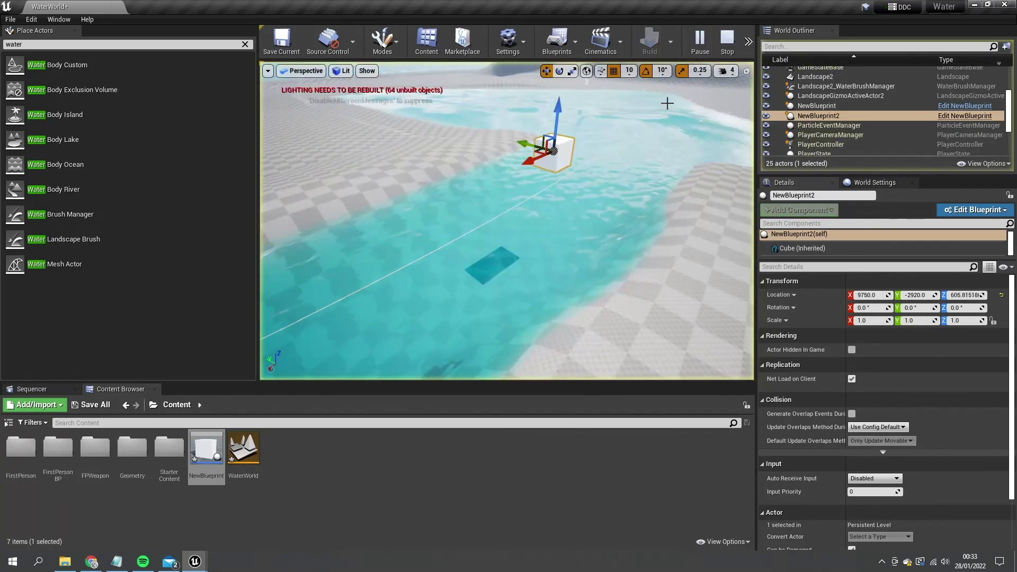
{"action": "right_click_drag", "start_coordinate": [506, 220], "coordinate": [433, 221]}
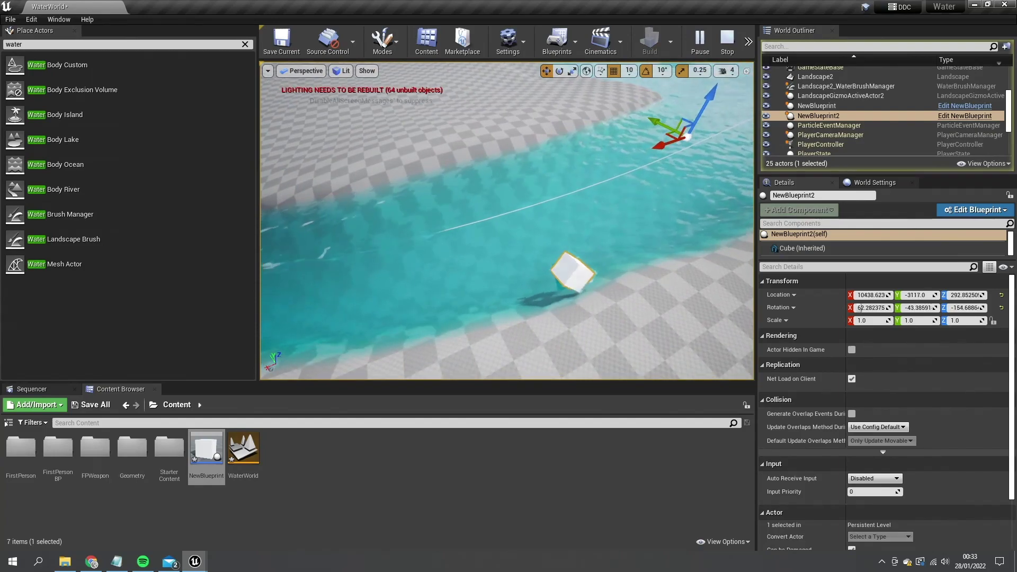
{"action": "right_click_drag", "start_coordinate": [507, 220], "coordinate": [506, 220]}
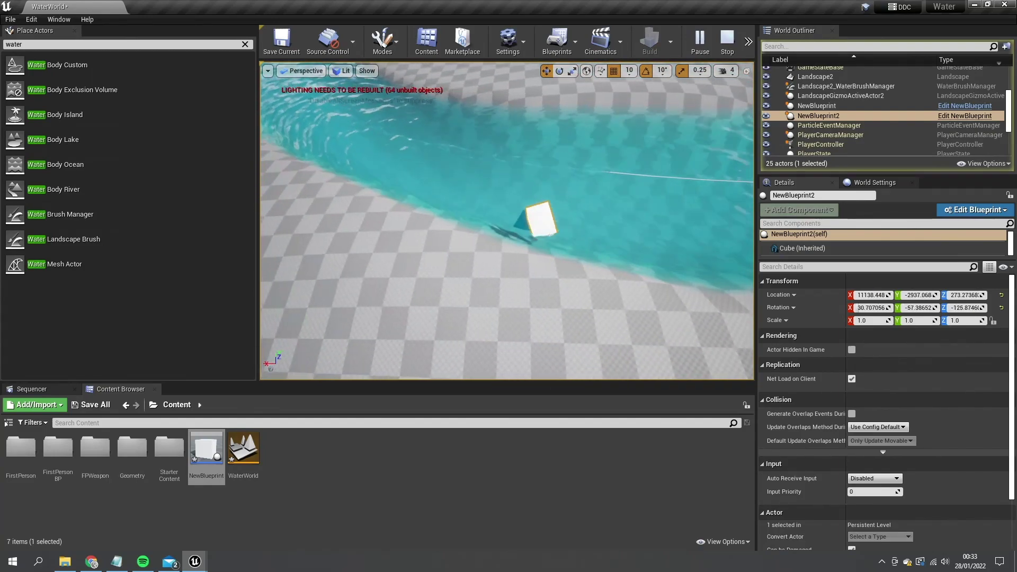
{"action": "right_click_drag", "start_coordinate": [506, 221], "coordinate": [604, 208]}
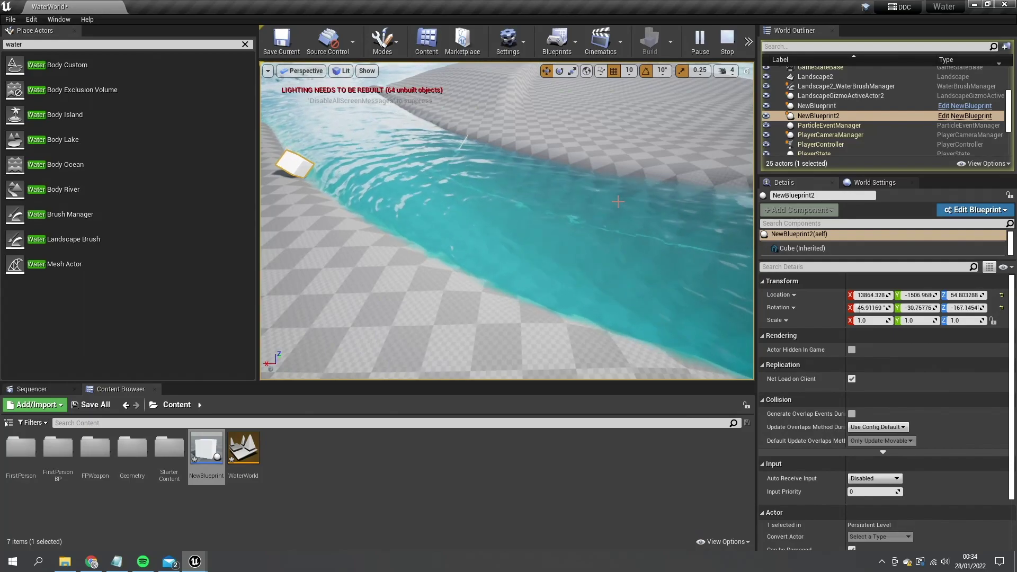
Examine the first cube floating on the lake in the running simulation, and stop the simulation
{"action": "right_click_drag", "start_coordinate": [459, 273], "coordinate": [339, 185]}
{"action": "key", "text": "w"}
{"action": "key", "text": "s"}
{"action": "right_click_drag", "start_coordinate": [361, 222], "coordinate": [361, 222]}
{"action": "right_click_drag", "start_coordinate": [508, 237], "coordinate": [509, 237]}
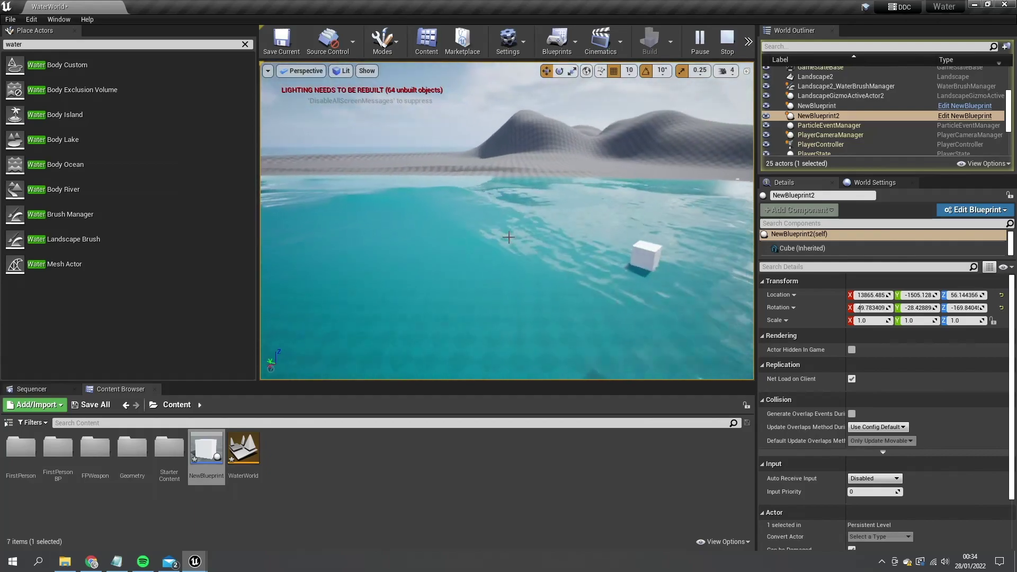
{"action": "left_click", "coordinate": [727, 42]}
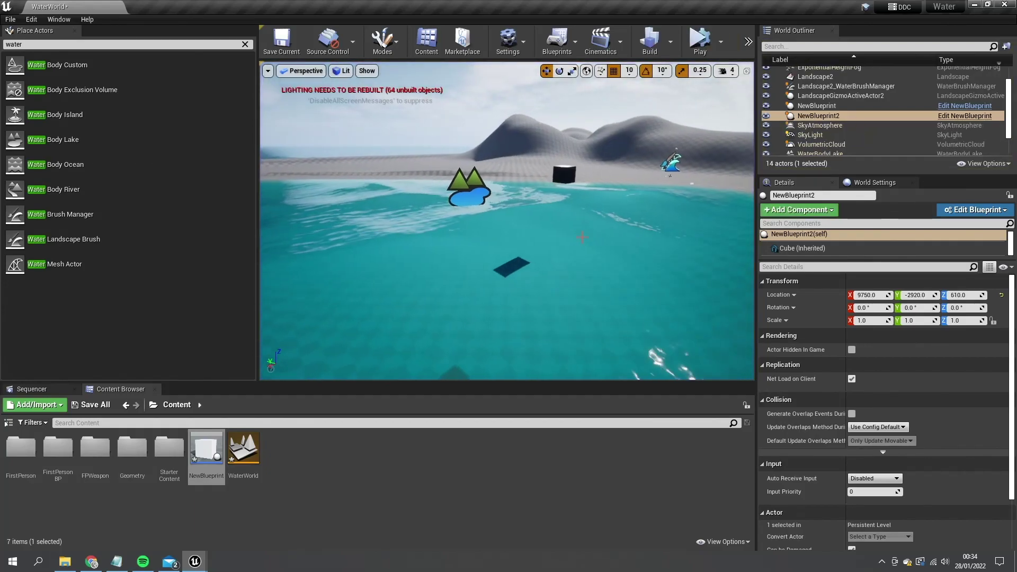
Turn the first cube into a platform scaled 16.25 in X and Y at Y 590, Z 80, and briefly simulate it
{"action": "left_click", "coordinate": [550, 175]}
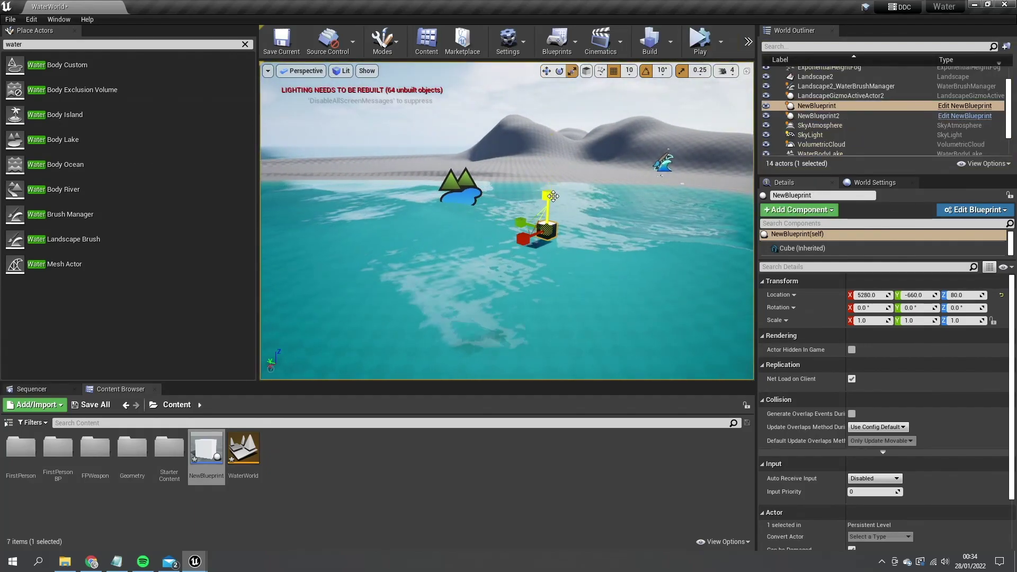
{"action": "right_click_drag", "start_coordinate": [535, 225], "coordinate": [519, 233]}
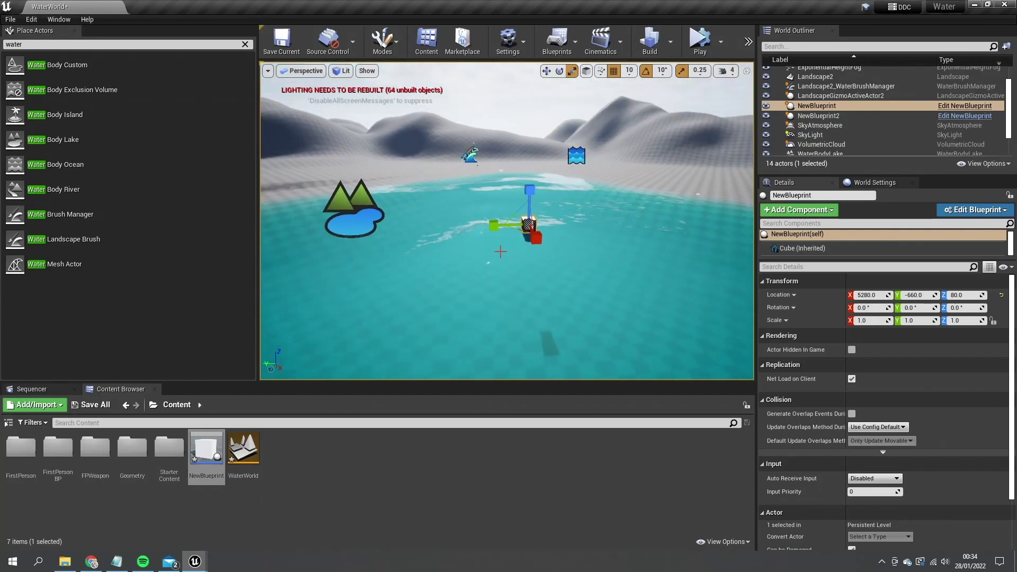
{"action": "left_click_drag", "start_coordinate": [518, 225], "coordinate": [337, 230]}
{"action": "key", "text": "w"}
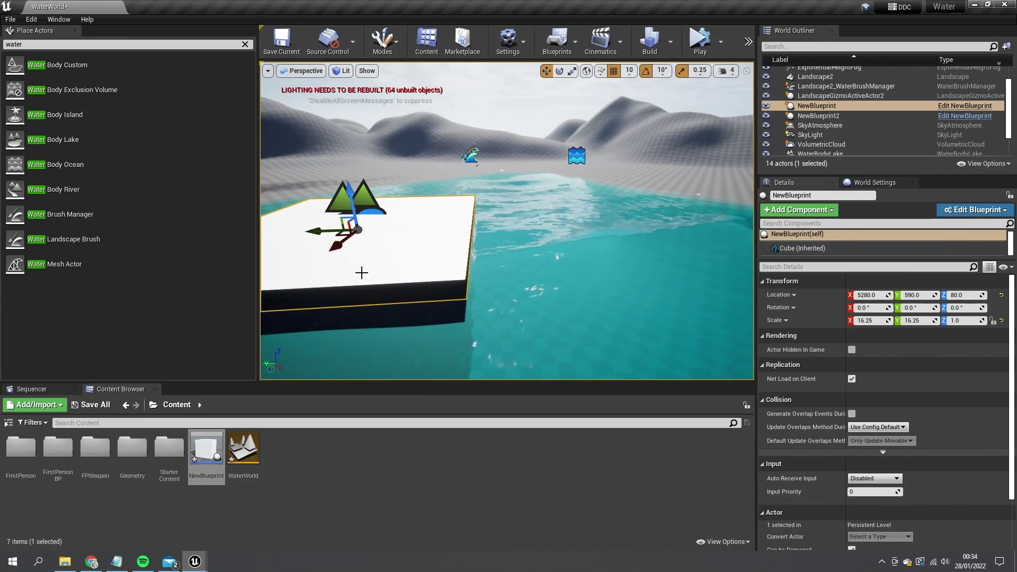
{"action": "right_click_drag", "start_coordinate": [434, 276], "coordinate": [434, 276]}
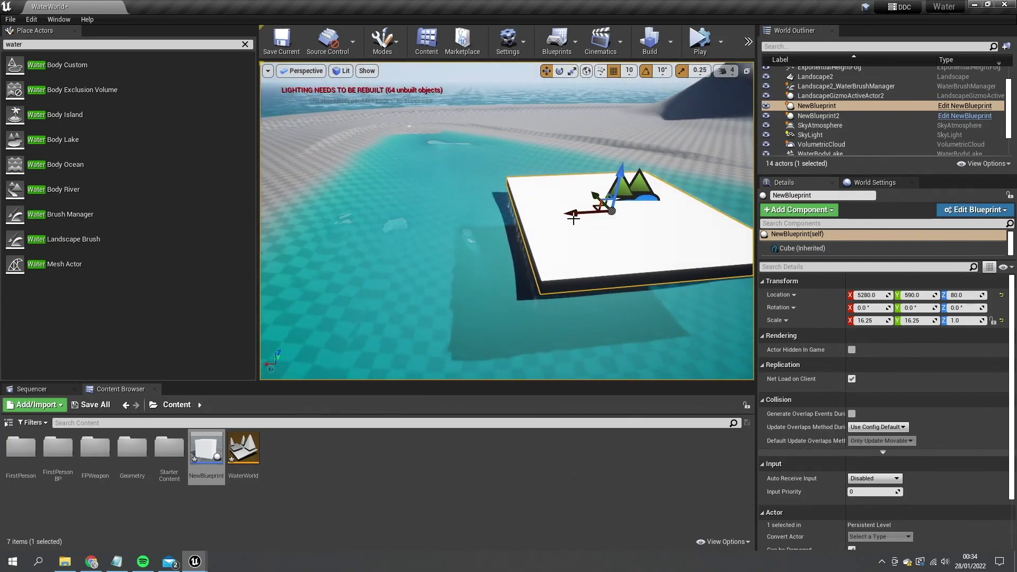
{"action": "left_click", "coordinate": [698, 40]}
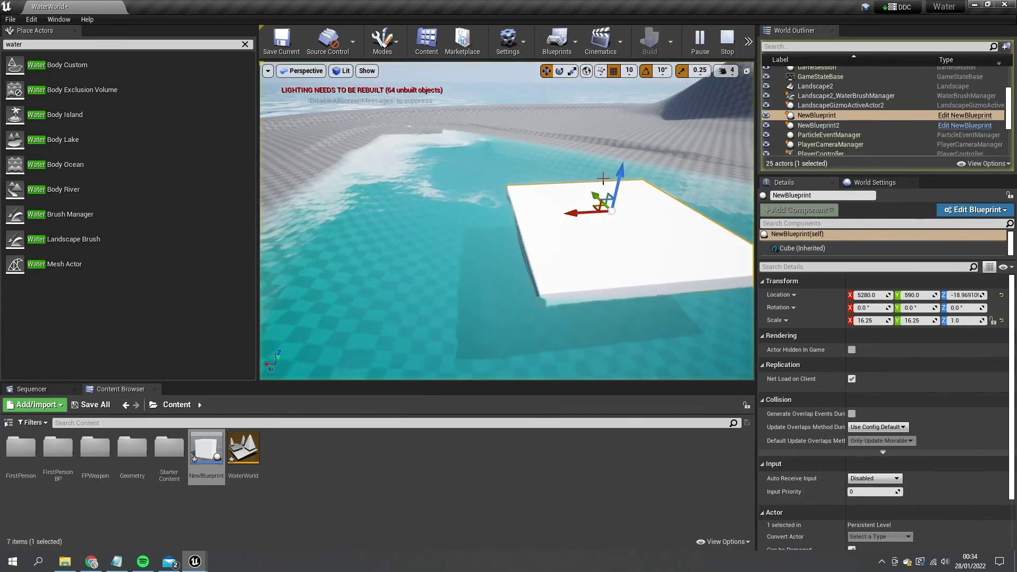
{"action": "left_click", "coordinate": [726, 49]}
Play the level in first person, walk underwater around the large floating platform, and end the play session
{"action": "left_click", "coordinate": [748, 42]}
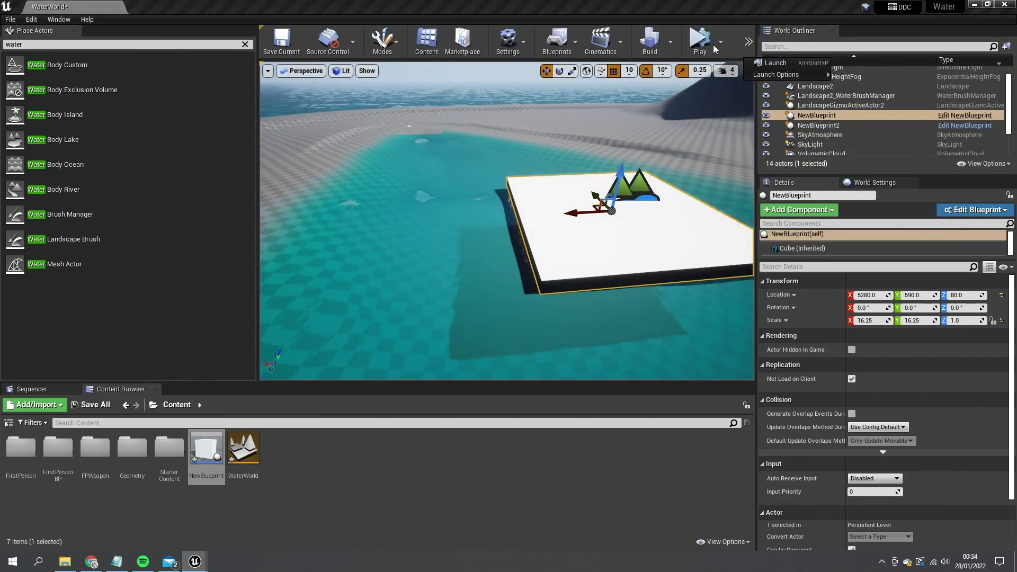
{"action": "left_click", "coordinate": [719, 43]}
{"action": "left_click", "coordinate": [752, 68]}
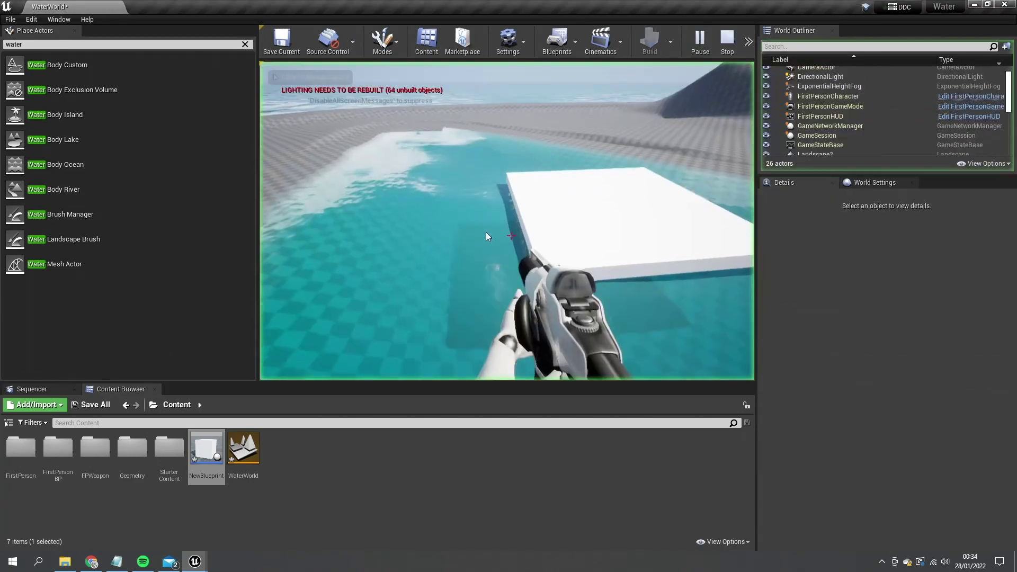
{"action": "left_click", "coordinate": [485, 232]}
{"action": "key", "text": "w"}
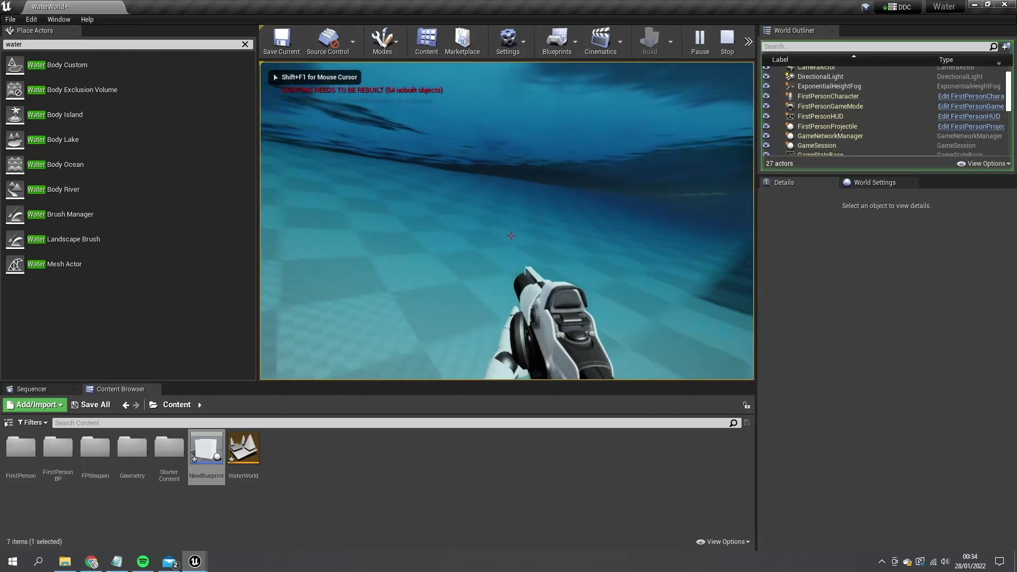
{"action": "key", "text": "w"}
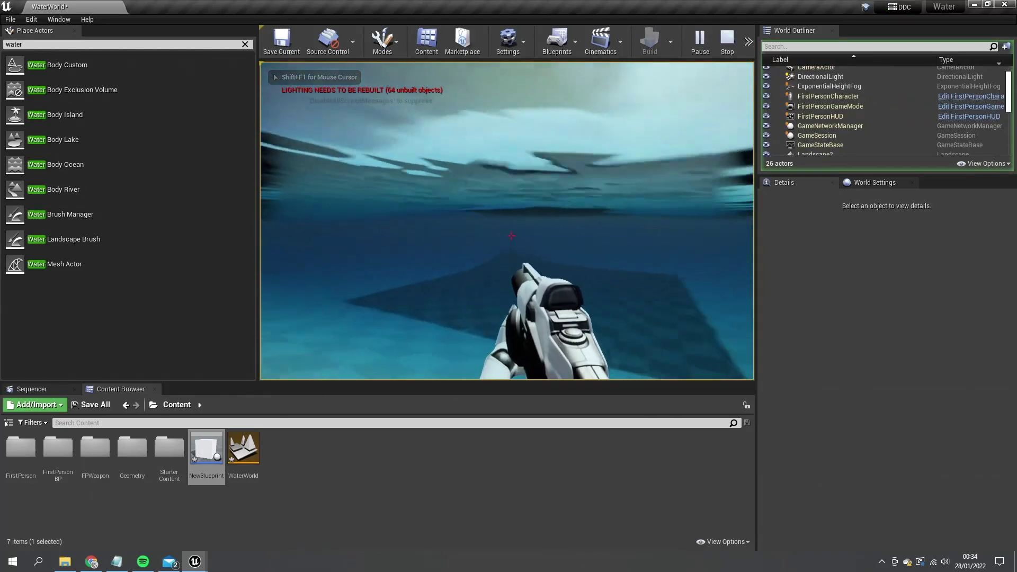
{"action": "key", "text": "Escape"}
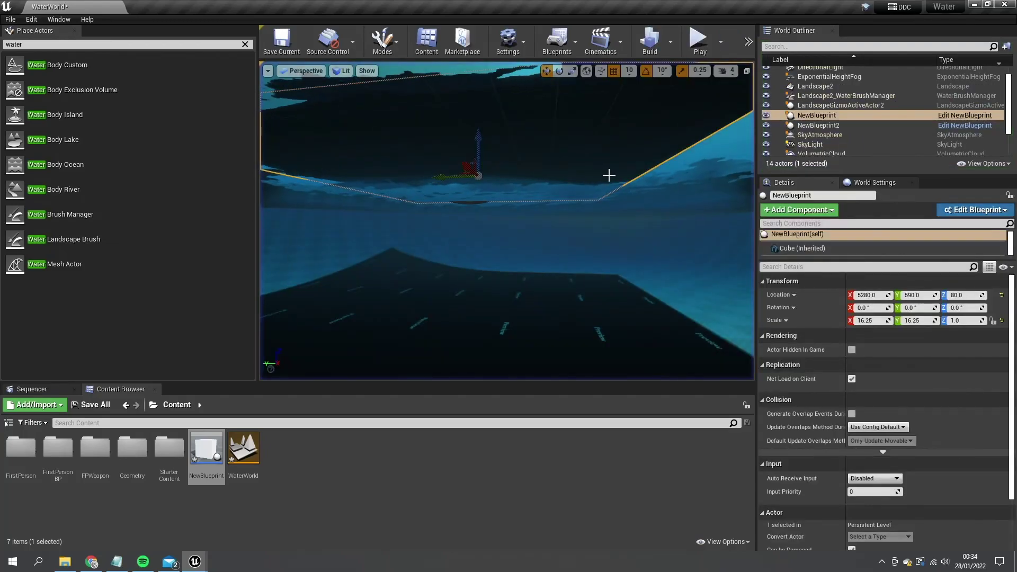
Move the large platform across the lake to X 6880, keeping it at Y 590, Z 80
{"action": "key", "text": "w"}
{"action": "right_click_drag", "start_coordinate": [609, 175], "coordinate": [599, 152]}
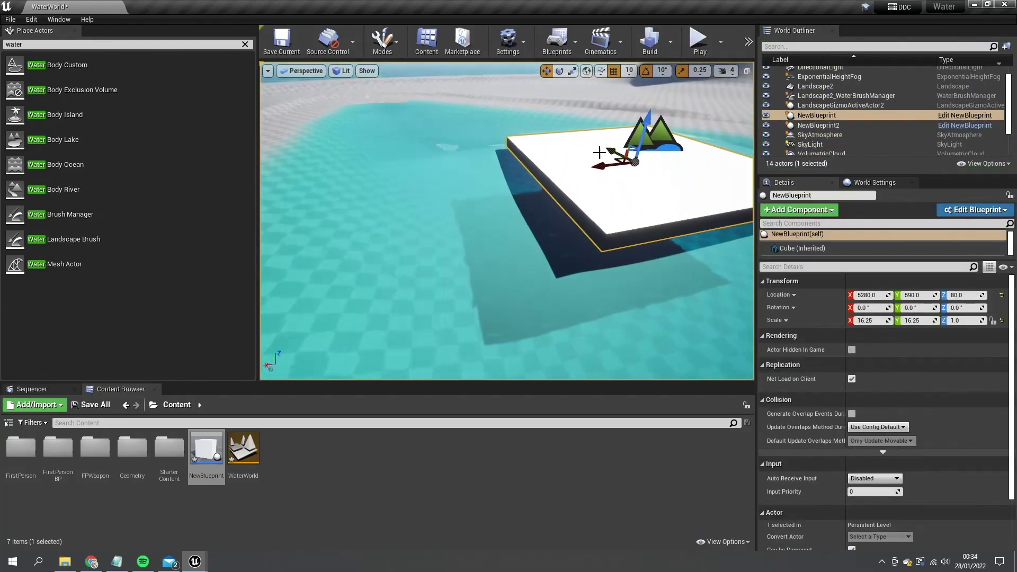
{"action": "left_click_drag", "start_coordinate": [599, 153], "coordinate": [373, 200]}
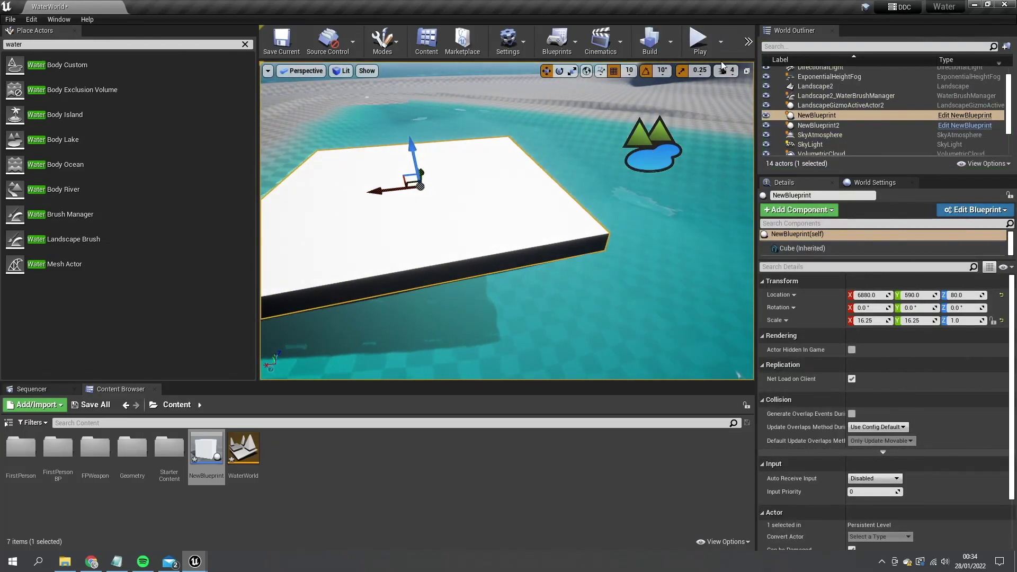
Play the level in first person, get onto the floating platform, and walk around to examine how it moves on the waves
{"action": "left_click", "coordinate": [698, 42]}
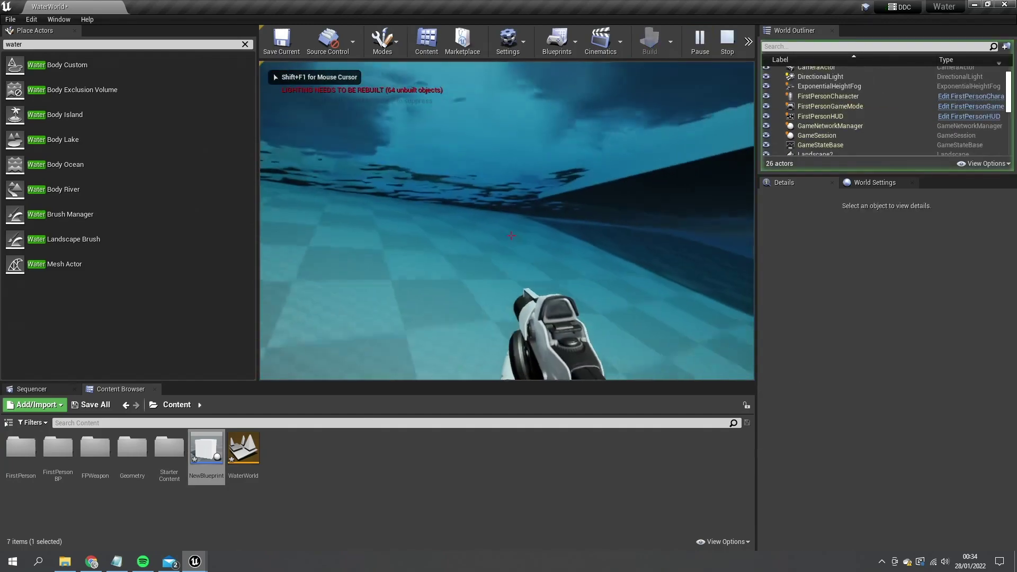
{"action": "key", "text": "w"}
{"action": "key", "text": "space"}
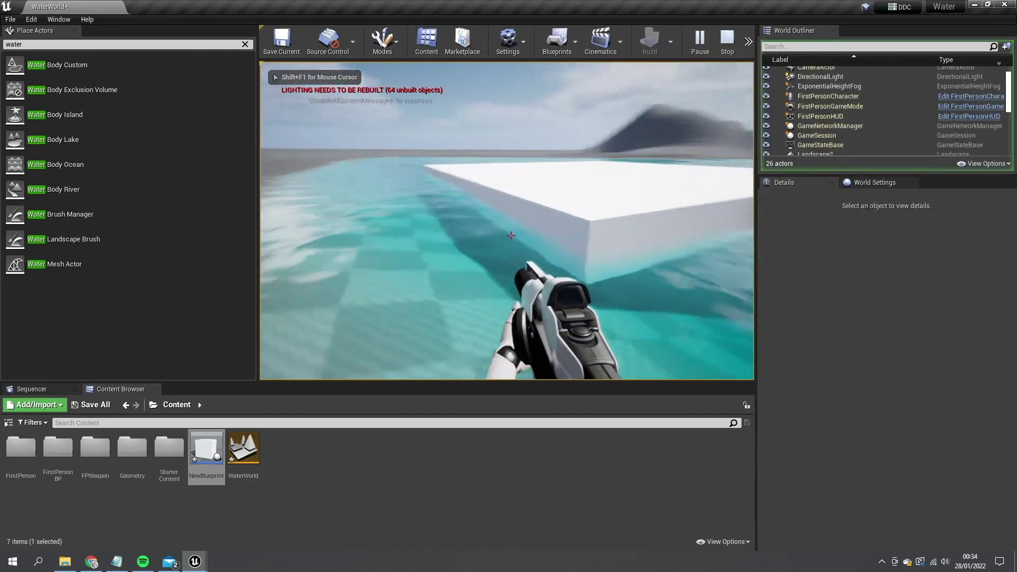
{"action": "key", "text": "w"}
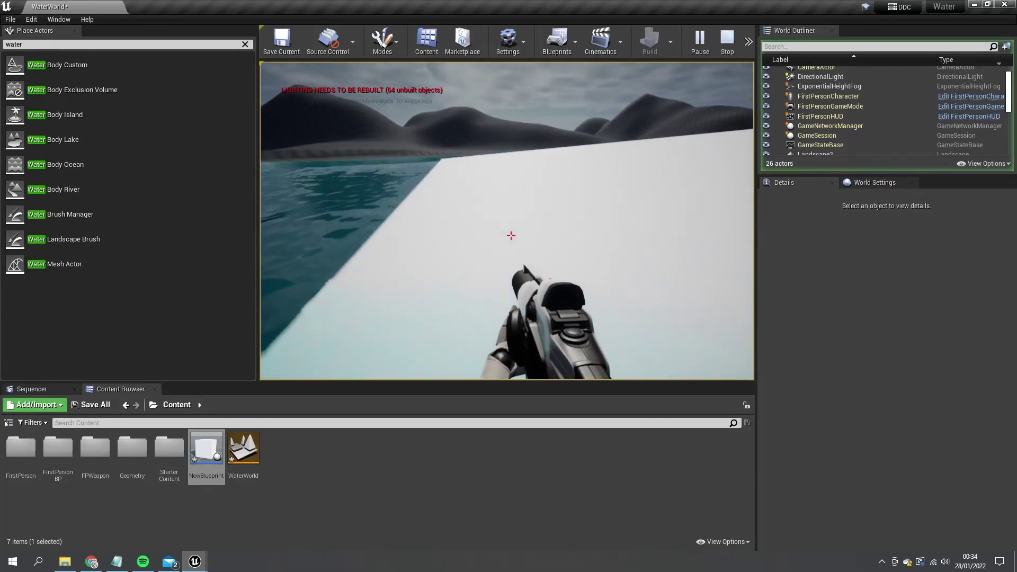
{"action": "key", "text": "a"}
{"action": "key", "text": "w"}
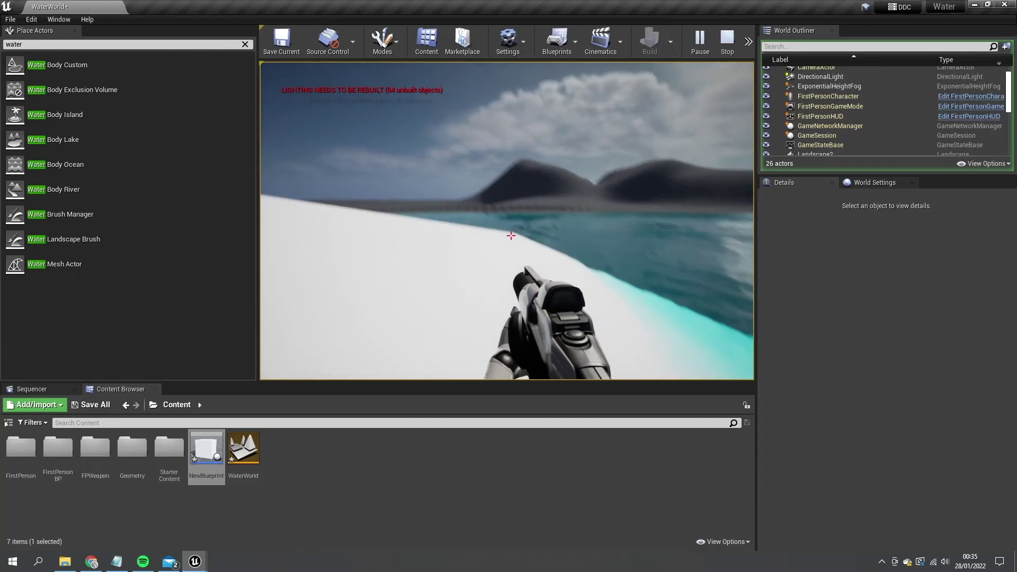
{"action": "key", "text": "w"}
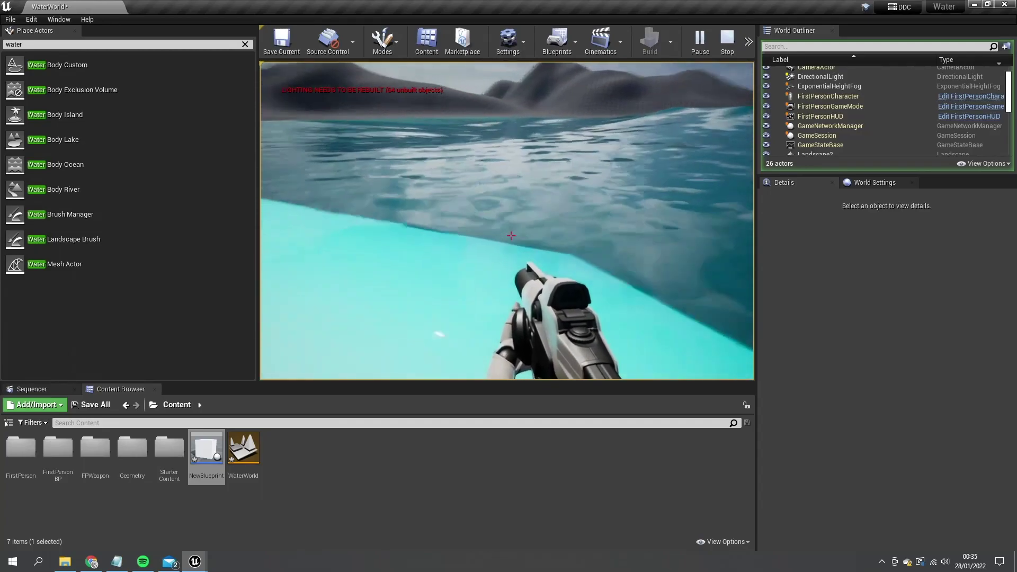
{"action": "key", "text": "w"}
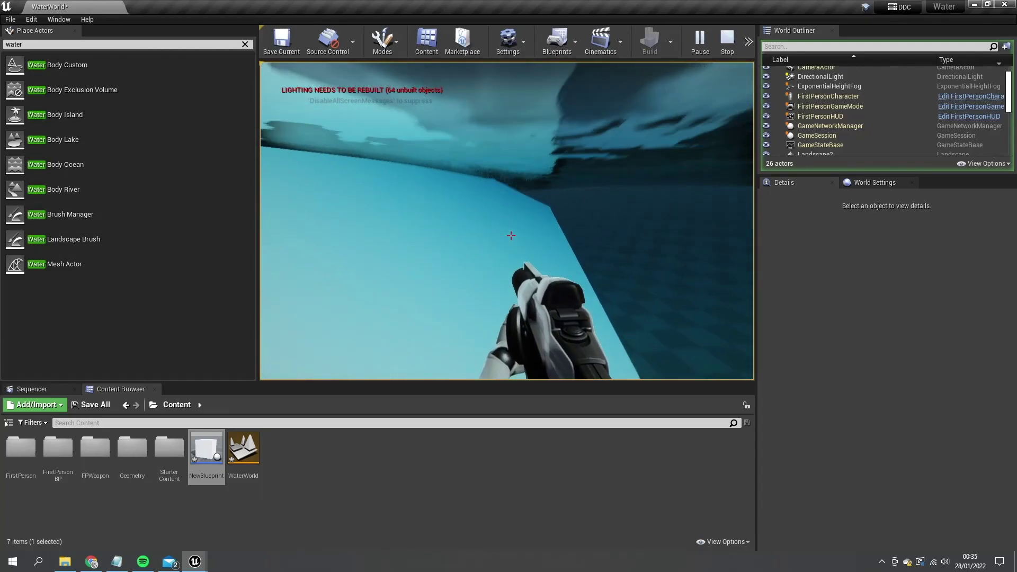
{"action": "key", "text": "w"}
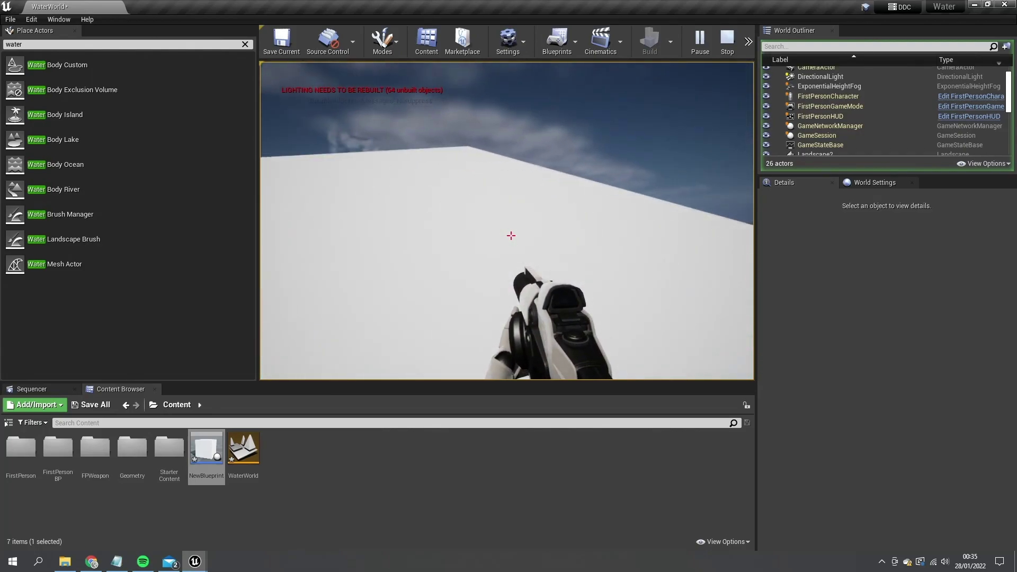
{"action": "mouse_move", "coordinate": [511, 235]}
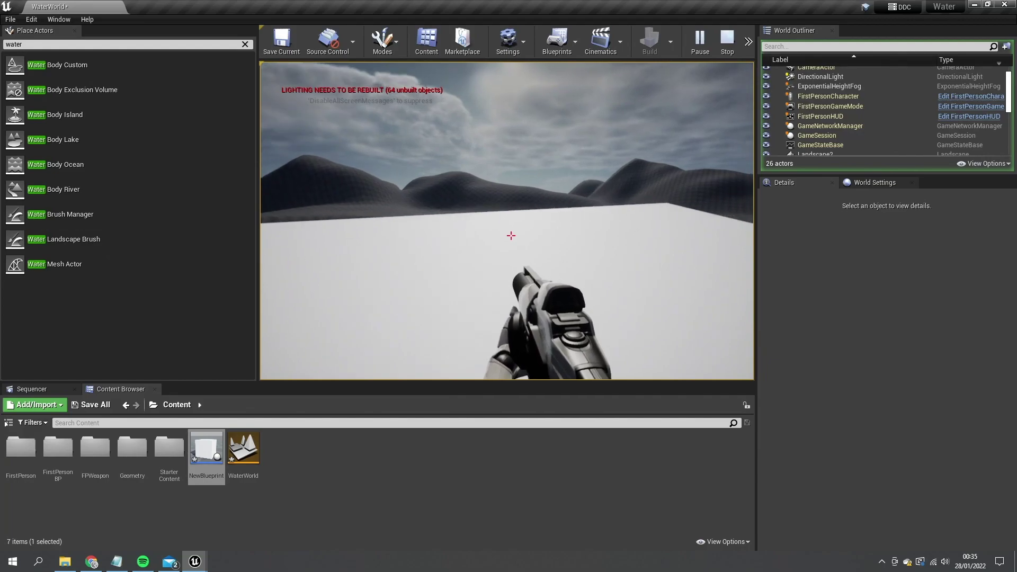
{"action": "key", "text": "w"}
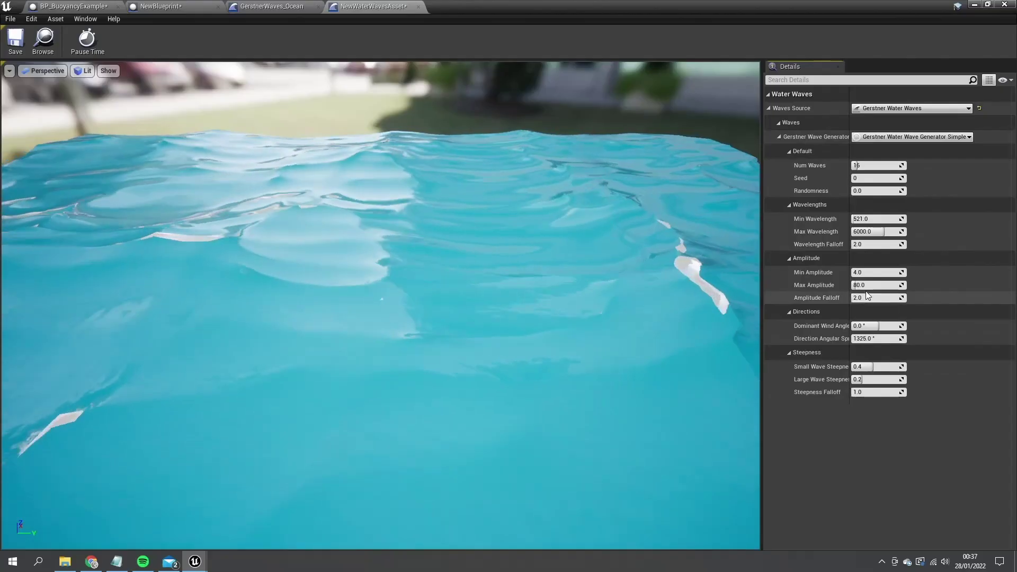
Raise the Max Amplitude of the Gerstner waves in NewWaterWavesAsset to about 241.9
{"action": "left_click_drag", "start_coordinate": [864, 285], "coordinate": [873, 285]}
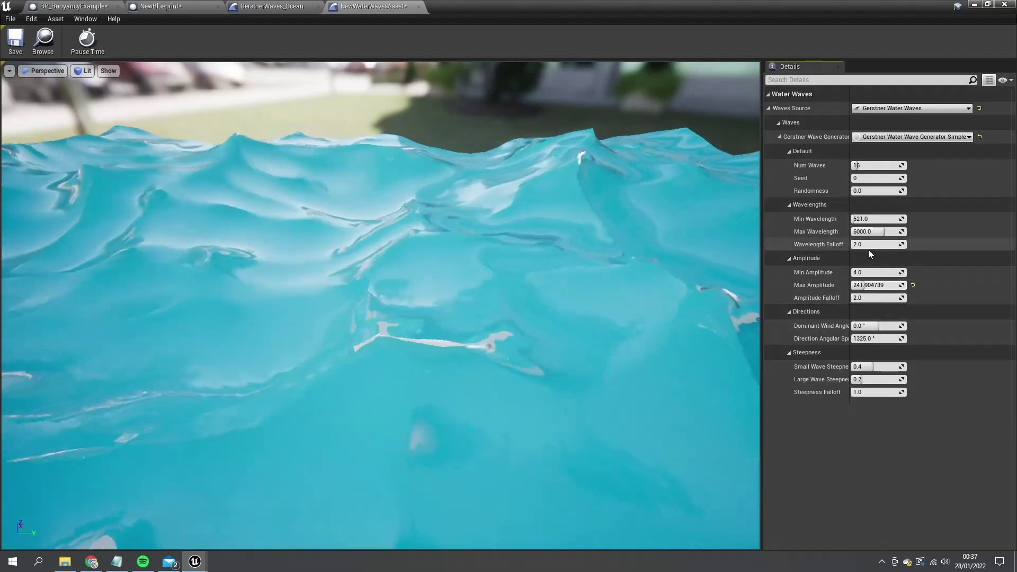